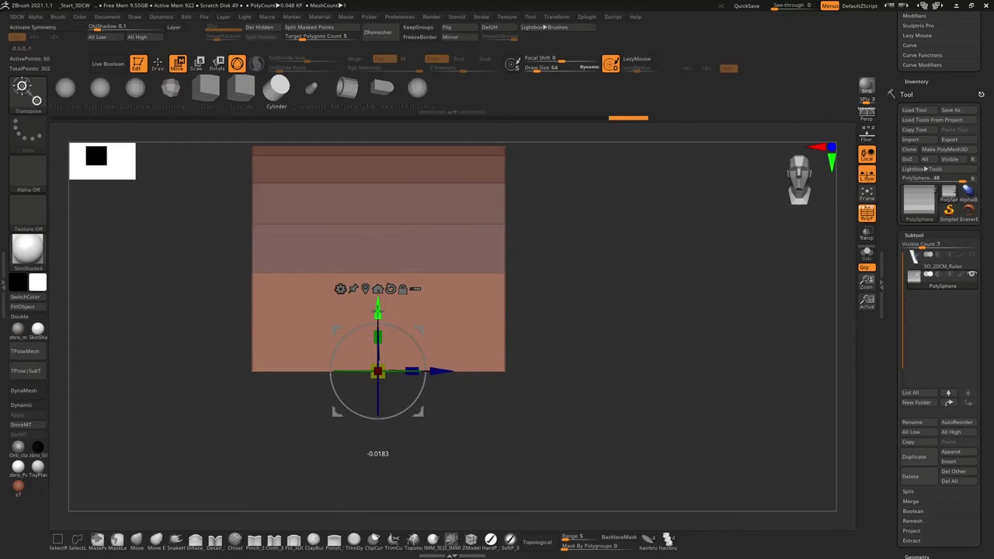
# Step: Frame the chest body from the front to show its bands, and switch to ZModeler
pyautogui.moveTo(374, 326); pyautogui.dragTo(386, 420)
pyautogui.press('q')
pyautogui.moveTo(624, 461)
pyautogui.mouseDown()
pyautogui.moveTo(521, 306)
pyautogui.moveTo(559, 311)
pyautogui.mouseUp()
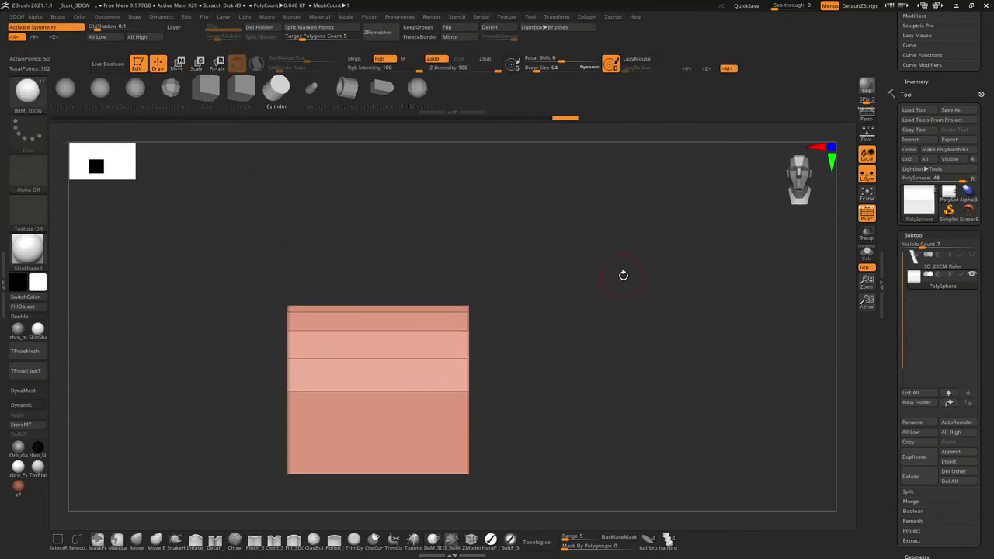
pyautogui.moveTo(623, 275)
pyautogui.keyDown('alt'); pyautogui.mouseDown()
pyautogui.moveTo(650, 298)
pyautogui.moveTo(590, 324)
pyautogui.moveTo(634, 347)
pyautogui.moveTo(626, 324)
pyautogui.moveTo(572, 316)
pyautogui.moveTo(685, 299)
pyautogui.moveTo(614, 319)
pyautogui.mouseUp(); pyautogui.keyUp('alt')
pyautogui.press('b')
pyautogui.press('z')
pyautogui.press('m')
# Step: Duplicate the body into a new subtool and extrude its end polygroups into arched bands
pyautogui.hotkey('ctrl', 'shift', 'd')
pyautogui.press('space')
pyautogui.press('w')
pyautogui.moveTo(516, 353)
pyautogui.mouseDown()
pyautogui.moveTo(495, 291)
pyautogui.moveTo(644, 280)
pyautogui.moveTo(655, 298)
pyautogui.moveTo(588, 395)
pyautogui.moveTo(544, 325)
pyautogui.moveTo(588, 344)
pyautogui.moveTo(846, 288)
pyautogui.mouseUp()
pyautogui.press('q')
# Step: Solo the arches, hide the frames to check the inner panels, then bring the chest body back
pyautogui.click(867, 252)
pyautogui.moveTo(644, 348)
pyautogui.mouseDown()
pyautogui.moveTo(673, 319)
pyautogui.moveTo(637, 319)
pyautogui.moveTo(614, 302)
pyautogui.mouseUp()
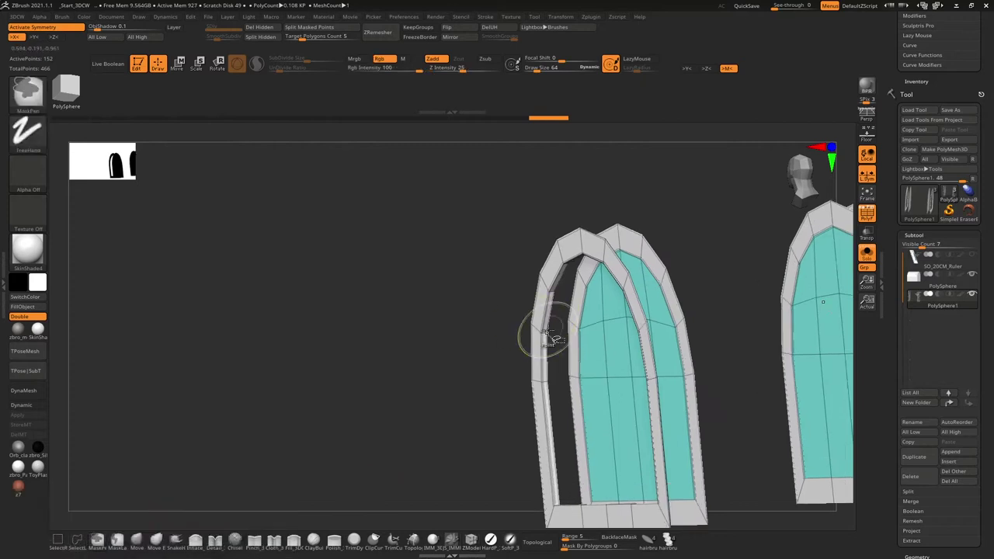
pyautogui.keyDown('ctrl'); pyautogui.keyDown('shift'); pyautogui.click(543, 331); pyautogui.keyUp('shift'); pyautogui.keyUp('ctrl')
pyautogui.keyDown('ctrl'); pyautogui.keyDown('shift'); pyautogui.click(713, 215); pyautogui.keyUp('shift'); pyautogui.keyUp('ctrl')
pyautogui.moveTo(712, 215)
pyautogui.mouseDown()
pyautogui.moveTo(725, 337)
pyautogui.moveTo(668, 326)
pyautogui.mouseUp()
pyautogui.click(867, 252)
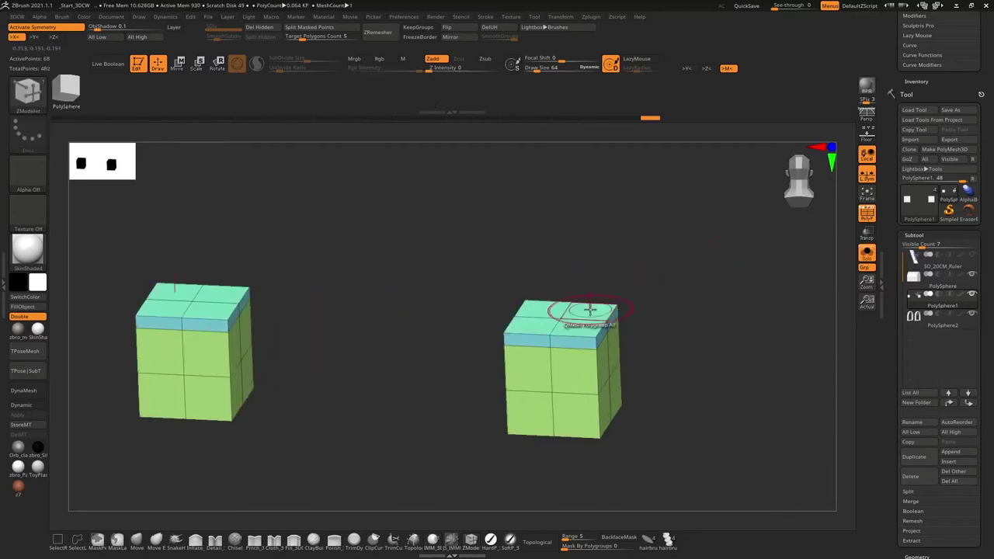
# Step: Bevel the top rims of both the right and left cubes with ZModeler
pyautogui.press('space')
pyautogui.click(644, 317)
pyautogui.press('space')
pyautogui.click(676, 317)
pyautogui.click(567, 305)
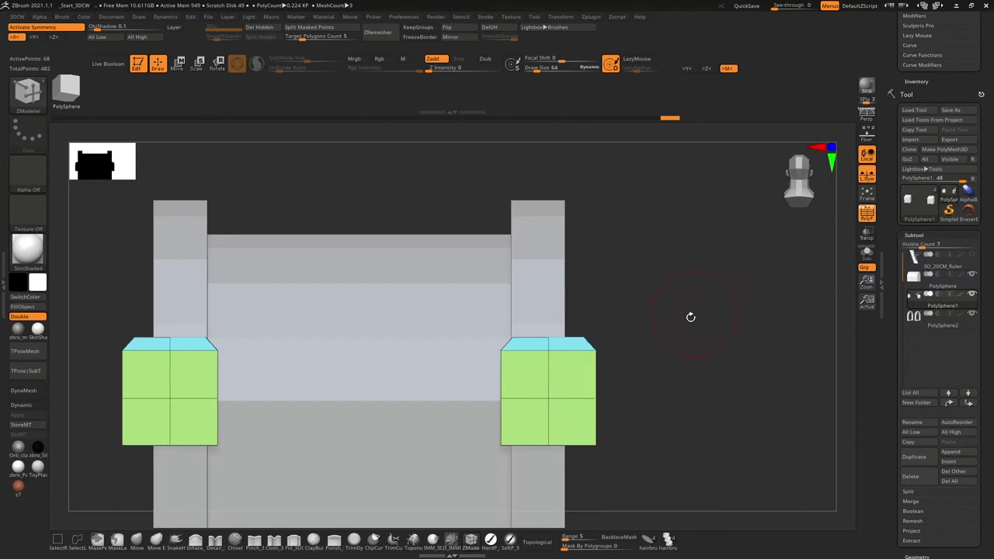
# Step: Isolate the cubes and inset the top faces of both cubes
pyautogui.click(867, 253)
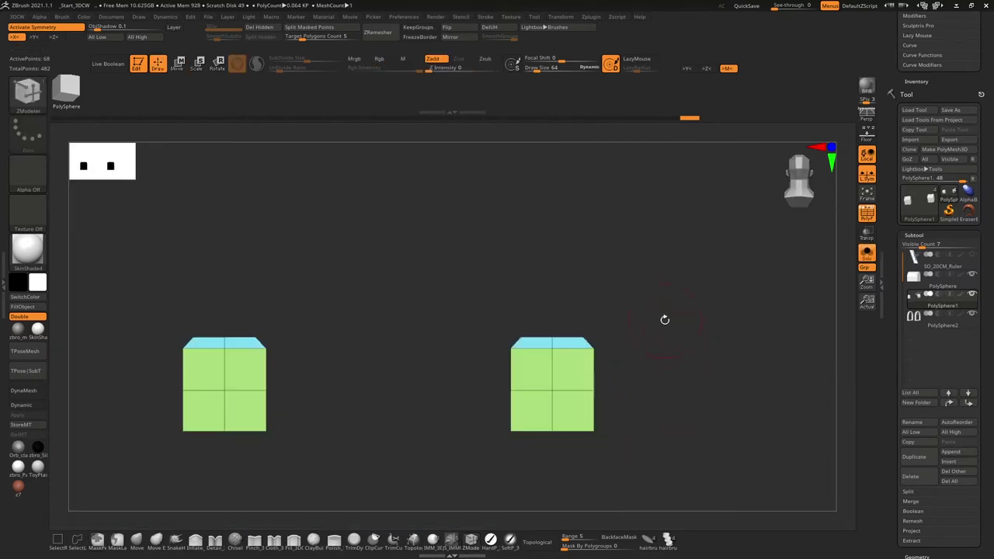
pyautogui.press('space')
pyautogui.click(466, 285)
pyautogui.moveTo(583, 463)
pyautogui.mouseDown()
pyautogui.moveTo(565, 328)
pyautogui.moveTo(690, 315)
pyautogui.moveTo(697, 297)
pyautogui.moveTo(623, 220)
pyautogui.moveTo(765, 288)
pyautogui.moveTo(729, 324)
pyautogui.mouseUp()
pyautogui.press('space')
pyautogui.click(477, 284)
# Step: Check the beveled, inset cubes with the Dynamic subdivision preview and wireframe toggled
pyautogui.press('d')
pyautogui.hotkey('shift', 'd')
pyautogui.keyDown('ctrl'); pyautogui.moveTo(729, 323); pyautogui.dragTo(720, 328, button='right'); pyautogui.keyUp('ctrl')
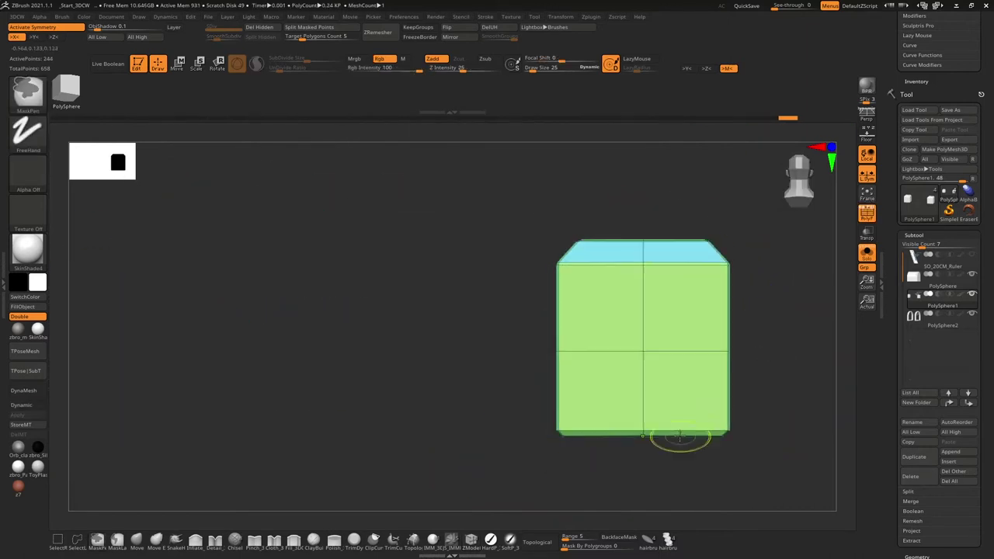
pyautogui.moveTo(720, 328)
pyautogui.mouseDown()
pyautogui.moveTo(689, 399)
pyautogui.moveTo(733, 355)
pyautogui.moveTo(655, 399)
pyautogui.moveTo(744, 328)
pyautogui.moveTo(660, 324)
pyautogui.moveTo(637, 311)
pyautogui.moveTo(686, 328)
pyautogui.moveTo(550, 362)
pyautogui.moveTo(674, 328)
pyautogui.mouseUp()
pyautogui.press('d')
pyautogui.hotkey('shift', 'f')
pyautogui.hotkey('shift', 'f')
pyautogui.hotkey('shift', 'd')
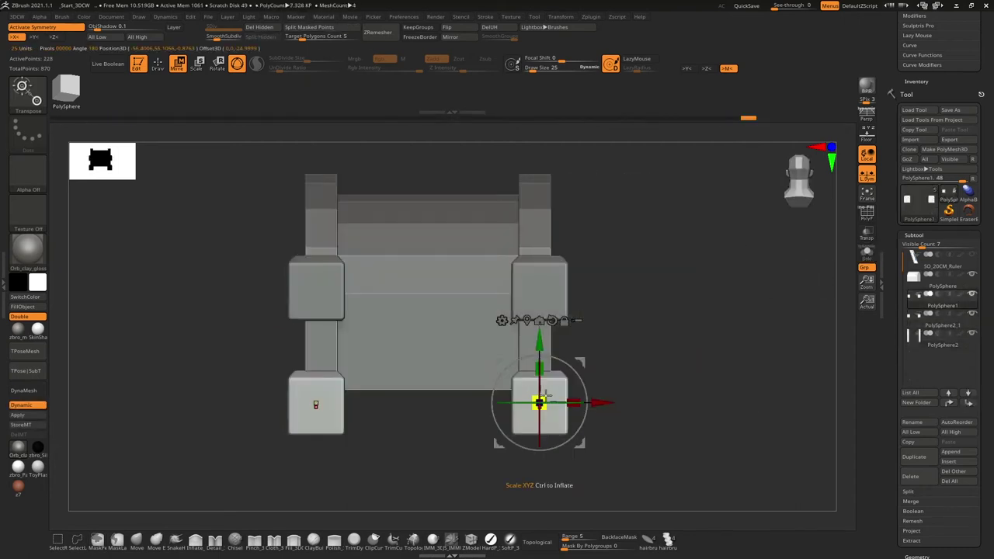
# Step: Shrink the lower foot blocks slightly with Transpose
pyautogui.moveTo(545, 395); pyautogui.dragTo(522, 369)
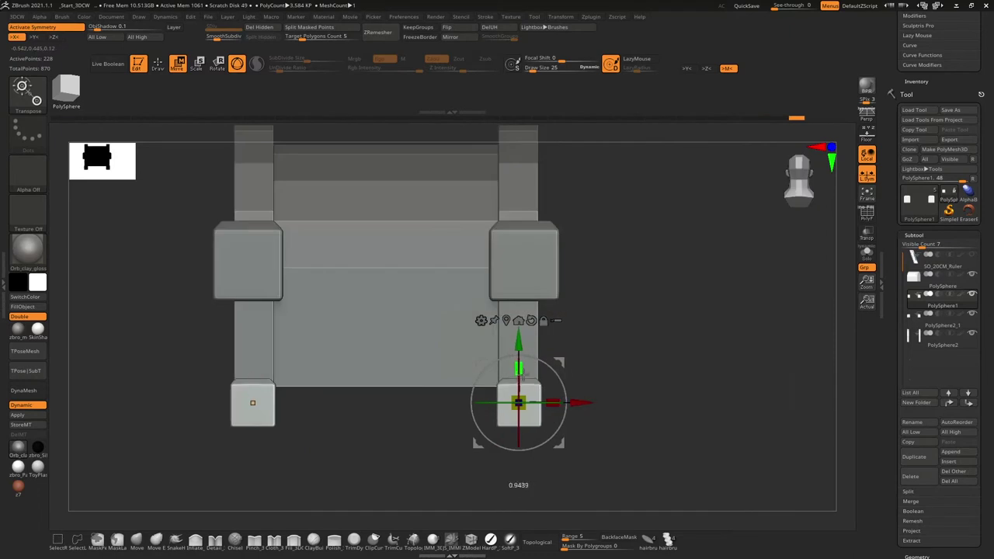
pyautogui.moveTo(538, 309); pyautogui.dragTo(481, 326)
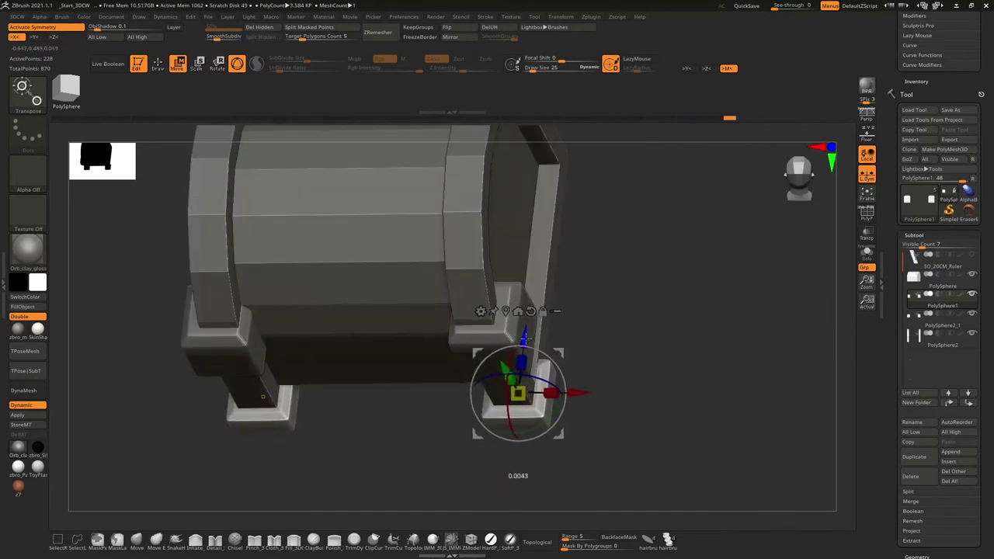
pyautogui.moveTo(263, 397); pyautogui.dragTo(559, 392)
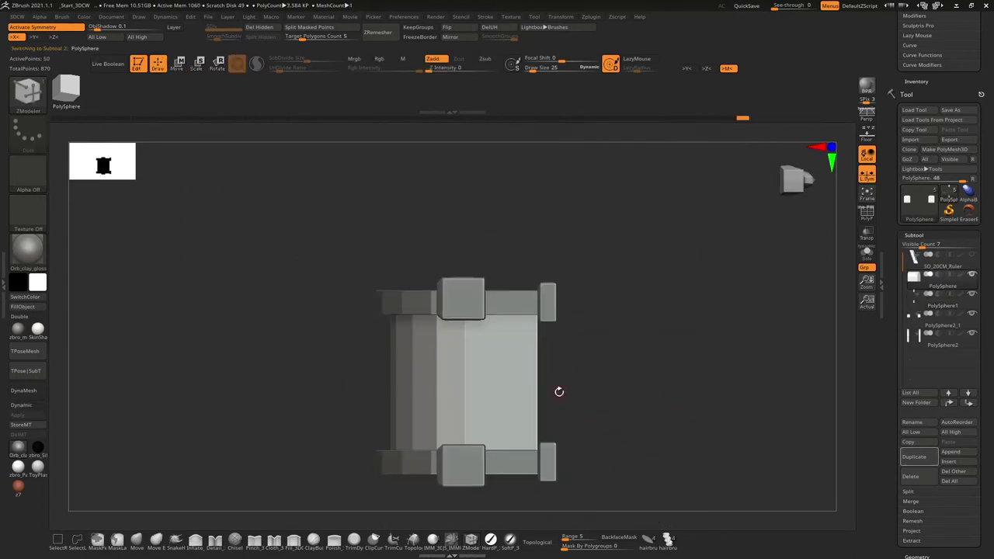
# Step: Lasso-hide parts of the duplicated arch, insert an edge loop and move the strip down as a base rail
pyautogui.keyDown('ctrl'); pyautogui.keyDown('shift'); pyautogui.moveTo(575, 482); pyautogui.dragTo(528, 299); pyautogui.keyUp('shift'); pyautogui.keyUp('ctrl')
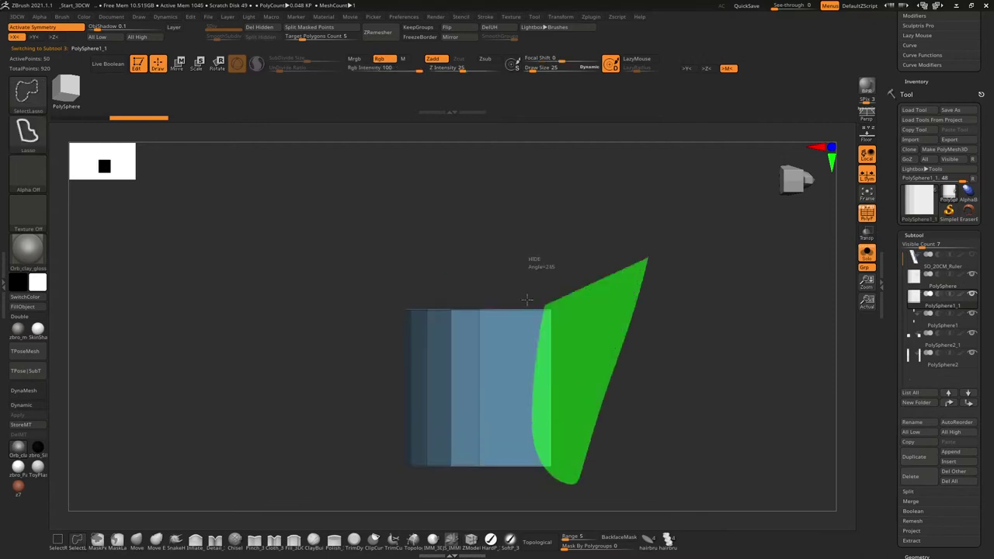
pyautogui.keyDown('ctrl'); pyautogui.keyDown('shift'); pyautogui.click(663, 307); pyautogui.keyUp('shift'); pyautogui.keyUp('ctrl')
pyautogui.press('space')
pyautogui.click(370, 288)
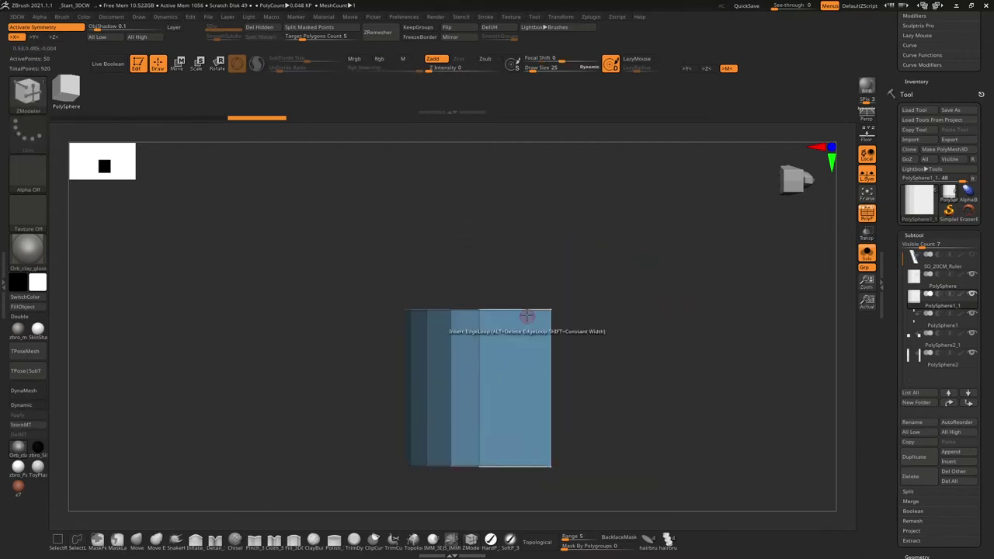
pyautogui.keyDown('ctrl'); pyautogui.keyDown('shift'); pyautogui.moveTo(568, 479); pyautogui.dragTo(579, 485); pyautogui.keyUp('shift'); pyautogui.keyUp('ctrl')
pyautogui.moveTo(632, 322); pyautogui.dragTo(61, 324)
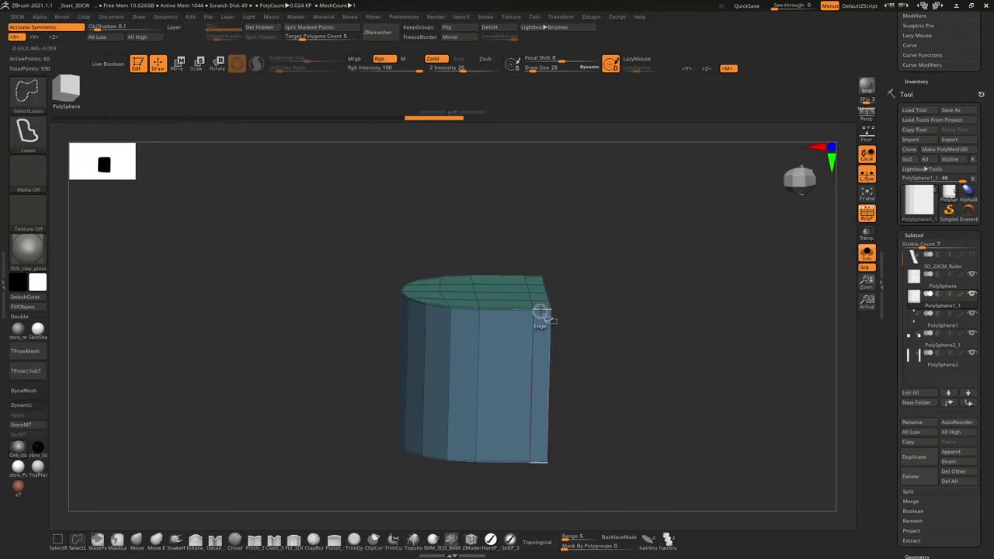
pyautogui.press('w')
pyautogui.keyDown('ctrl'); pyautogui.keyDown('shift'); pyautogui.click(665, 308); pyautogui.keyUp('shift'); pyautogui.keyUp('ctrl')
pyautogui.moveTo(530, 230)
pyautogui.mouseDown()
pyautogui.moveTo(644, 326)
pyautogui.moveTo(575, 247)
pyautogui.moveTo(575, 256)
pyautogui.moveTo(719, 308)
pyautogui.moveTo(572, 355)
pyautogui.mouseUp()
pyautogui.press('q')
# Step: Turn on X symmetry with the box viewed straight from the front
pyautogui.press('w')
pyautogui.keyDown('shift'); pyautogui.moveTo(546, 203); pyautogui.dragTo(564, 253); pyautogui.keyUp('shift')
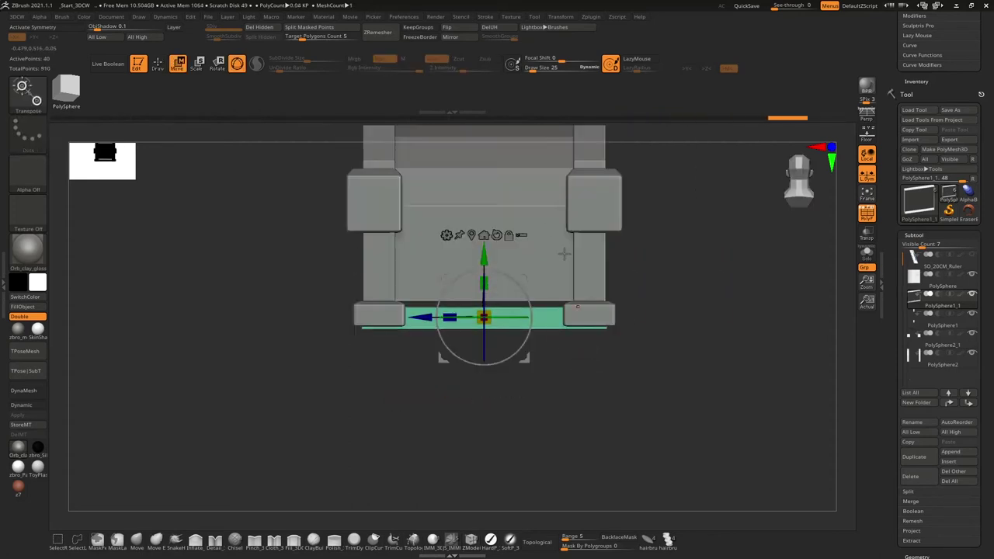
pyautogui.moveTo(484, 244)
pyautogui.mouseDown()
pyautogui.moveTo(543, 279)
pyautogui.moveTo(577, 229)
pyautogui.mouseUp()
pyautogui.press('x')
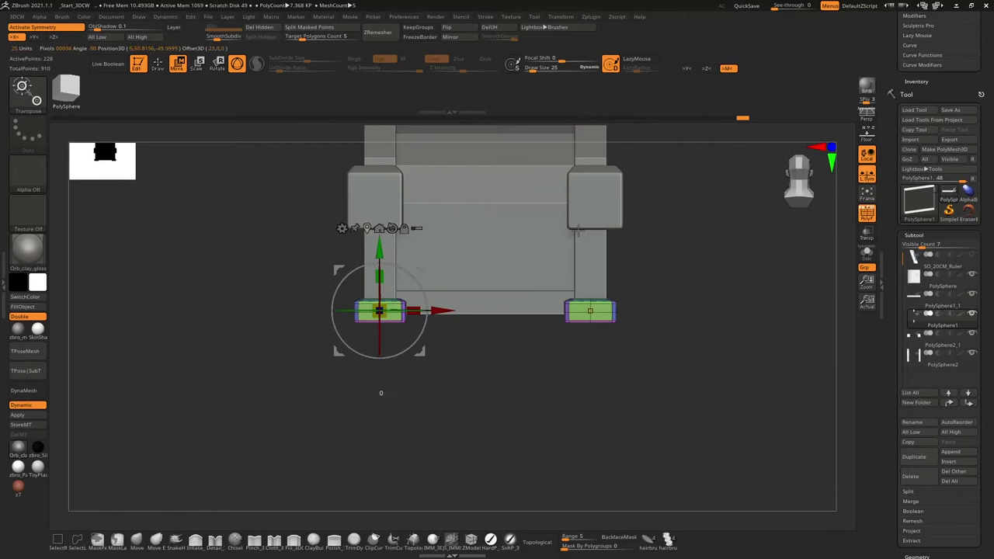
# Step: Reposition the feet and corner cubes with the Transpose move gizmo
pyautogui.moveTo(590, 404)
pyautogui.mouseDown()
pyautogui.moveTo(550, 266)
pyautogui.moveTo(543, 365)
pyautogui.mouseUp()
pyautogui.keyDown('alt'); pyautogui.click(484, 254); pyautogui.keyUp('alt')
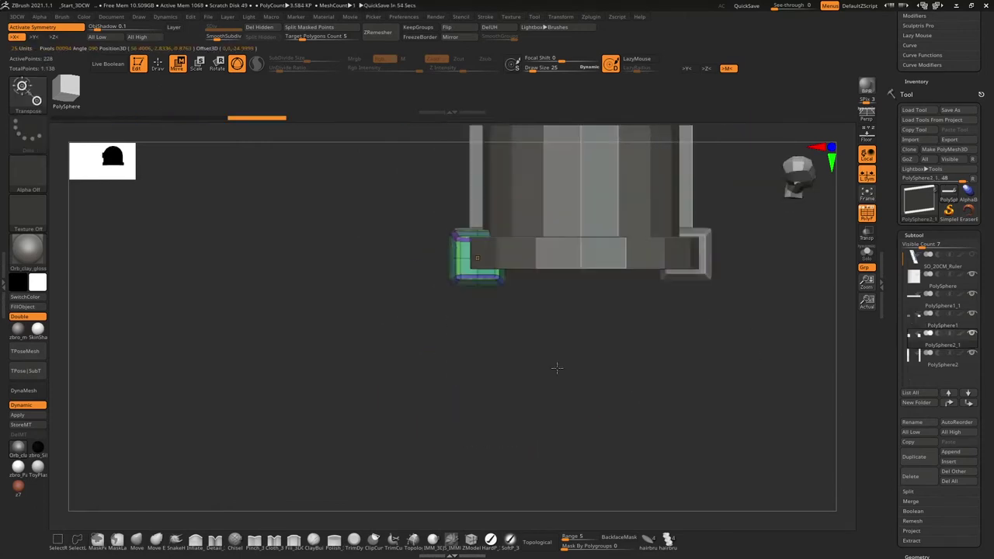
pyautogui.moveTo(483, 259); pyautogui.dragTo(610, 313)
pyautogui.press('q')
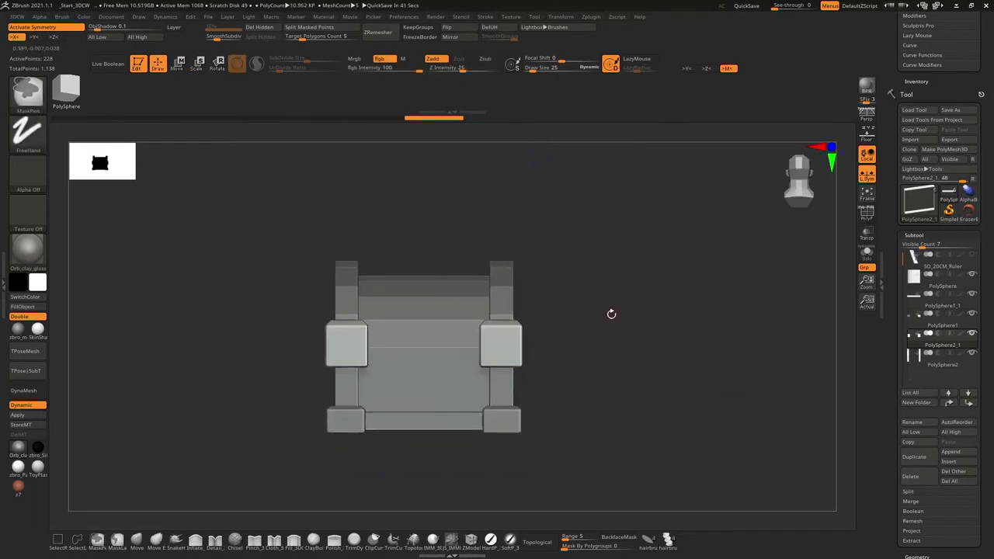
pyautogui.moveTo(602, 387)
pyautogui.mouseDown()
pyautogui.moveTo(610, 399)
pyautogui.moveTo(611, 337)
pyautogui.mouseUp()
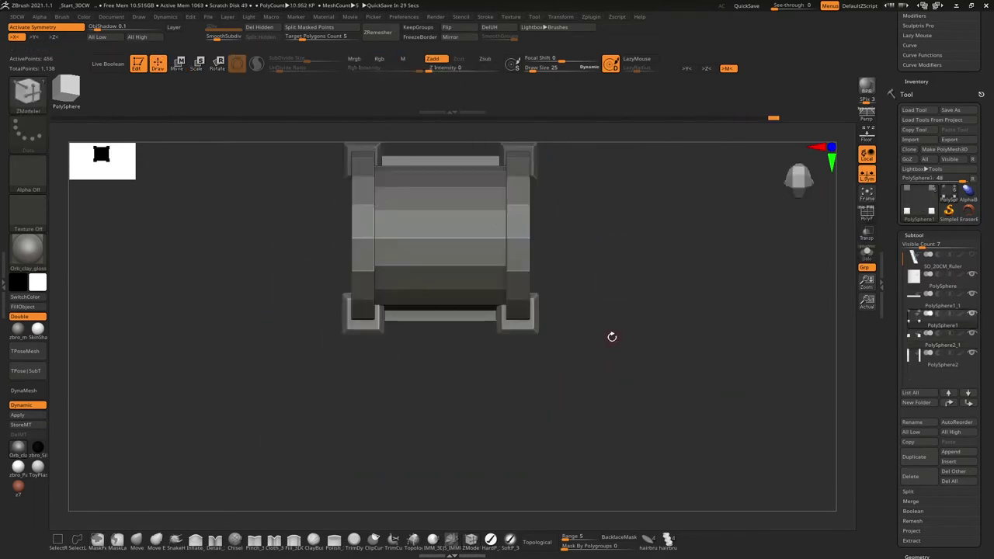
pyautogui.press('w')
pyautogui.moveTo(560, 213)
pyautogui.mouseDown()
pyautogui.moveTo(510, 339)
pyautogui.moveTo(701, 327)
pyautogui.mouseUp()
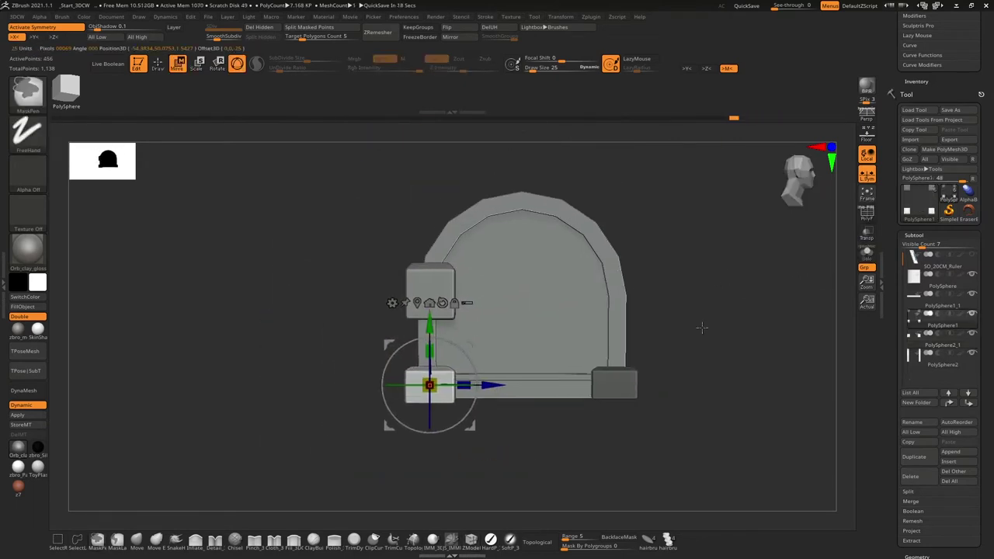
pyautogui.press('q')
pyautogui.moveTo(748, 247)
pyautogui.mouseDown()
pyautogui.moveTo(719, 397)
pyautogui.moveTo(597, 462)
pyautogui.mouseUp()
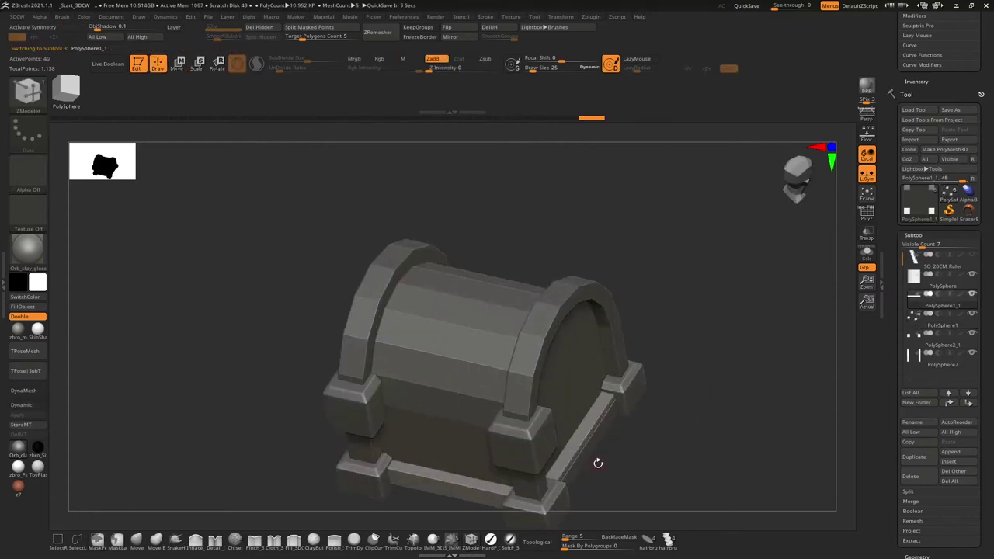
# Step: Select the base frame subtool and display it solo with its polygroup wireframe
pyautogui.keyDown('alt'); pyautogui.click(604, 399); pyautogui.keyUp('alt')
pyautogui.hotkey('shift', 'f')
pyautogui.press('space')
pyautogui.moveTo(699, 350); pyautogui.dragTo(712, 251)
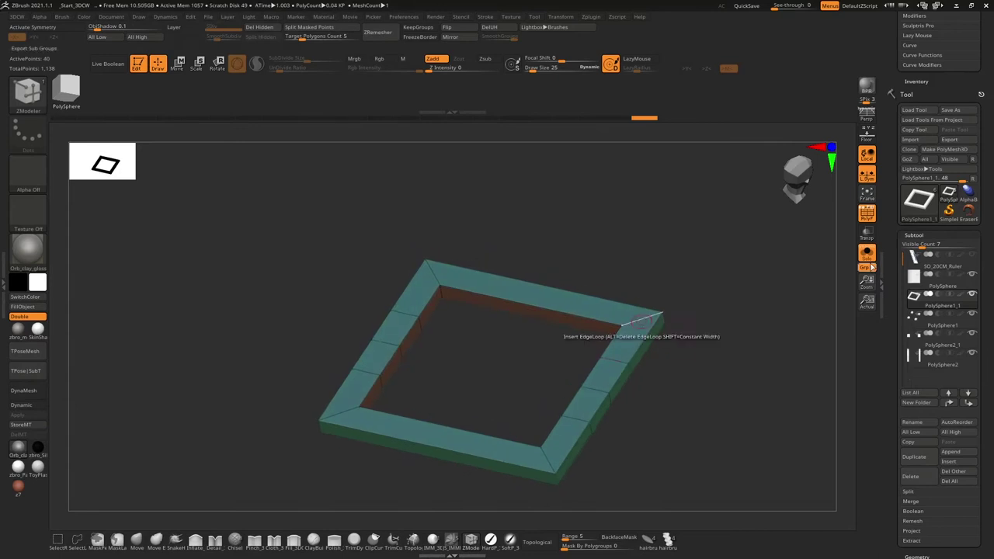
# Step: From a top view, rect- and lasso-select parts of the base frame to hide them
pyautogui.keyDown('shift'); pyautogui.moveTo(629, 330); pyautogui.dragTo(672, 393); pyautogui.keyUp('shift')
pyautogui.moveTo(710, 181)
pyautogui.keyDown('ctrl'); pyautogui.keyDown('shift'); pyautogui.mouseDown()
pyautogui.moveTo(608, 330)
pyautogui.moveTo(604, 353)
pyautogui.mouseUp(); pyautogui.keyUp('shift'); pyautogui.keyUp('ctrl')
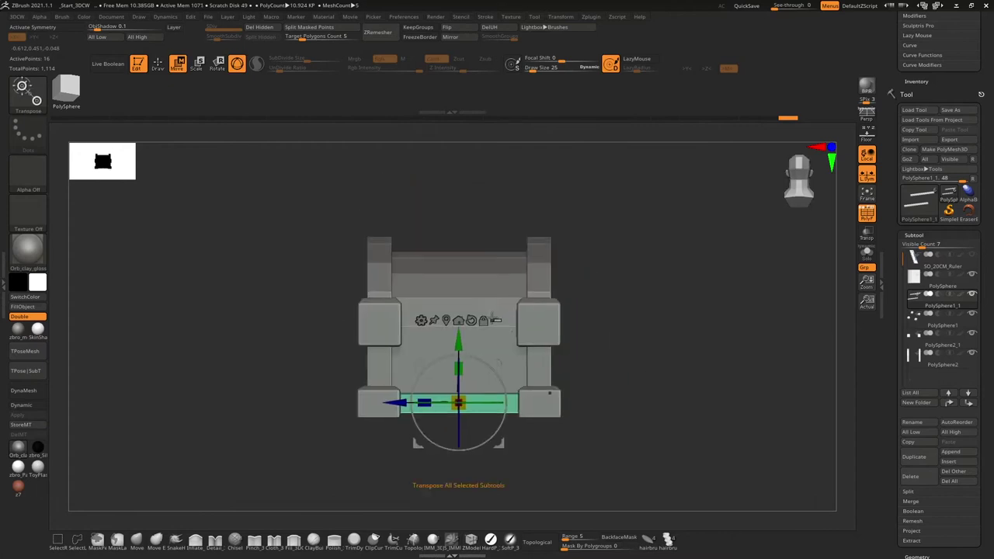
pyautogui.keyDown('ctrl'); pyautogui.keyDown('shift'); pyautogui.moveTo(582, 276); pyautogui.dragTo(488, 309); pyautogui.keyUp('shift'); pyautogui.keyUp('ctrl')
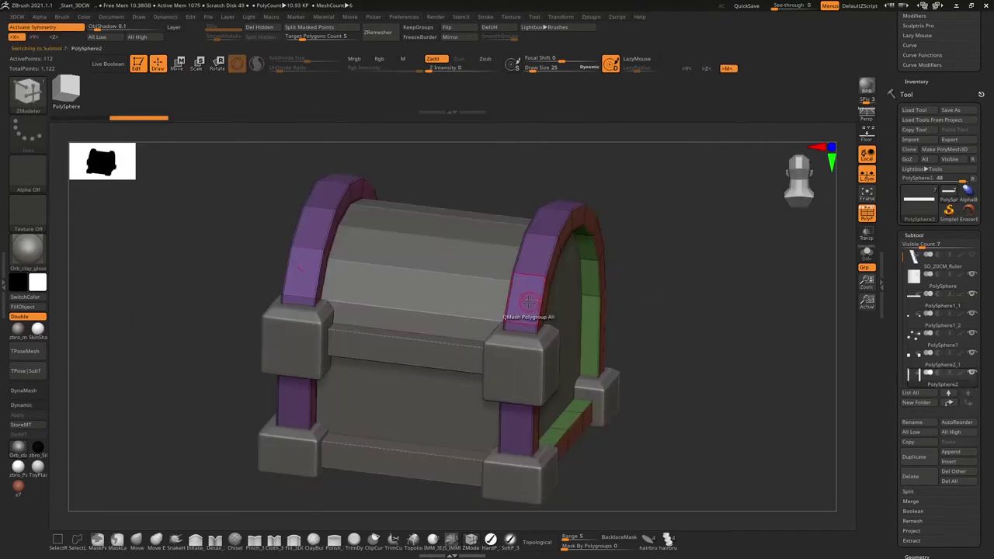
# Step: Undo, then solo one gem and stretch it along Z into a long spike
pyautogui.hotkey('ctrl', 'z')
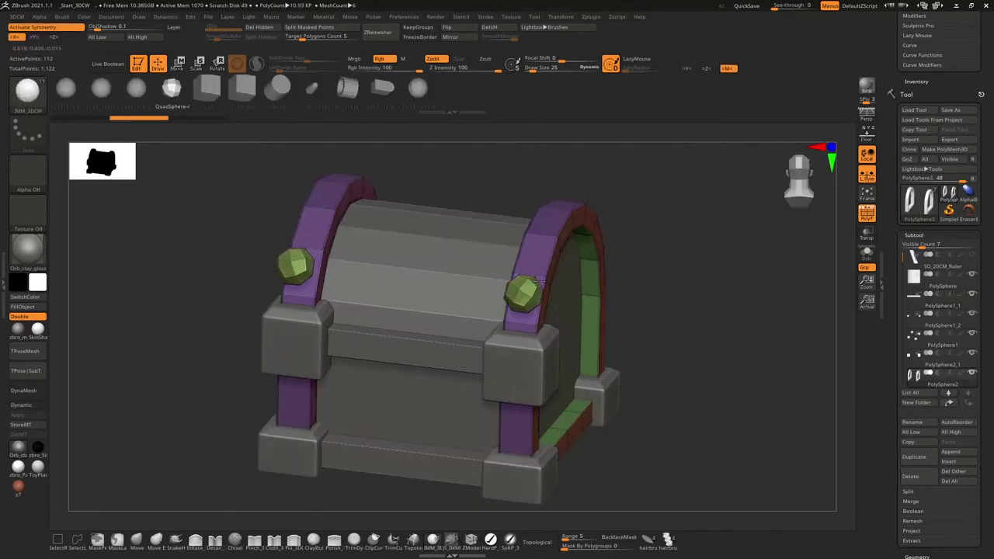
pyautogui.keyDown('ctrl'); pyautogui.keyDown('shift'); pyautogui.click(530, 281); pyautogui.keyUp('shift'); pyautogui.keyUp('ctrl')
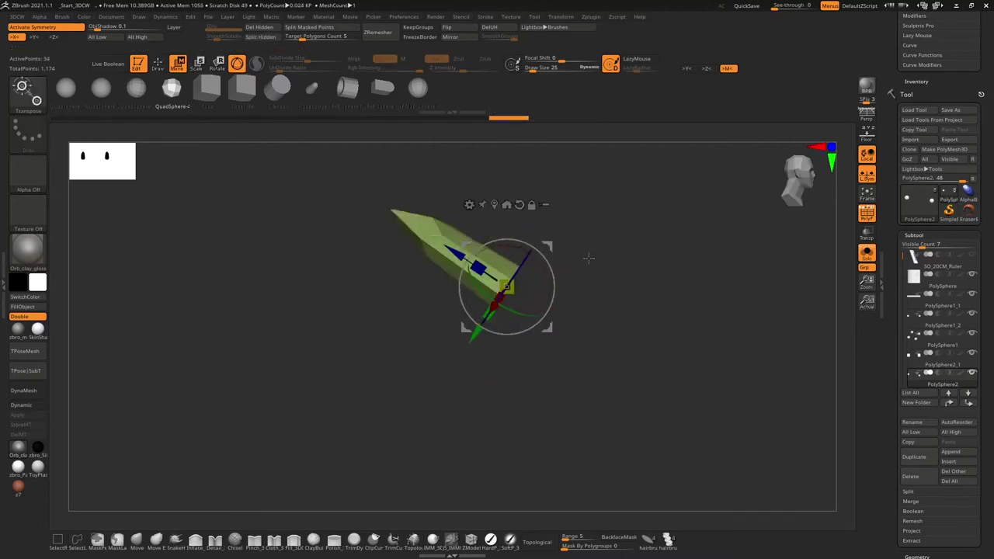
pyautogui.keyDown('alt'); pyautogui.moveTo(589, 259); pyautogui.dragTo(591, 305); pyautogui.keyUp('alt')
pyautogui.click(865, 251)
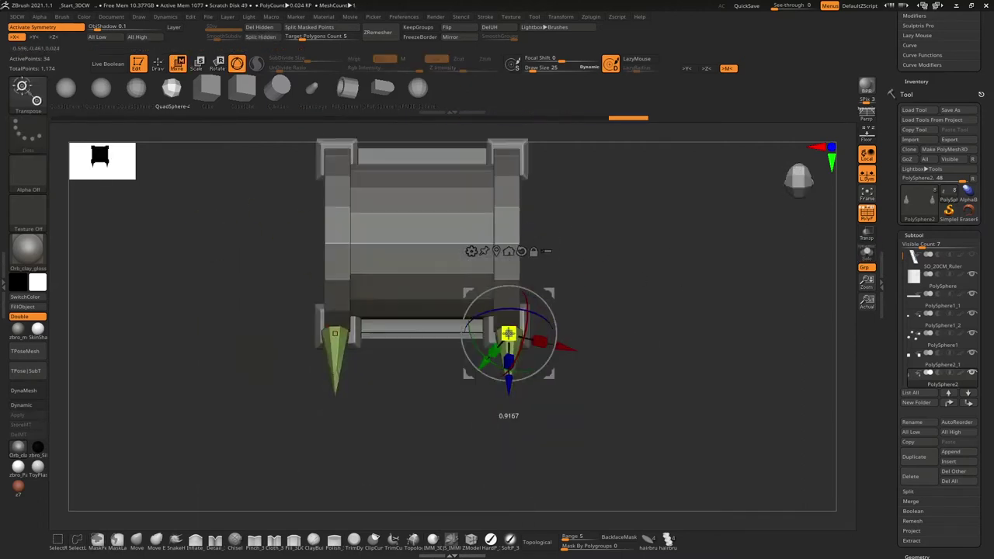
pyautogui.hotkey('ctrl', 'shift', 'f')
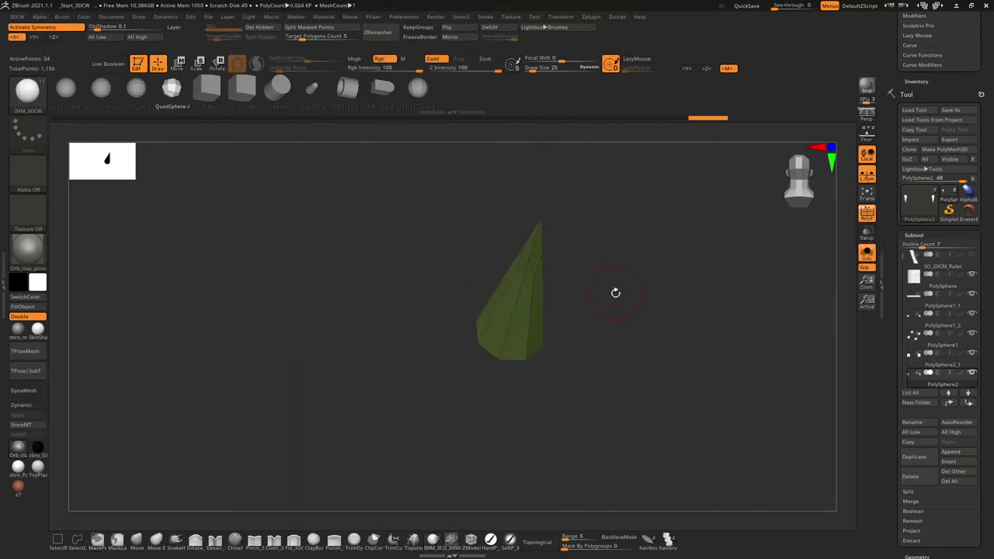
pyautogui.moveTo(626, 285); pyautogui.dragTo(457, 281)
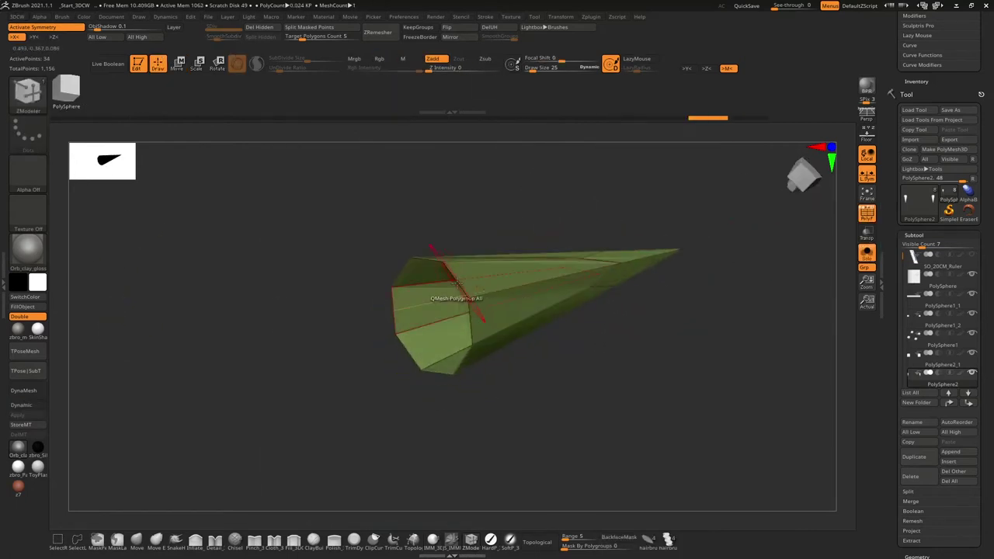
# Step: Cap the spike's open base with Close Convex Hole and preview it with Dynamic subdivision
pyautogui.click(352, 304)
pyautogui.click(462, 286)
pyautogui.click(268, 31)
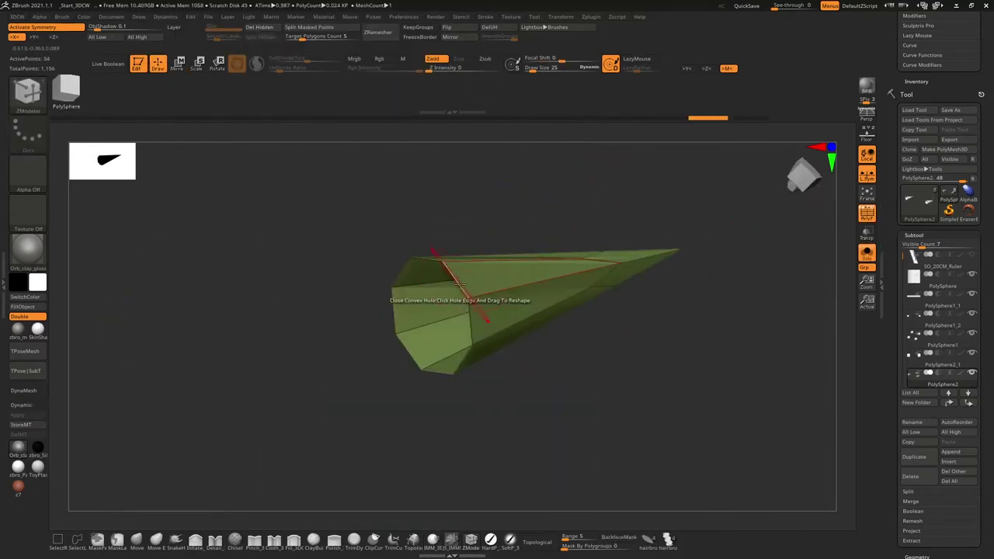
pyautogui.moveTo(500, 241); pyautogui.dragTo(539, 300)
pyautogui.press('space')
pyautogui.click(377, 326)
pyautogui.press('d')
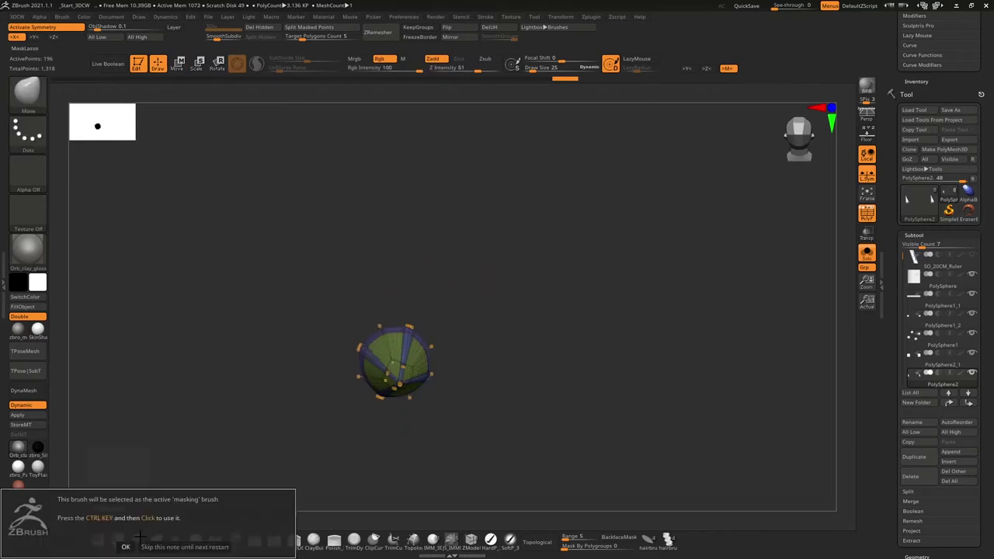
# Step: Mask and tilt the sphere downward with the Transpose gizmo
pyautogui.press('ctrl')
pyautogui.press('w')
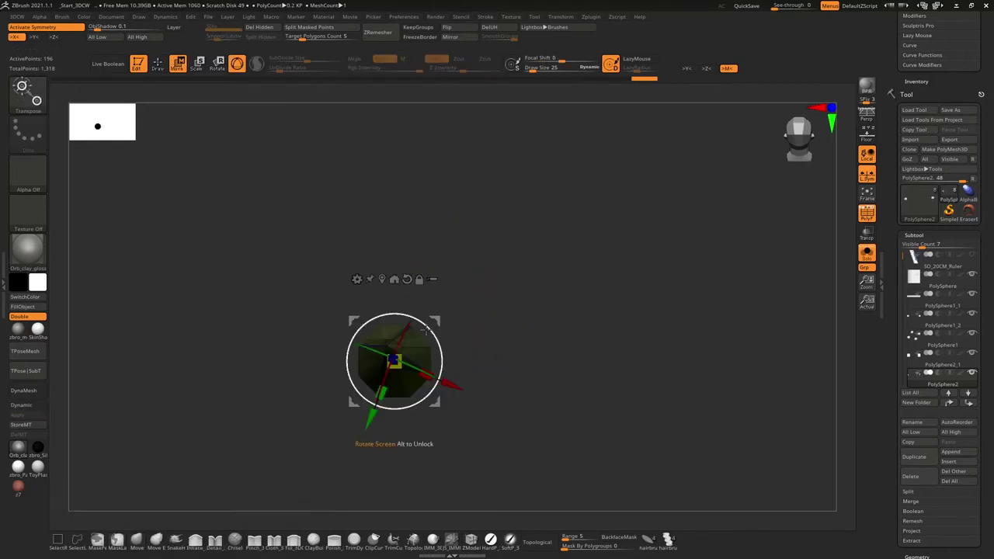
pyautogui.moveTo(386, 340); pyautogui.dragTo(426, 330)
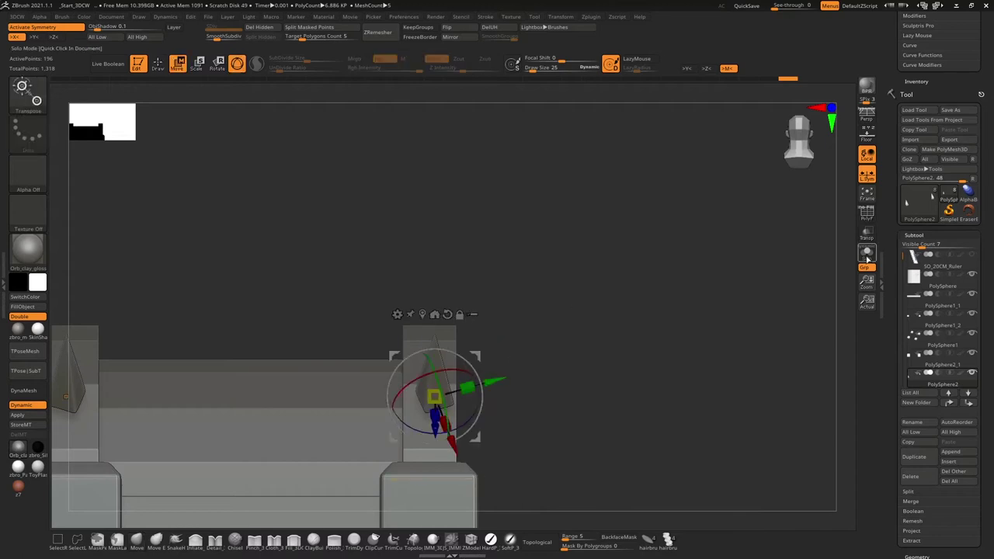
# Step: Turn off symmetry and angle the cone spikes outward along the lid's arch
pyautogui.press('x')
pyautogui.moveTo(300, 288)
pyautogui.mouseDown()
pyautogui.moveTo(612, 397)
pyautogui.moveTo(493, 396)
pyautogui.mouseUp()
pyautogui.moveTo(513, 441)
pyautogui.mouseDown()
pyautogui.moveTo(519, 424)
pyautogui.moveTo(578, 383)
pyautogui.moveTo(664, 261)
pyautogui.moveTo(631, 355)
pyautogui.mouseUp()
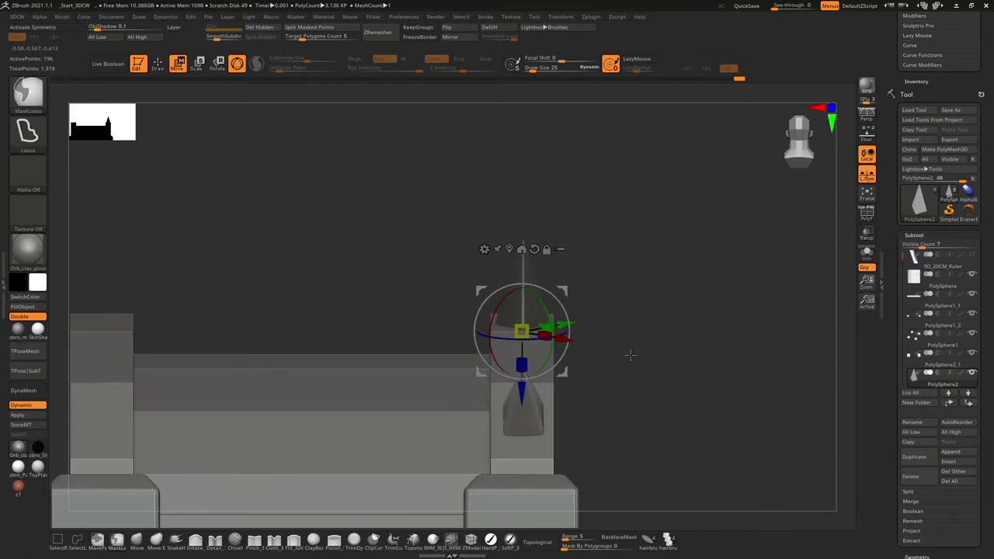
pyautogui.moveTo(531, 461); pyautogui.dragTo(591, 394)
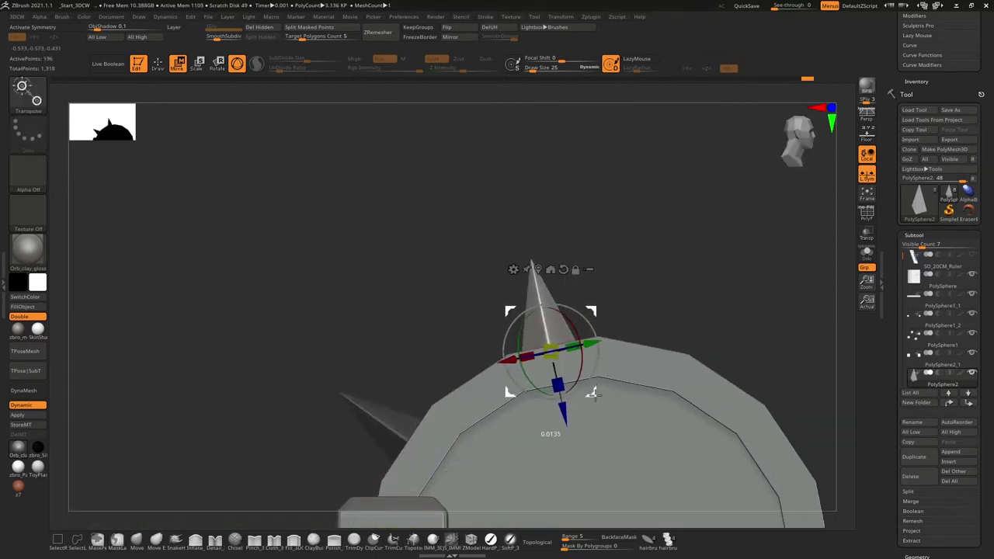
pyautogui.moveTo(600, 354)
pyautogui.mouseDown()
pyautogui.moveTo(589, 377)
pyautogui.moveTo(631, 366)
pyautogui.moveTo(522, 317)
pyautogui.moveTo(419, 326)
pyautogui.mouseUp()
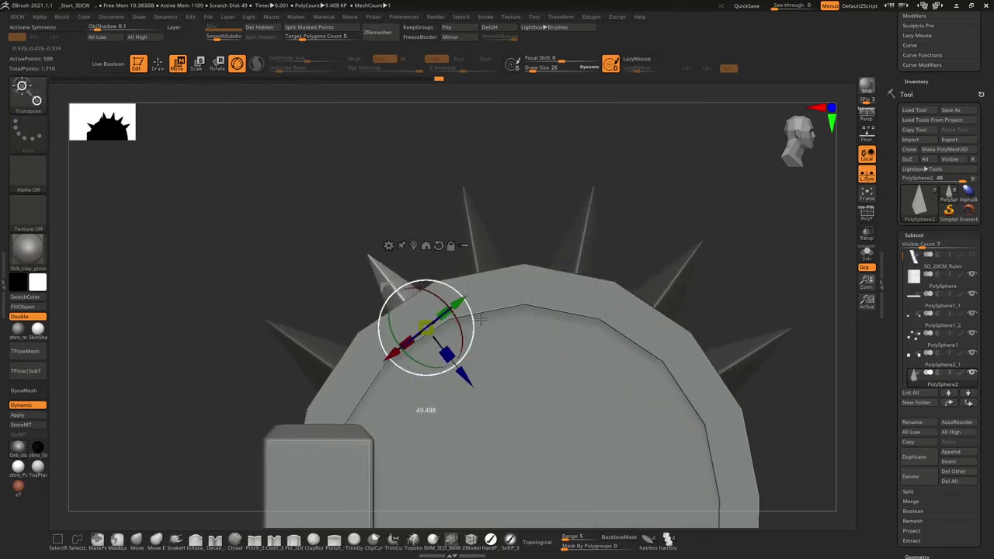
pyautogui.press('space')
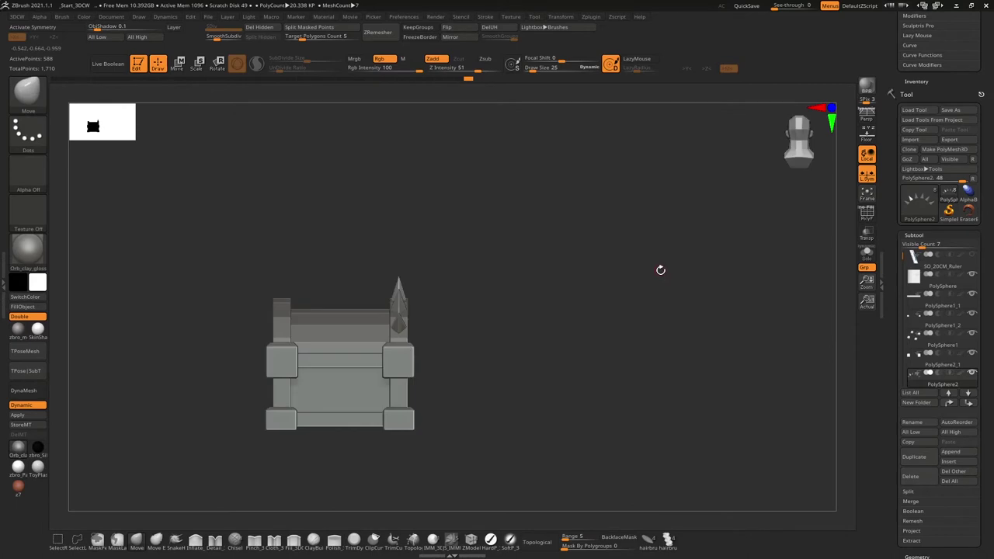
# Step: Orbit to a three-quarter view of the chest to inspect the mirrored corner spikes
pyautogui.moveTo(601, 327); pyautogui.dragTo(466, 367)
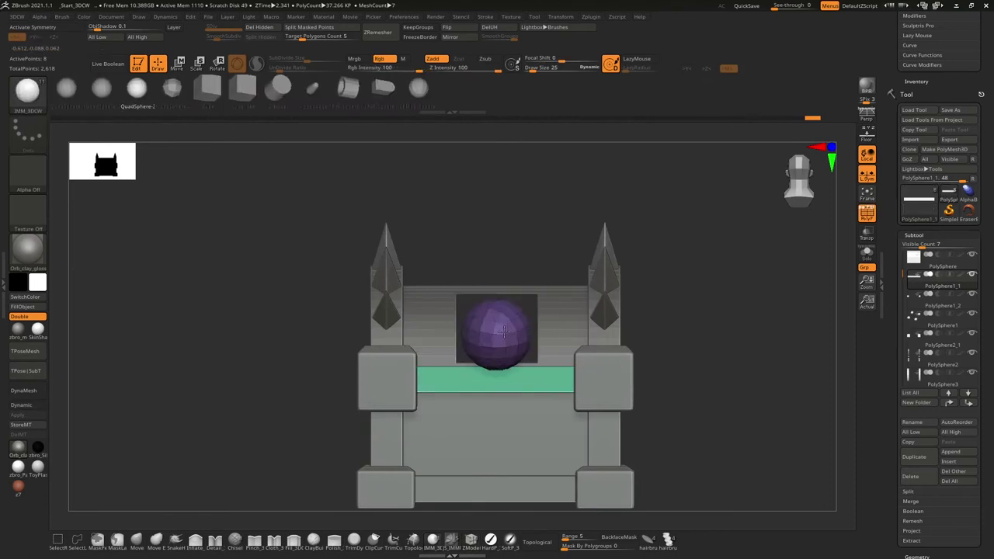
# Step: Place the purple sphere on the chest front and pull its bottom into a point with the Move brush
pyautogui.moveTo(504, 332); pyautogui.dragTo(504, 311)
pyautogui.press('w')
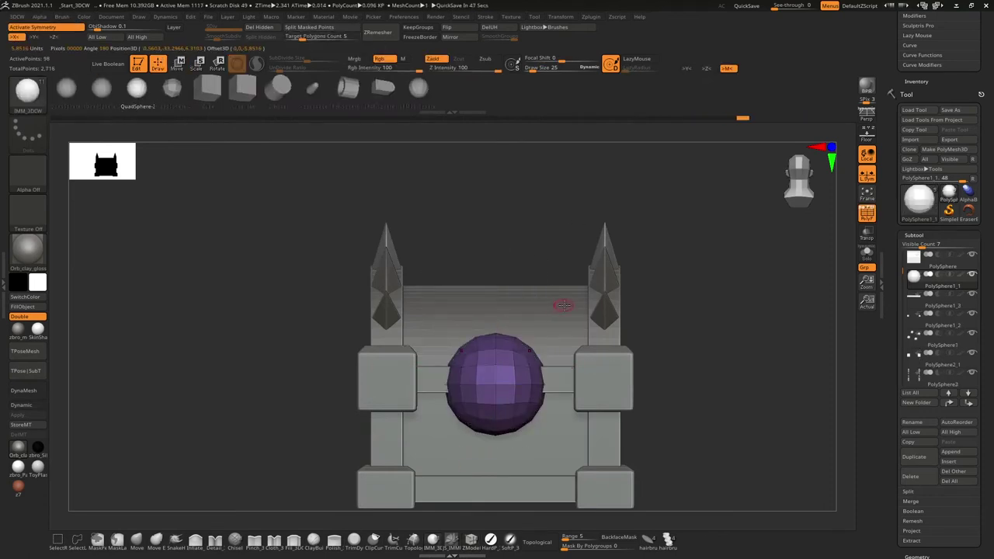
pyautogui.press('b')
pyautogui.press('m')
pyautogui.press('v')
pyautogui.press('space')
pyautogui.moveTo(488, 417); pyautogui.dragTo(485, 435)
pyautogui.press('space')
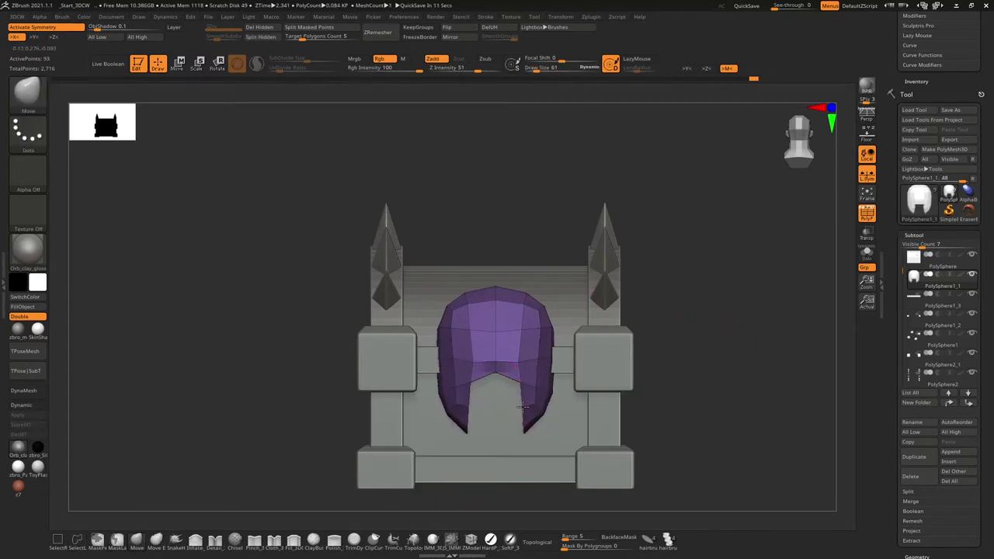
pyautogui.keyDown('shift'); pyautogui.moveTo(505, 350); pyautogui.dragTo(512, 435); pyautogui.keyUp('shift')
# Step: Solo the purple piece, rotate it into position and switch to ZModeler
pyautogui.moveTo(524, 288); pyautogui.dragTo(867, 261)
pyautogui.click(868, 261)
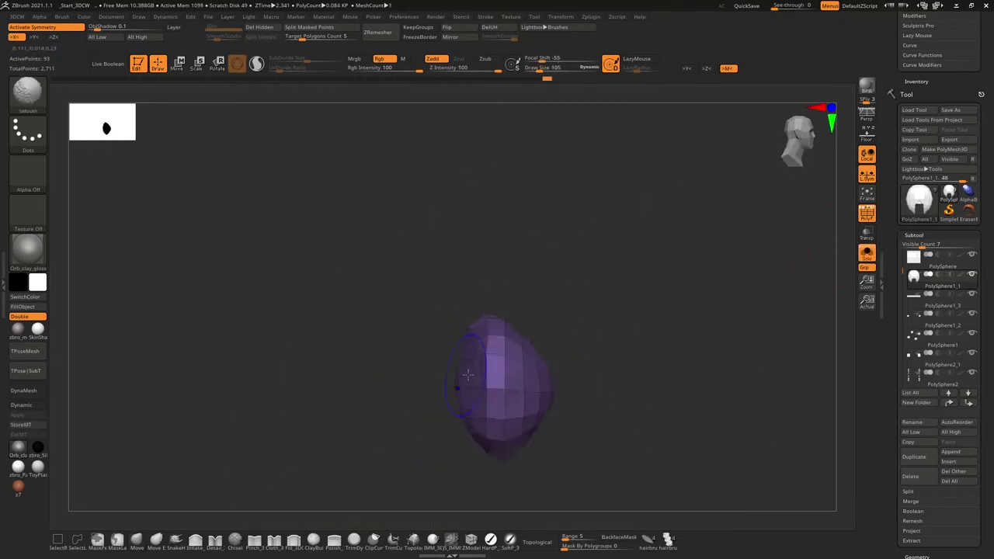
pyautogui.moveTo(661, 327); pyautogui.dragTo(492, 342)
pyautogui.press('w')
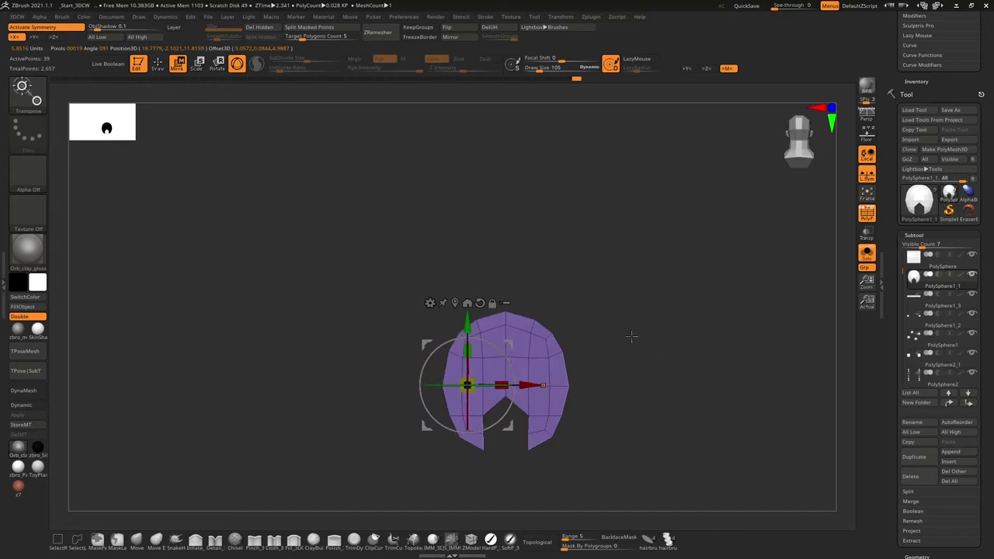
pyautogui.press('b')
pyautogui.press('z')
pyautogui.press('m')
pyautogui.moveTo(505, 394)
pyautogui.mouseDown(button='right')
pyautogui.moveTo(466, 477)
pyautogui.moveTo(477, 477)
pyautogui.mouseUp(button='right')
# Step: Check the horseshoe plate's thickness against the chest and turn symmetry back on
pyautogui.click(867, 252)
pyautogui.keyDown('alt'); pyautogui.moveTo(812, 275); pyautogui.dragTo(516, 419); pyautogui.keyUp('alt')
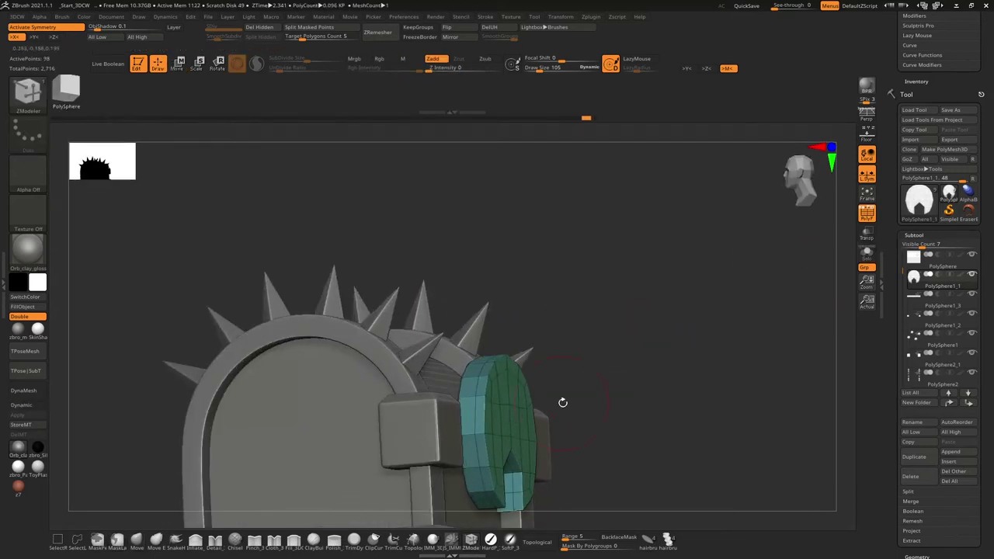
pyautogui.click(867, 253)
pyautogui.moveTo(679, 340); pyautogui.dragTo(508, 435, button='right')
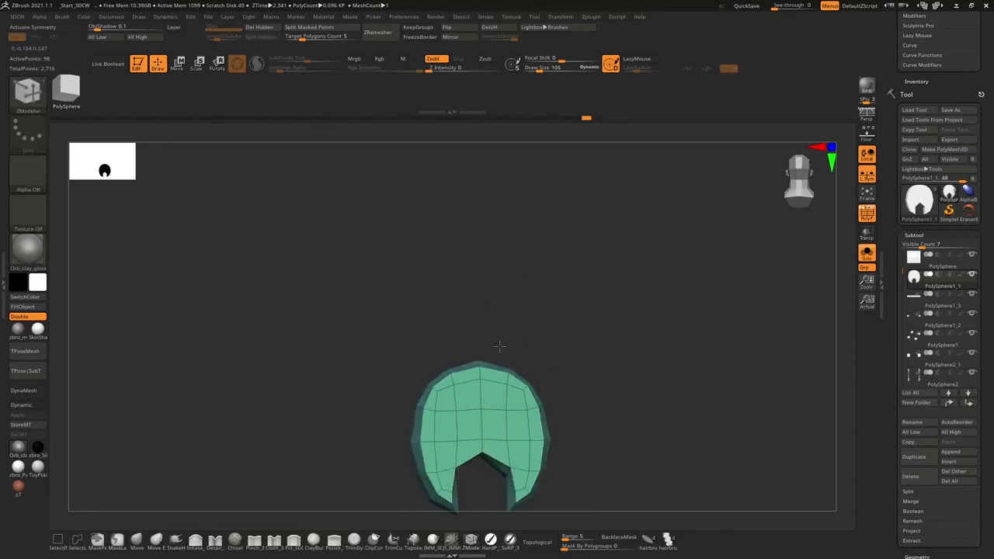
pyautogui.moveTo(500, 345); pyautogui.dragTo(610, 362, button='right')
pyautogui.click(867, 253)
pyautogui.press('w')
pyautogui.press('x')
pyautogui.press('q')
pyautogui.moveTo(497, 435); pyautogui.dragTo(518, 374, button='right')
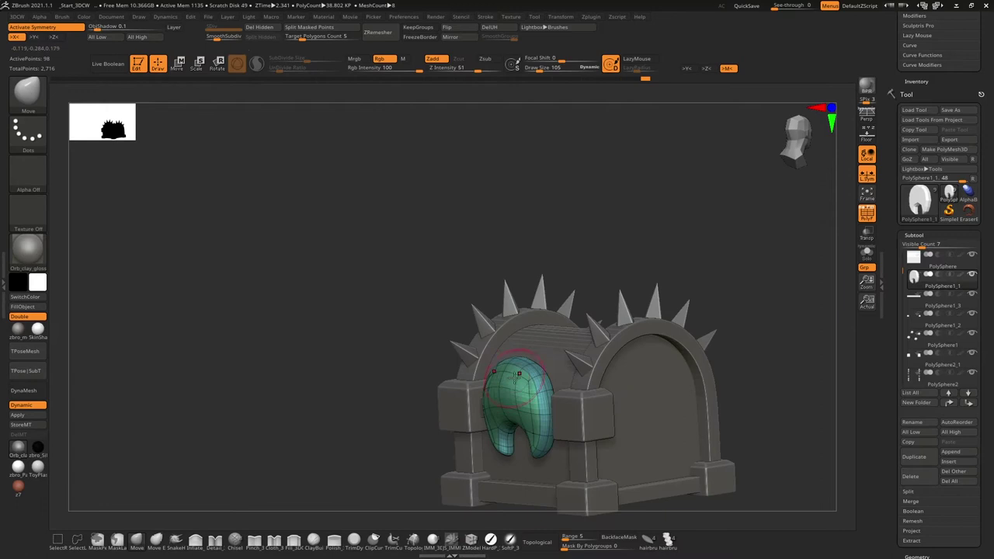
# Step: Turn on Dynamic subdivision on the plate and insert two mirrored IMM horns on the helmet's sides
pyautogui.moveTo(513, 420)
pyautogui.mouseDown(button='right')
pyautogui.moveTo(506, 381)
pyautogui.moveTo(536, 466)
pyautogui.mouseUp(button='right')
pyautogui.press('space')
pyautogui.hotkey('shift', 'd')
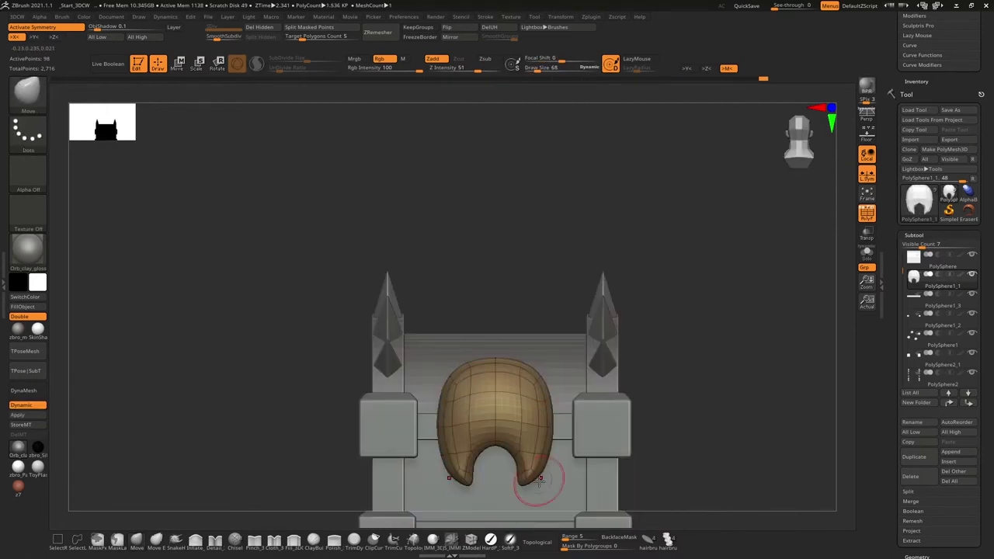
pyautogui.moveTo(550, 394)
pyautogui.mouseDown(button='right')
pyautogui.moveTo(527, 451)
pyautogui.moveTo(561, 447)
pyautogui.mouseUp(button='right')
pyautogui.moveTo(571, 410)
pyautogui.mouseDown(button='right')
pyautogui.moveTo(574, 376)
pyautogui.moveTo(670, 354)
pyautogui.mouseUp(button='right')
pyautogui.moveTo(579, 419)
pyautogui.mouseDown(button='right')
pyautogui.moveTo(606, 408)
pyautogui.moveTo(583, 415)
pyautogui.moveTo(579, 379)
pyautogui.mouseUp(button='right')
pyautogui.moveTo(579, 379); pyautogui.dragTo(590, 375)
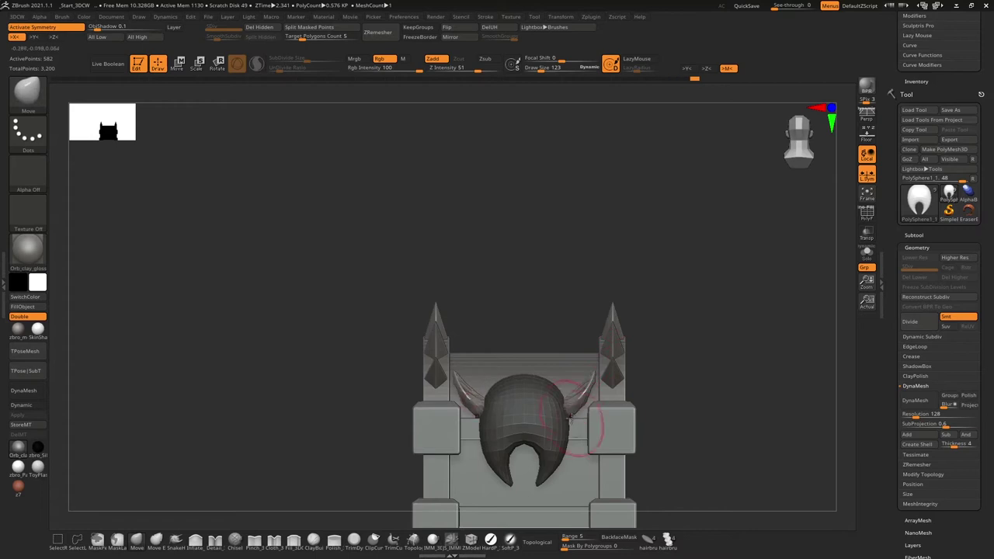
# Step: Split the horns into their own subtool with Split Masked Points and inspect the helmet from below
pyautogui.moveTo(468, 362)
pyautogui.keyDown('shift'); pyautogui.mouseDown(button='right')
pyautogui.moveTo(483, 389)
pyautogui.moveTo(509, 402)
pyautogui.mouseUp(button='right'); pyautogui.keyUp('shift')
pyautogui.click(289, 29)
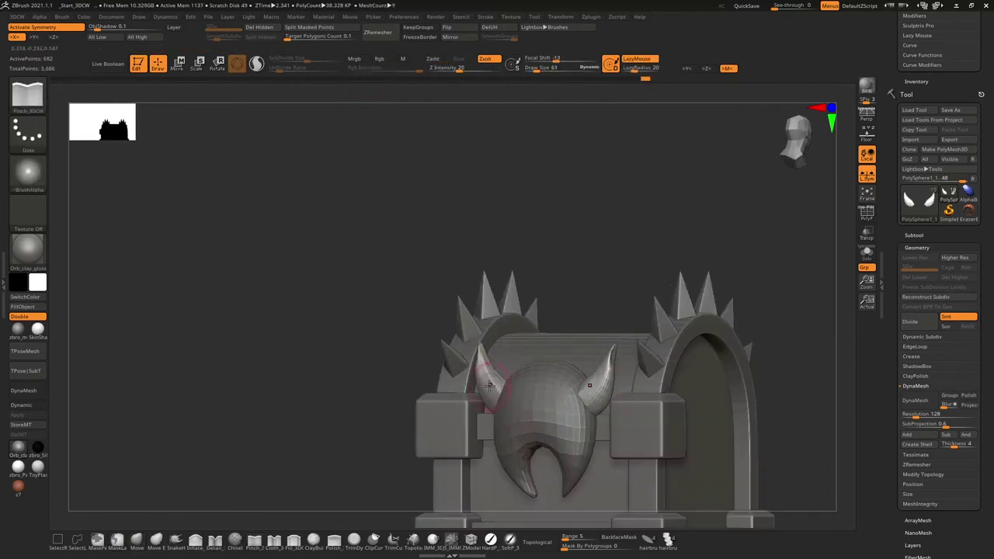
pyautogui.moveTo(489, 384); pyautogui.dragTo(474, 320)
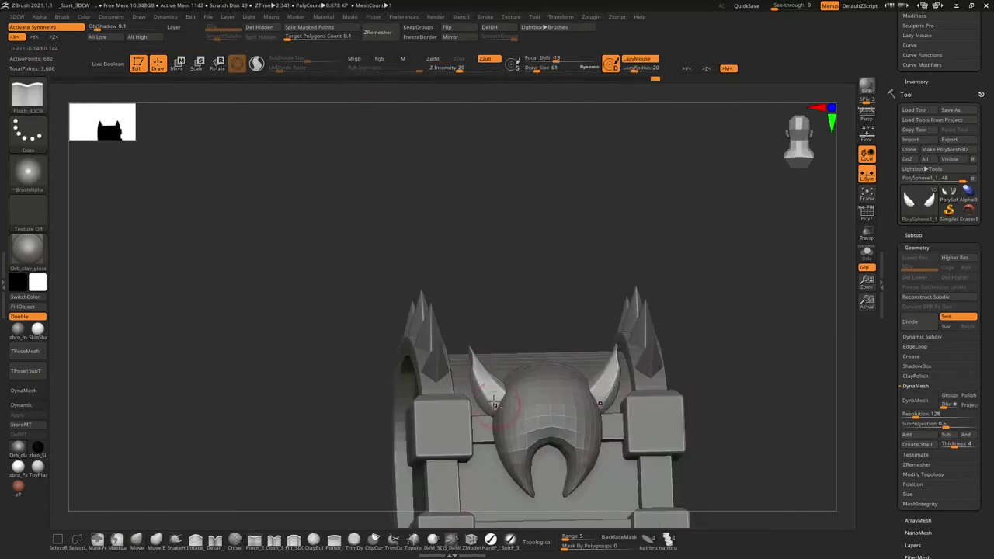
pyautogui.moveTo(472, 358)
pyautogui.keyDown('shift'); pyautogui.mouseDown(button='right')
pyautogui.moveTo(477, 366)
pyautogui.moveTo(615, 320)
pyautogui.moveTo(544, 334)
pyautogui.mouseUp(button='right'); pyautogui.keyUp('shift')
# Step: Trace Topology brush strokes across the helmet front to generate a thin 70-point emblem shell
pyautogui.press('f')
pyautogui.keyDown('alt'); pyautogui.click(480, 250); pyautogui.keyUp('alt')
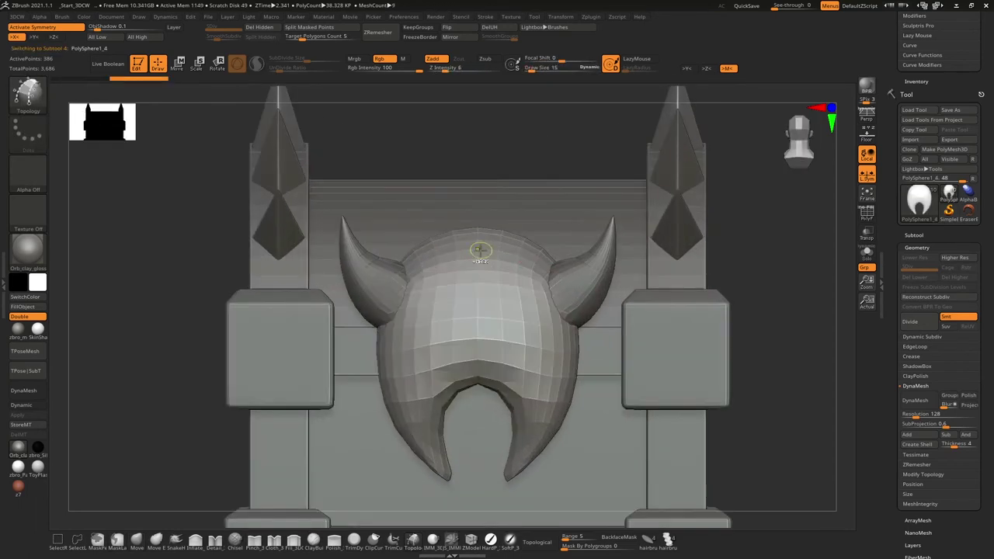
pyautogui.moveTo(500, 250); pyautogui.dragTo(541, 276)
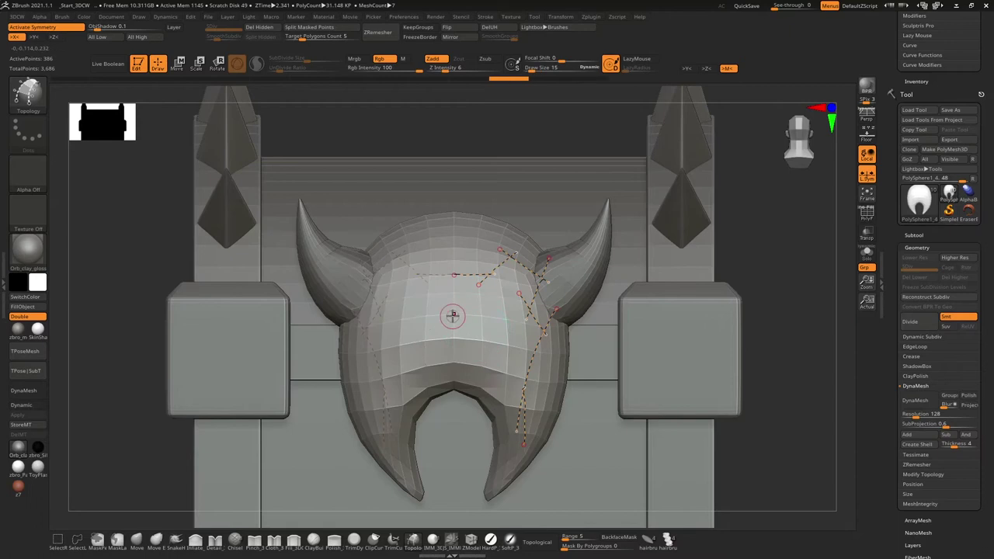
pyautogui.keyDown('ctrl'); pyautogui.moveTo(524, 394); pyautogui.dragTo(455, 288, button='right'); pyautogui.keyUp('ctrl')
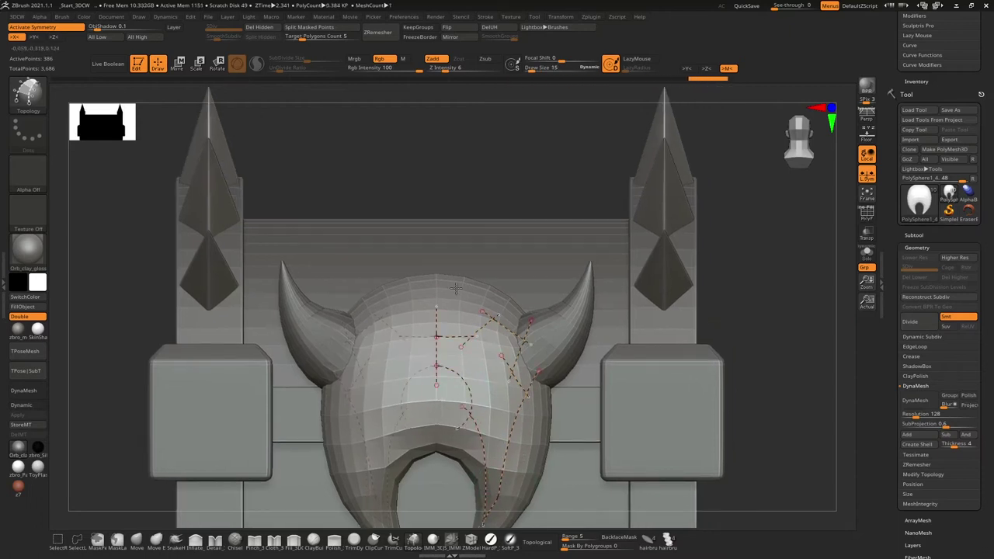
pyautogui.keyDown('ctrl'); pyautogui.moveTo(455, 335); pyautogui.dragTo(462, 323, button='right'); pyautogui.keyUp('ctrl')
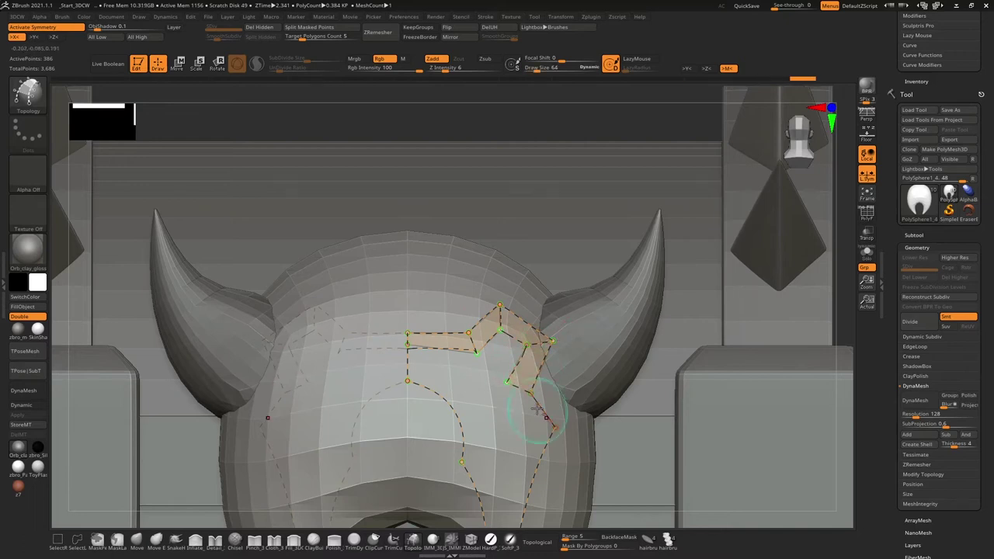
pyautogui.keyDown('alt'); pyautogui.moveTo(536, 409); pyautogui.dragTo(552, 341, button='right'); pyautogui.keyUp('alt')
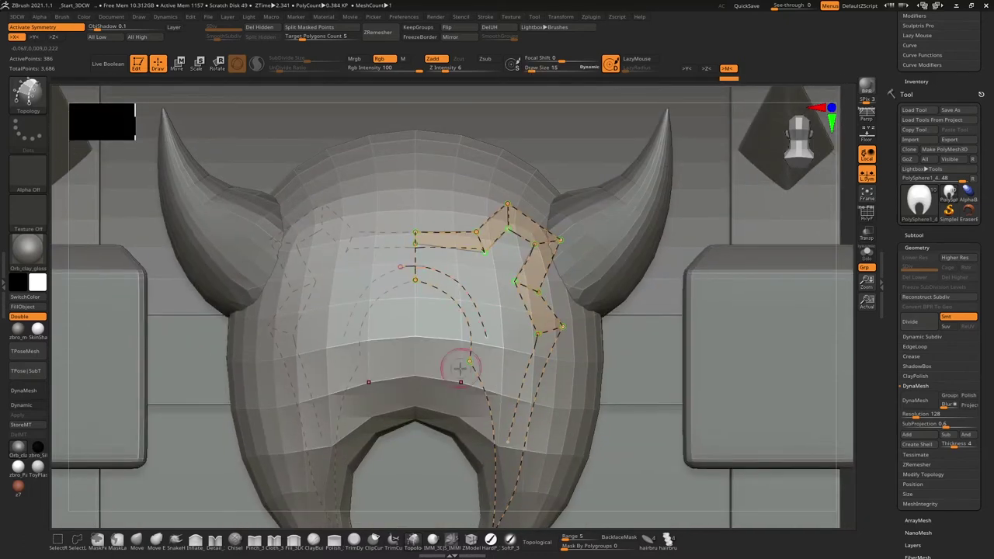
pyautogui.keyDown('alt'); pyautogui.moveTo(468, 283); pyautogui.dragTo(499, 291, button='right'); pyautogui.keyUp('alt')
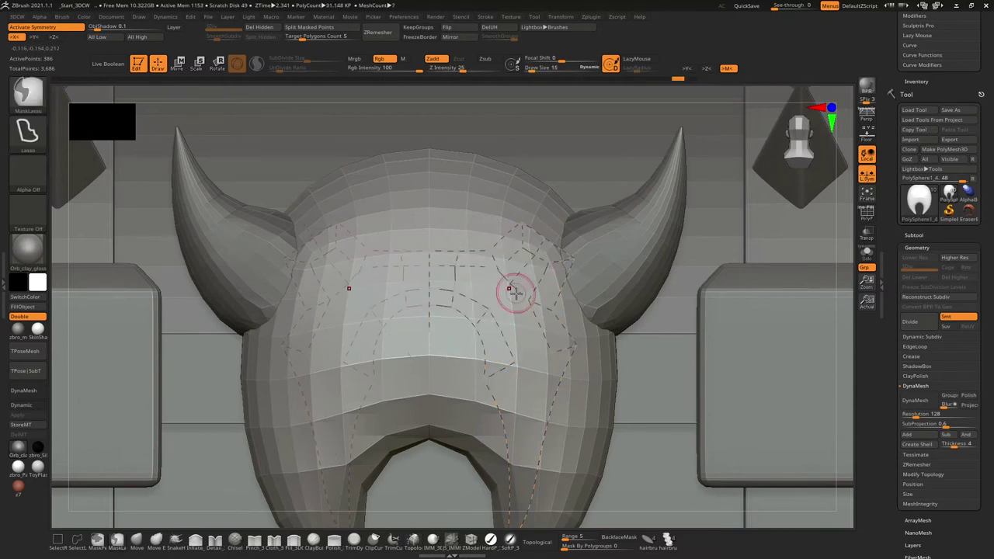
pyautogui.moveTo(551, 365); pyautogui.dragTo(540, 323, button='right')
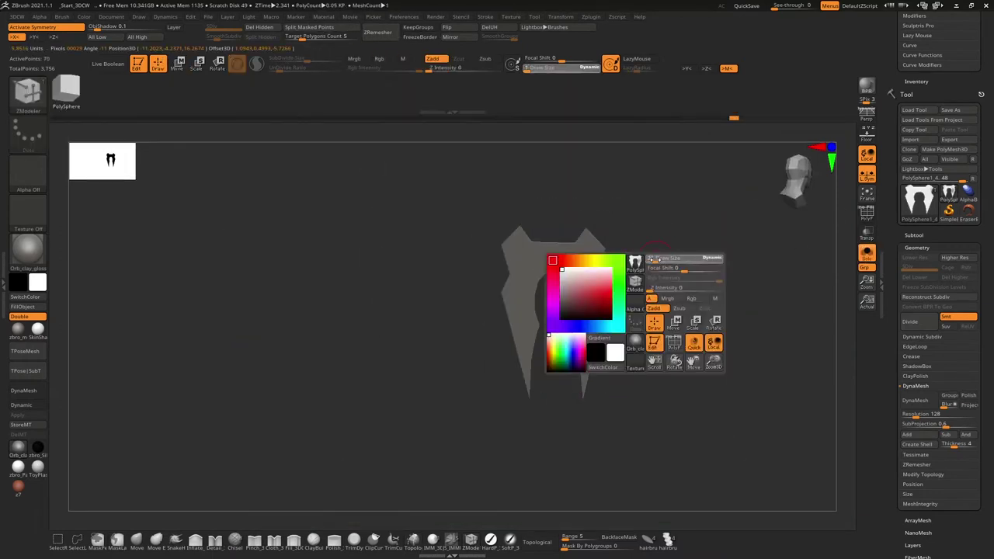
# Step: Turn on PolyFrame and shape the emblem into a bevelled, extruded keyhole frame with ZModeler
pyautogui.hotkey('shift', 'f')
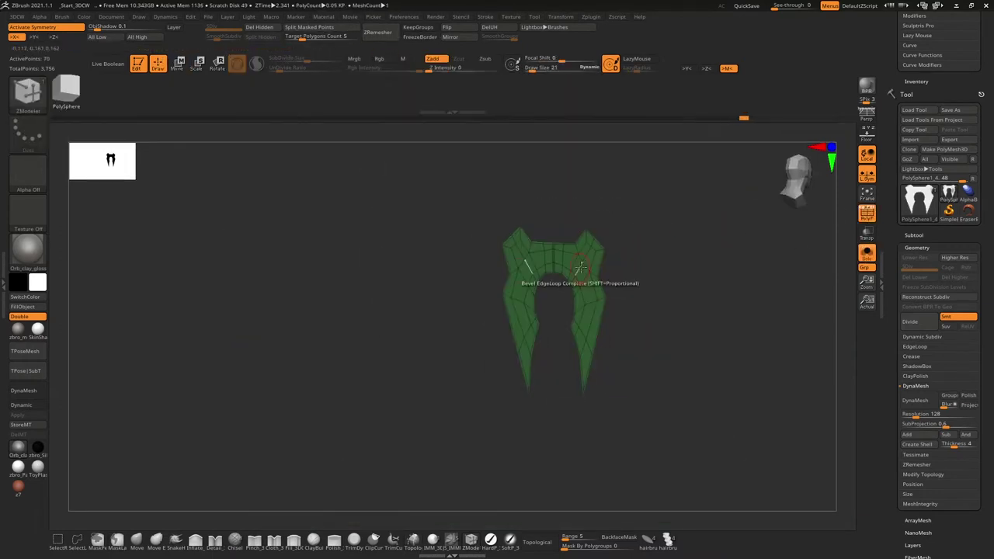
pyautogui.moveTo(655, 258); pyautogui.dragTo(771, 258)
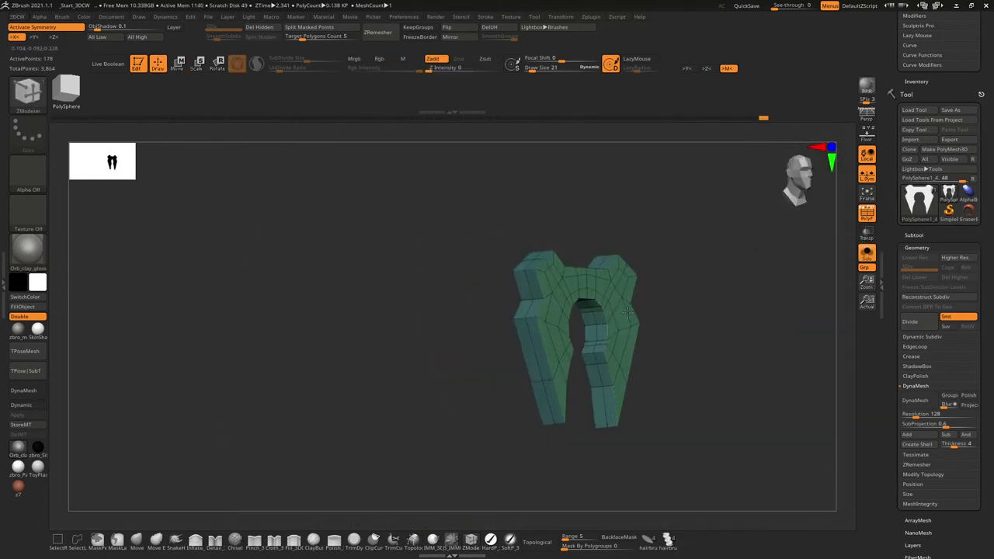
pyautogui.keyDown('shift'); pyautogui.moveTo(669, 309); pyautogui.dragTo(658, 305); pyautogui.keyUp('shift')
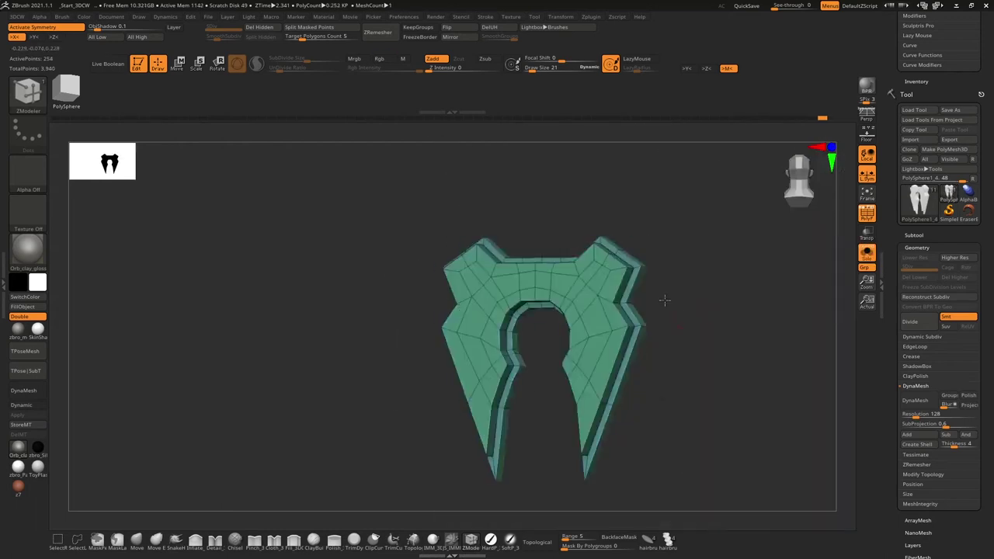
pyautogui.moveTo(683, 365); pyautogui.dragTo(709, 313)
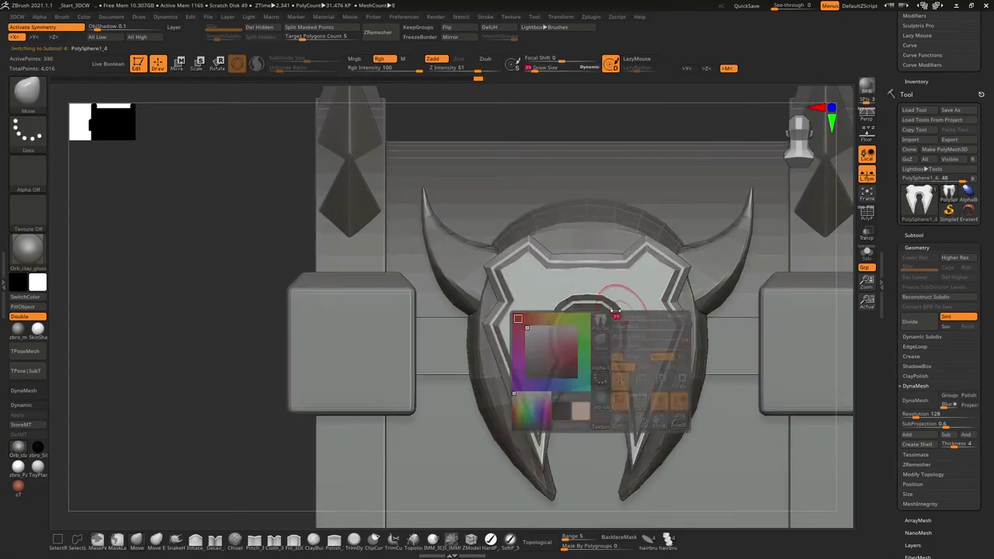
# Step: Insert a new 98-point sphere subtool and select it
pyautogui.keyDown('alt'); pyautogui.moveTo(599, 301); pyautogui.dragTo(626, 315, button='right'); pyautogui.keyUp('alt')
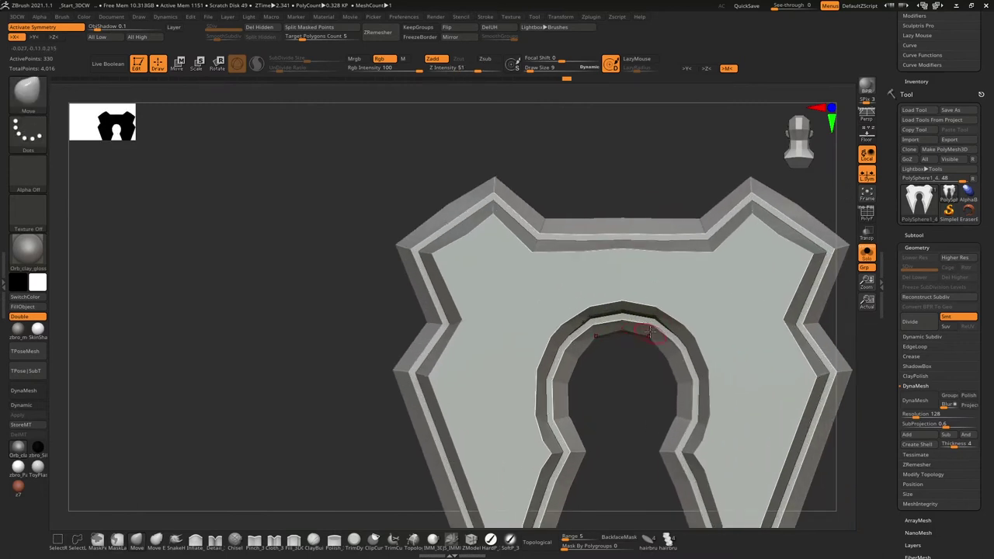
pyautogui.moveTo(650, 332); pyautogui.dragTo(730, 332, button='right')
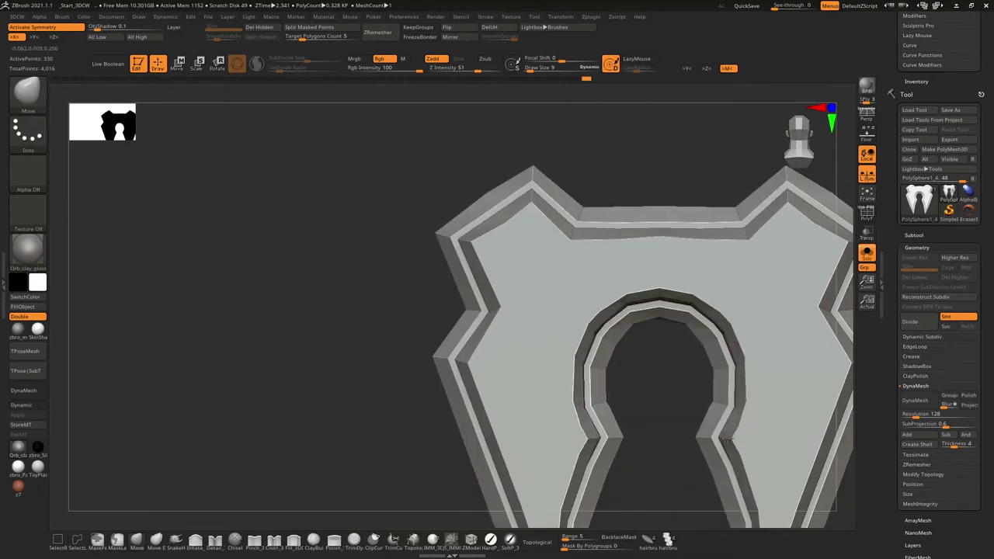
pyautogui.moveTo(738, 396)
pyautogui.mouseDown(button='right')
pyautogui.moveTo(582, 415)
pyautogui.moveTo(664, 448)
pyautogui.moveTo(661, 514)
pyautogui.moveTo(682, 381)
pyautogui.moveTo(555, 326)
pyautogui.moveTo(619, 359)
pyautogui.mouseUp(button='right')
pyautogui.keyDown('alt'); pyautogui.click(557, 347); pyautogui.keyUp('alt')
# Step: Move the sphere into the emblem's arch with the gizmo and enable X symmetry
pyautogui.press('w')
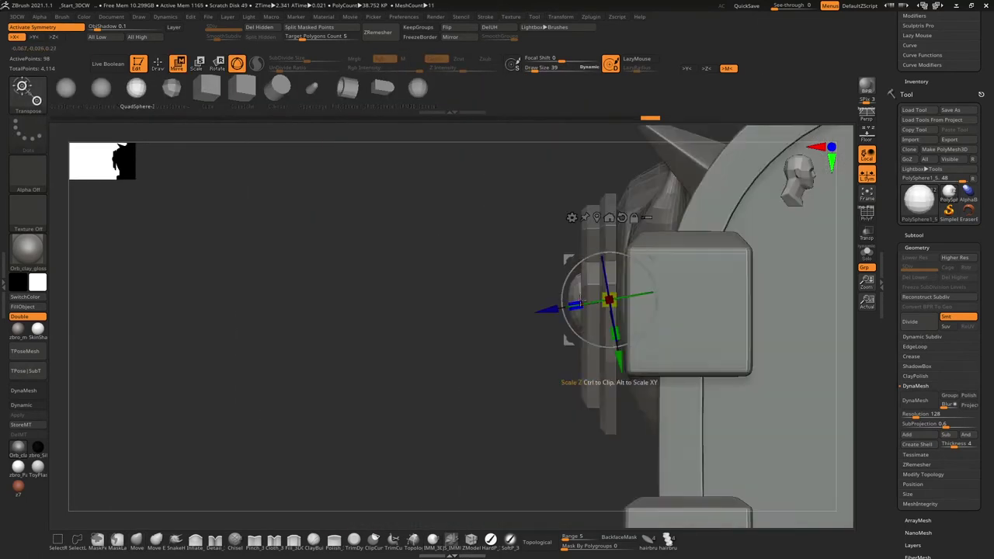
pyautogui.moveTo(645, 309)
pyautogui.mouseDown(button='right')
pyautogui.moveTo(577, 300)
pyautogui.moveTo(665, 271)
pyautogui.mouseUp(button='right')
pyautogui.moveTo(258, 305)
pyautogui.mouseDown(button='right')
pyautogui.moveTo(311, 373)
pyautogui.moveTo(487, 285)
pyautogui.moveTo(513, 326)
pyautogui.moveTo(528, 288)
pyautogui.moveTo(614, 266)
pyautogui.mouseUp(button='right')
pyautogui.press('q')
pyautogui.press('x')
# Step: Solo the lock piece to model it with ZModeler, then turn Solo off to show the chest
pyautogui.keyDown('ctrl'); pyautogui.keyDown('shift'); pyautogui.click(476, 307); pyautogui.keyUp('shift'); pyautogui.keyUp('ctrl')
pyautogui.keyDown('ctrl'); pyautogui.keyDown('shift'); pyautogui.click(614, 266); pyautogui.keyUp('shift'); pyautogui.keyUp('ctrl')
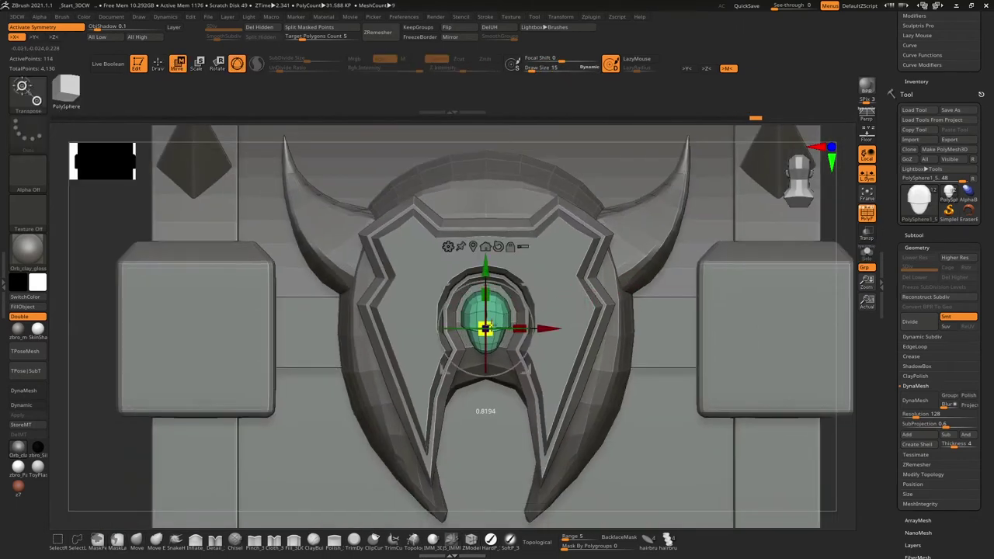
pyautogui.press('b')
pyautogui.press('z')
pyautogui.press('m')
pyautogui.keyDown('ctrl'); pyautogui.keyDown('shift'); pyautogui.click(579, 292); pyautogui.keyUp('shift'); pyautogui.keyUp('ctrl')
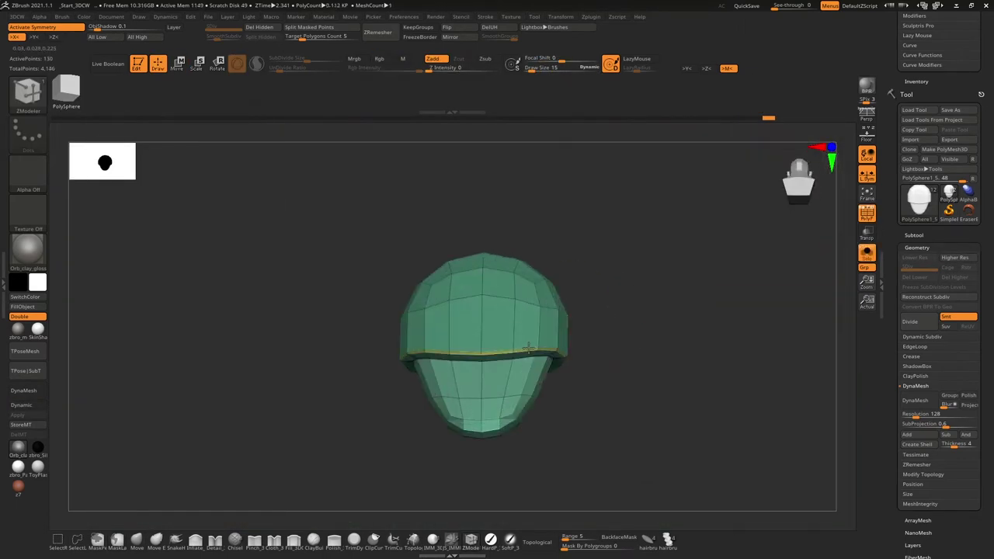
pyautogui.keyDown('ctrl'); pyautogui.keyDown('shift'); pyautogui.click(593, 292); pyautogui.keyUp('shift'); pyautogui.keyUp('ctrl')
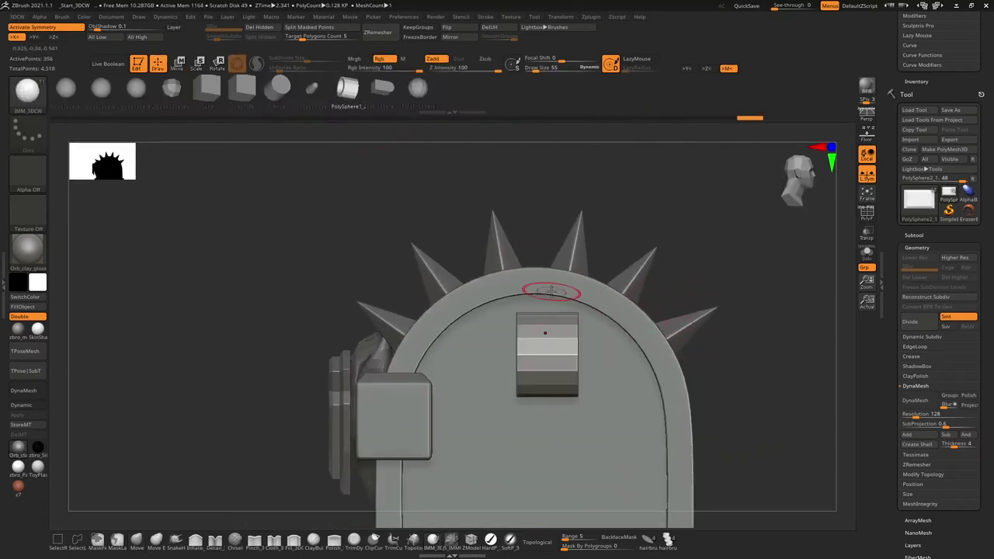
# Step: Model the octagonal ring handle with ZModeler and hang it at the lock on the chest front
pyautogui.moveTo(555, 421); pyautogui.dragTo(659, 363)
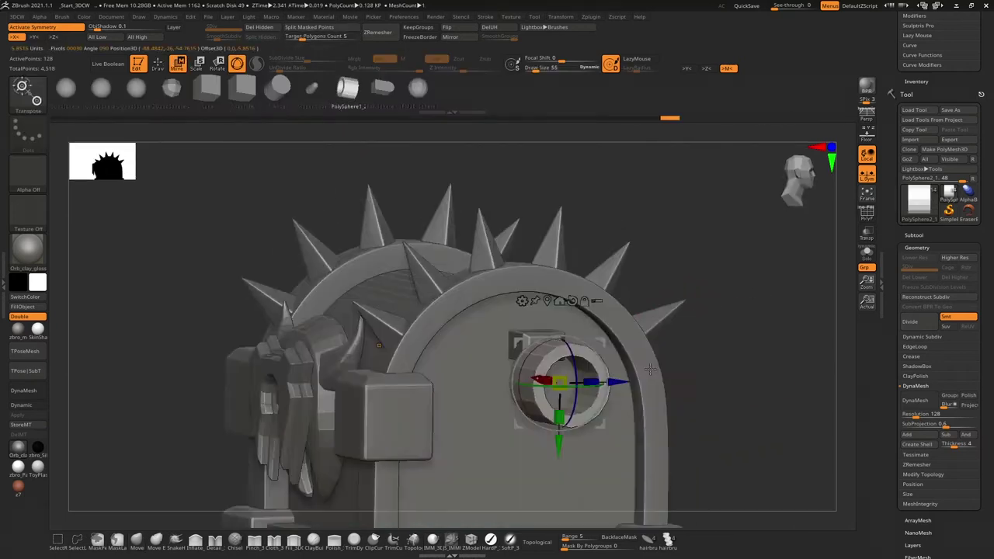
pyautogui.moveTo(624, 391); pyautogui.dragTo(573, 368)
pyautogui.moveTo(609, 318)
pyautogui.mouseDown()
pyautogui.moveTo(660, 357)
pyautogui.moveTo(614, 326)
pyautogui.mouseUp()
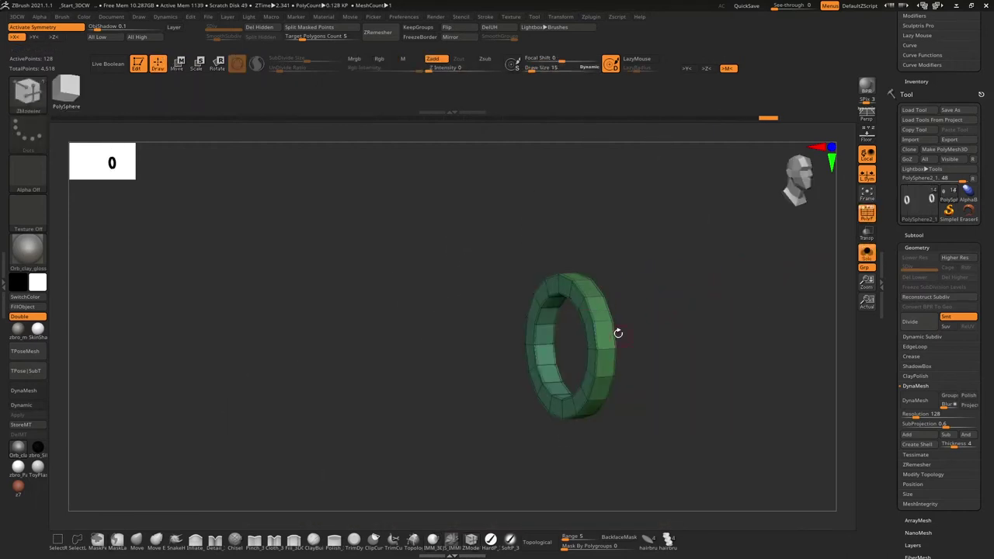
pyautogui.press('0')
pyautogui.moveTo(657, 188); pyautogui.dragTo(461, 430)
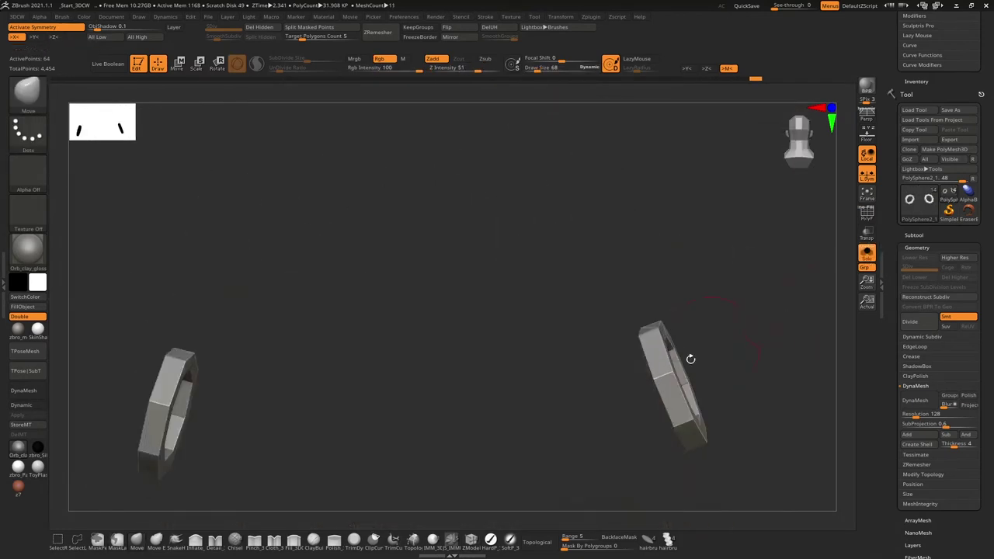
pyautogui.moveTo(771, 353)
pyautogui.mouseDown()
pyautogui.moveTo(655, 330)
pyautogui.moveTo(699, 392)
pyautogui.mouseUp()
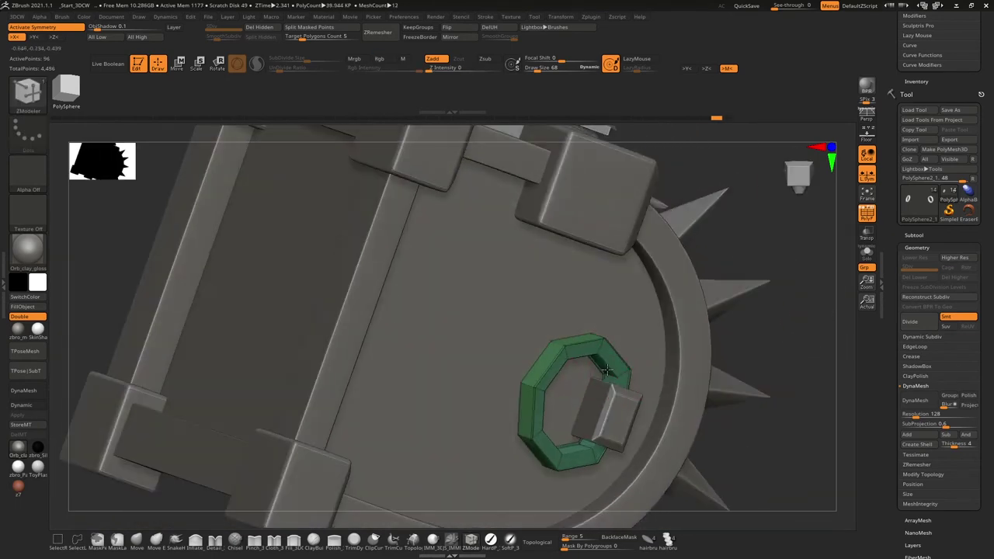
pyautogui.keyDown('ctrl'); pyautogui.keyDown('shift'); pyautogui.click(705, 405); pyautogui.keyUp('shift'); pyautogui.keyUp('ctrl')
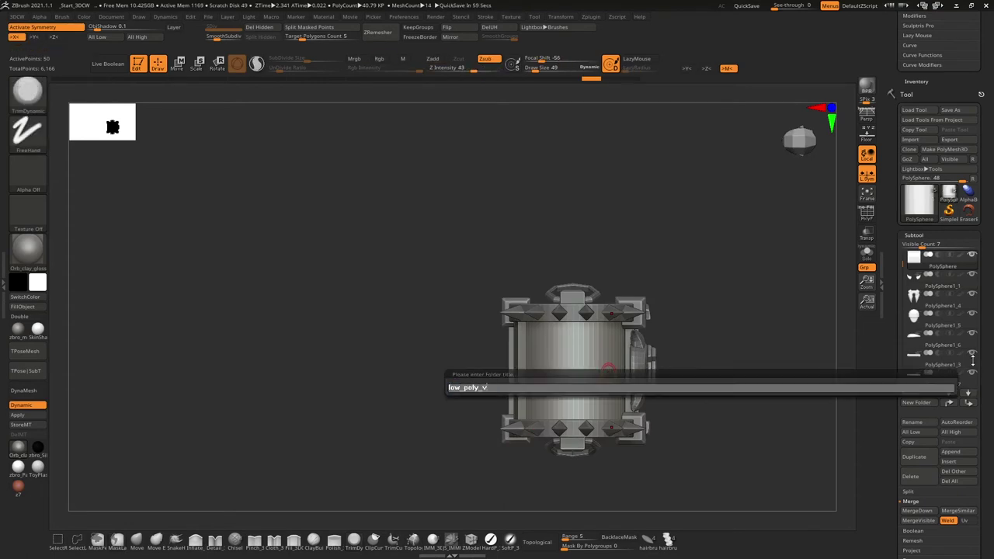
# Step: Name the folder low_poly_version, move the subtools into it, and start a high_poly_version folder
pyautogui.write('ersion')
pyautogui.press('Return')
pyautogui.scroll(-2, 945, 316)
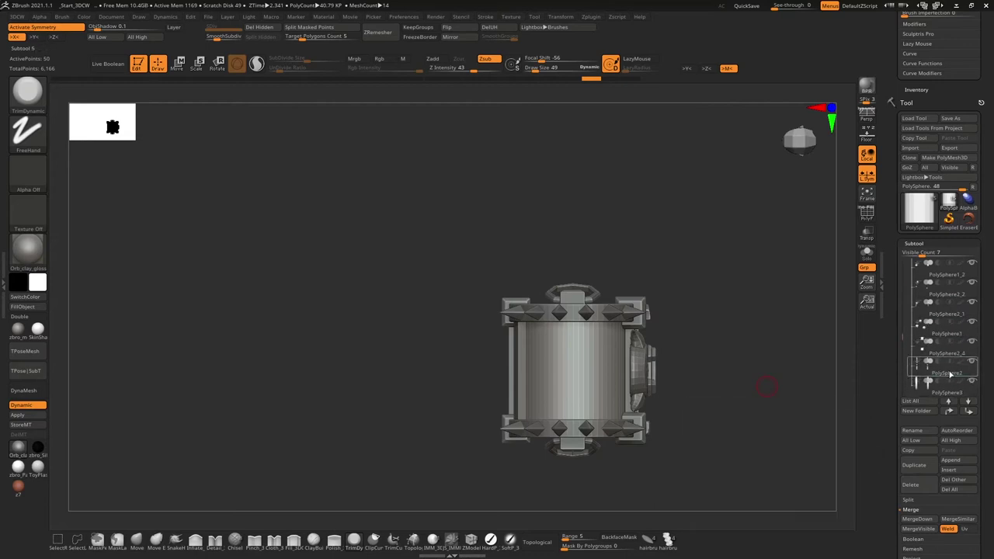
pyautogui.moveTo(950, 374); pyautogui.dragTo(924, 268)
pyautogui.click(973, 267)
pyautogui.click(858, 420)
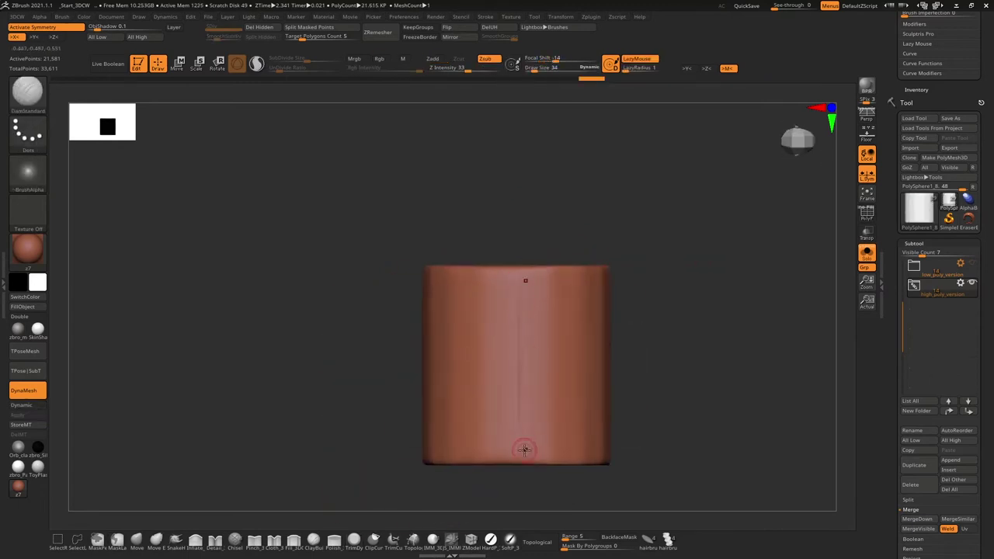
# Step: Orbit around the plank block to inspect its bottom, left edge and rounded top
pyautogui.moveTo(520, 270); pyautogui.dragTo(571, 268, button='right')
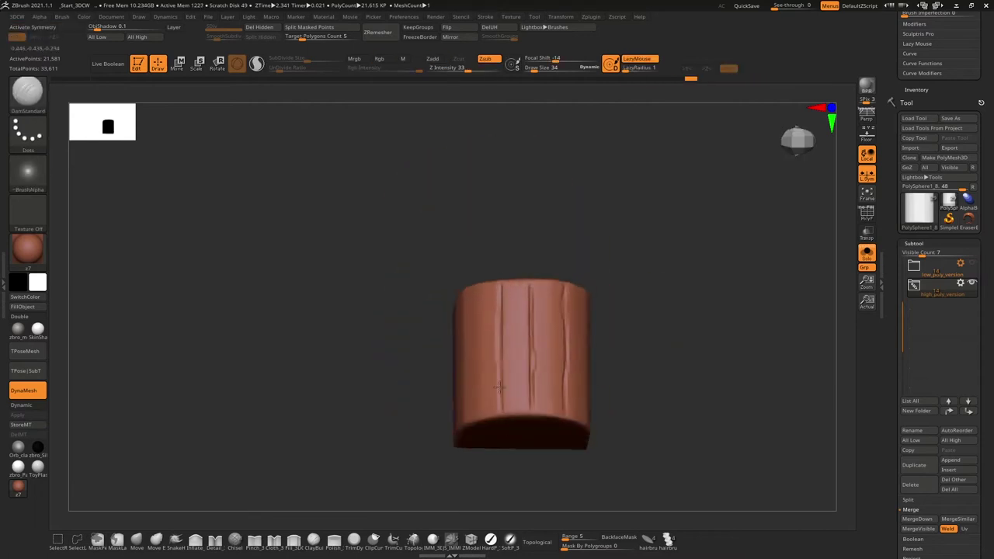
pyautogui.keyDown('shift'); pyautogui.moveTo(500, 386); pyautogui.dragTo(629, 324, button='right'); pyautogui.keyUp('shift')
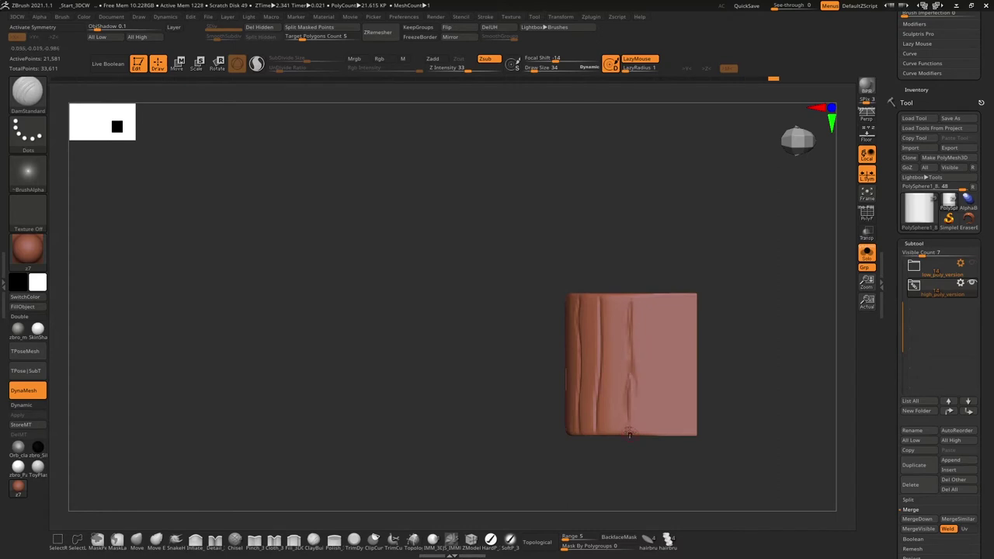
pyautogui.moveTo(630, 435); pyautogui.dragTo(609, 305, button='right')
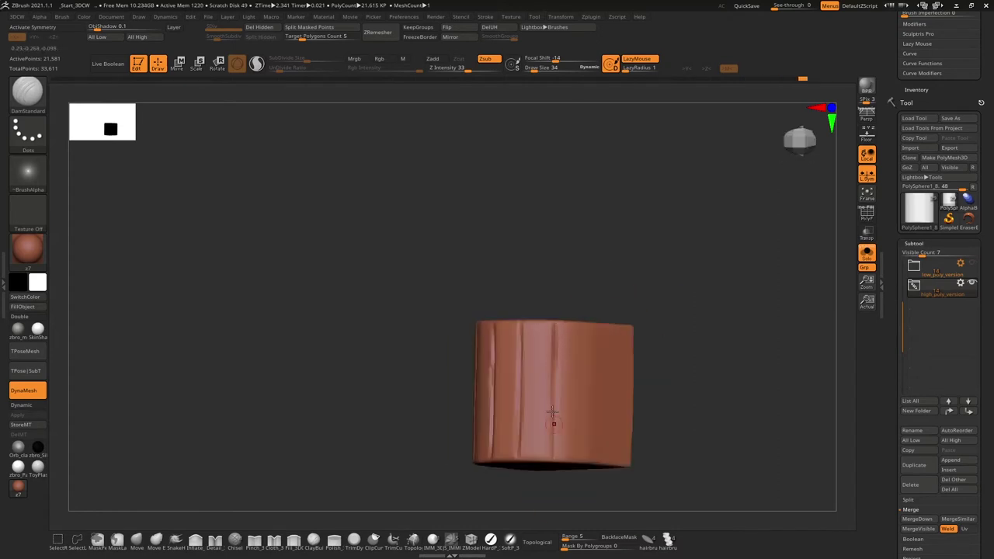
pyautogui.moveTo(582, 470); pyautogui.dragTo(574, 429)
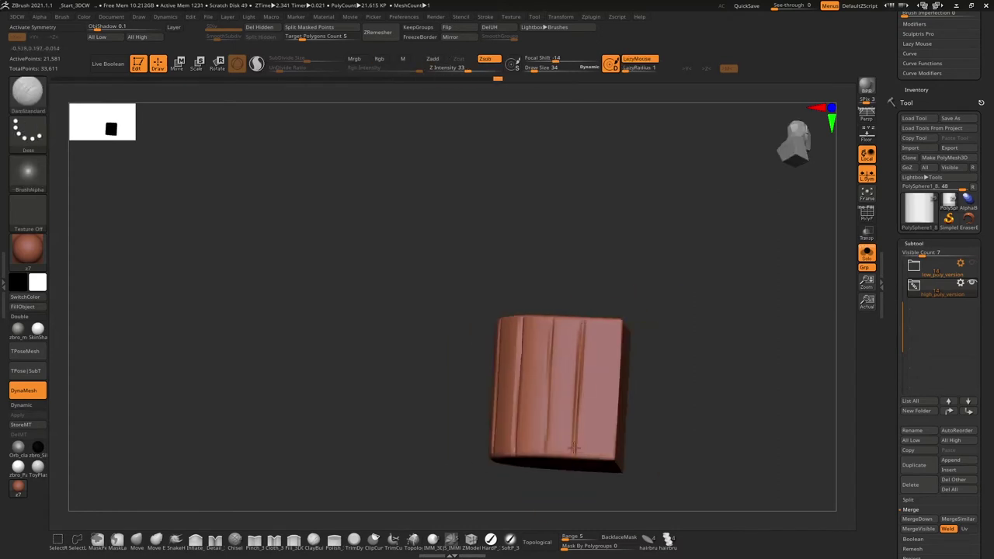
pyautogui.moveTo(577, 409)
pyautogui.mouseDown()
pyautogui.moveTo(618, 443)
pyautogui.moveTo(588, 352)
pyautogui.mouseUp()
pyautogui.moveTo(552, 384)
pyautogui.mouseDown(button='right')
pyautogui.moveTo(581, 386)
pyautogui.moveTo(541, 426)
pyautogui.moveTo(514, 429)
pyautogui.moveTo(648, 360)
pyautogui.moveTo(572, 411)
pyautogui.moveTo(607, 325)
pyautogui.moveTo(560, 318)
pyautogui.moveTo(459, 275)
pyautogui.moveTo(451, 311)
pyautogui.moveTo(395, 345)
pyautogui.moveTo(366, 309)
pyautogui.mouseUp(button='right')
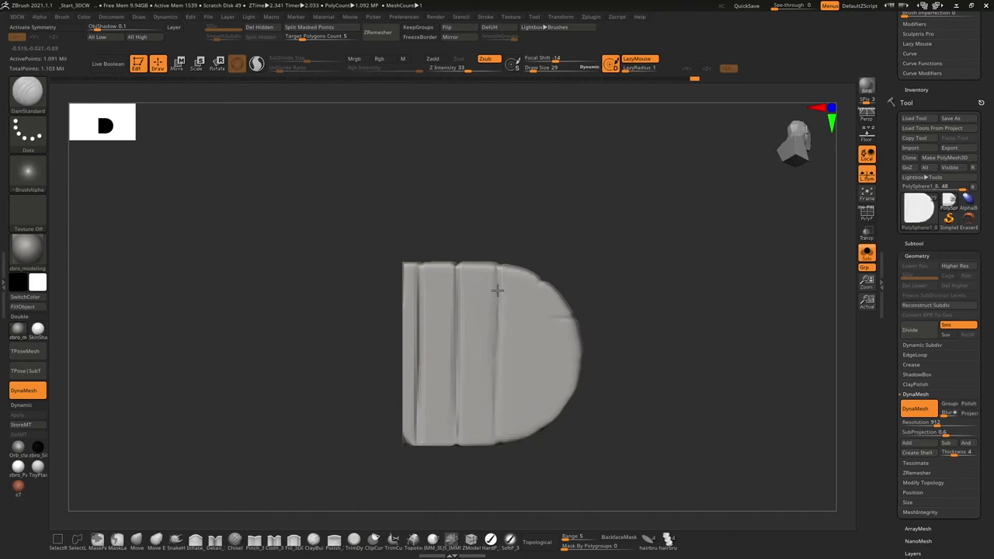
pyautogui.keyDown('alt'); pyautogui.moveTo(488, 398); pyautogui.dragTo(481, 457, button='right'); pyautogui.keyUp('alt')
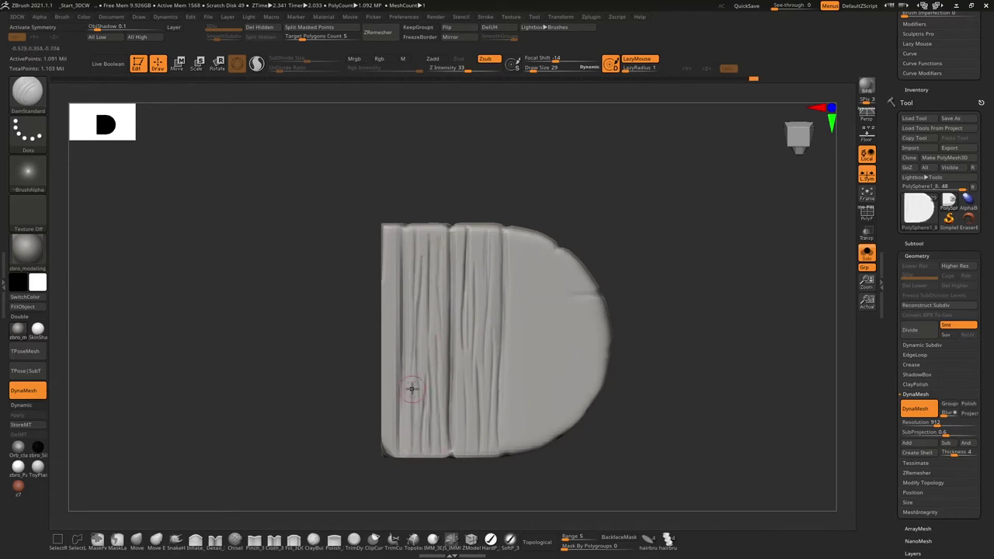
pyautogui.moveTo(384, 380); pyautogui.dragTo(480, 234, button='right')
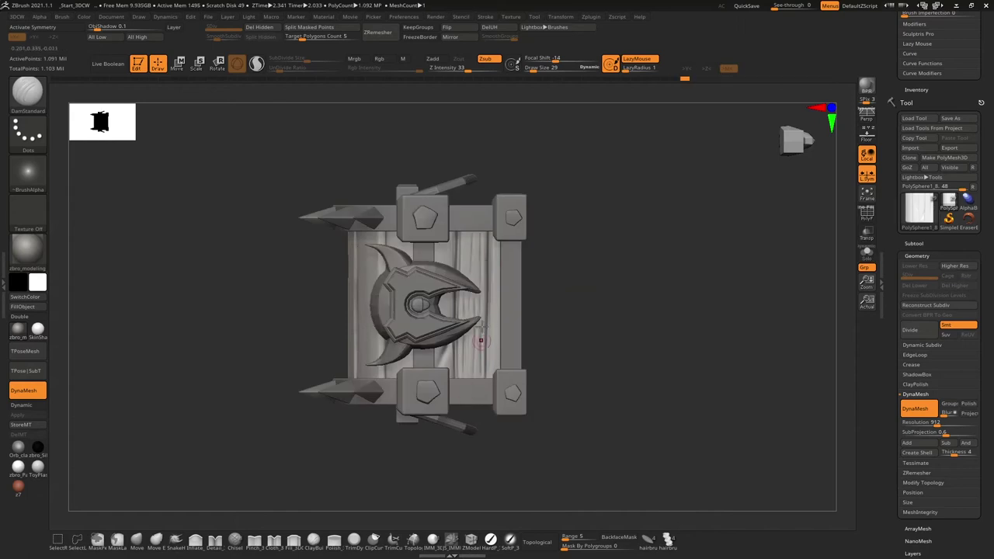
pyautogui.hotkey('ctrl', 'shift', 't')
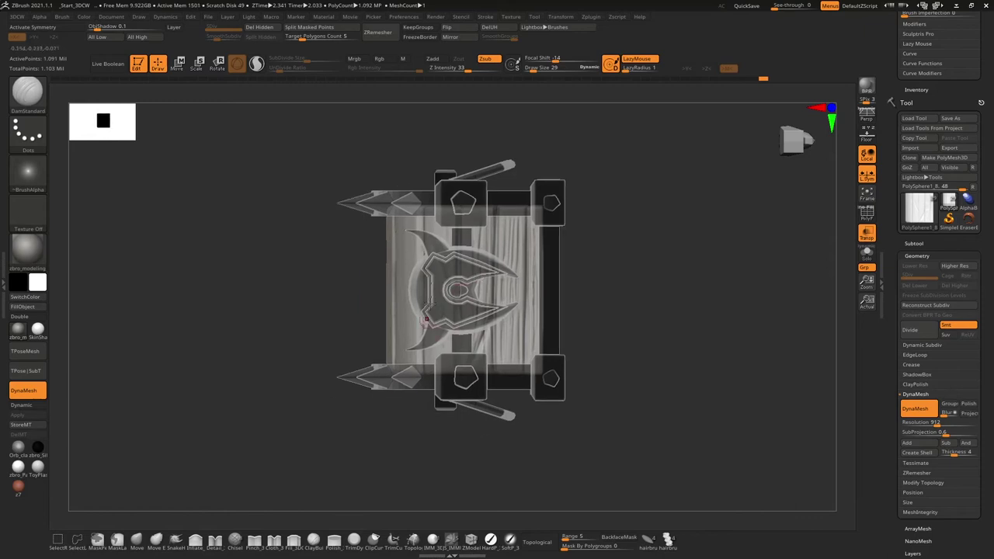
pyautogui.moveTo(441, 324); pyautogui.dragTo(433, 299, button='right')
pyautogui.moveTo(398, 362)
pyautogui.mouseDown(button='right')
pyautogui.moveTo(382, 262)
pyautogui.moveTo(378, 369)
pyautogui.mouseUp(button='right')
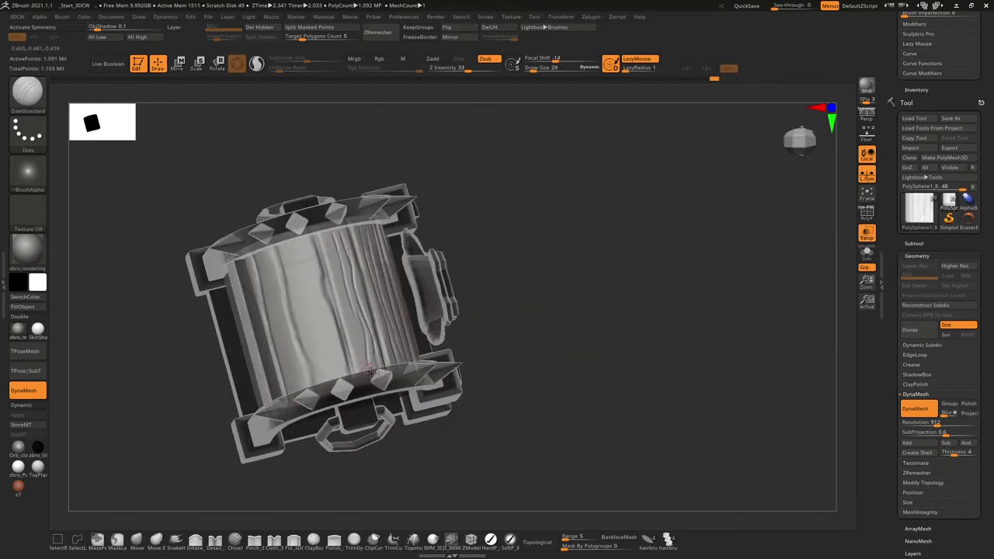
pyautogui.moveTo(302, 276)
pyautogui.mouseDown(button='right')
pyautogui.moveTo(295, 311)
pyautogui.moveTo(399, 240)
pyautogui.moveTo(351, 296)
pyautogui.moveTo(364, 185)
pyautogui.mouseUp(button='right')
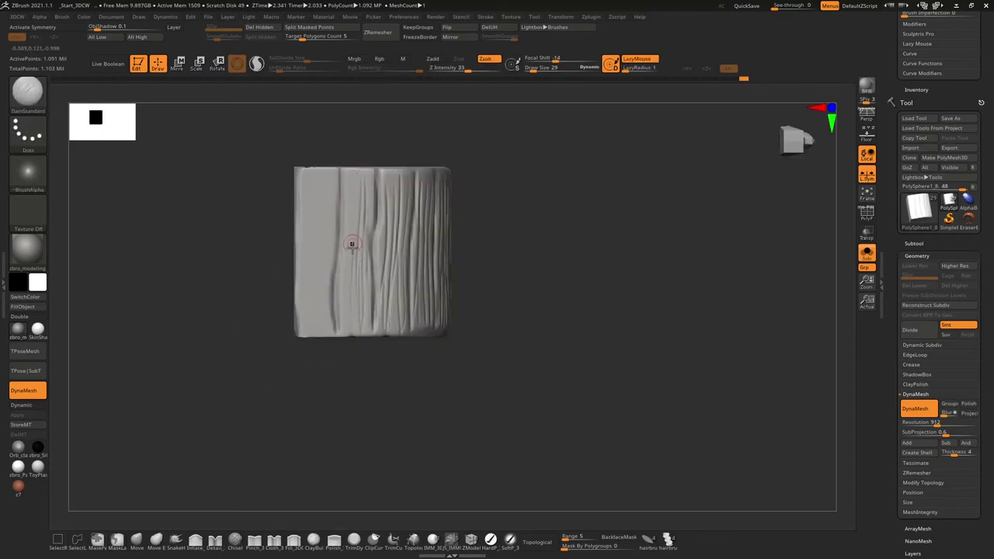
pyautogui.moveTo(314, 193)
pyautogui.mouseDown(button='right')
pyautogui.moveTo(562, 329)
pyautogui.moveTo(527, 211)
pyautogui.mouseUp(button='right')
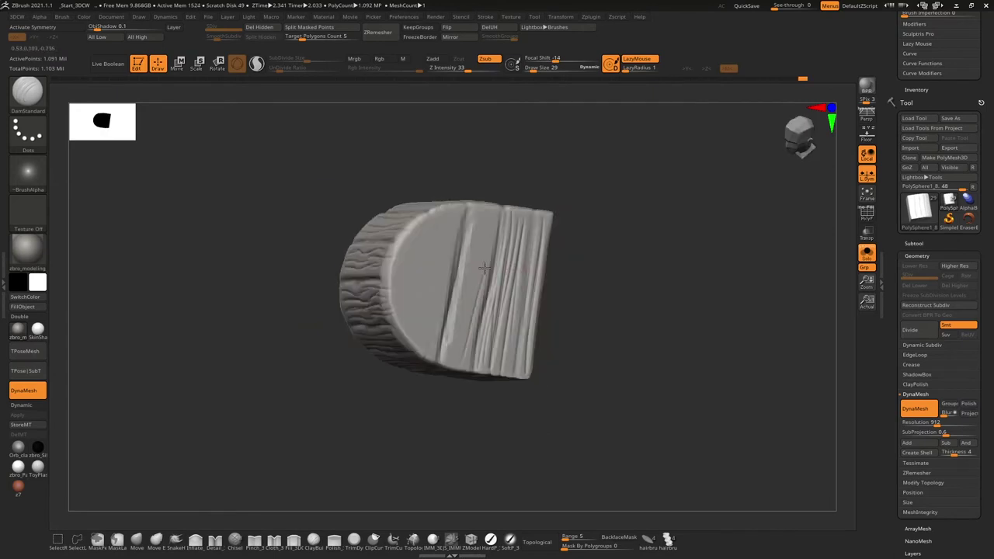
pyautogui.moveTo(496, 327)
pyautogui.mouseDown(button='right')
pyautogui.moveTo(551, 270)
pyautogui.moveTo(429, 237)
pyautogui.mouseUp(button='right')
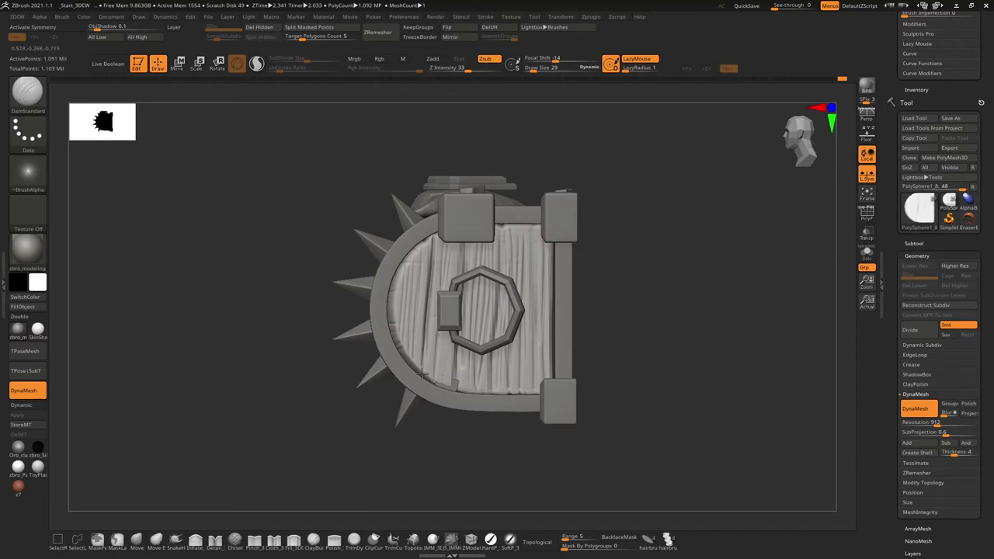
# Step: Make the chest see-through and select the pentagon bolts subtool
pyautogui.hotkey('ctrl', 'shift', 't')
pyautogui.keyDown('shift'); pyautogui.moveTo(470, 286); pyautogui.dragTo(459, 272, button='right'); pyautogui.keyUp('shift')
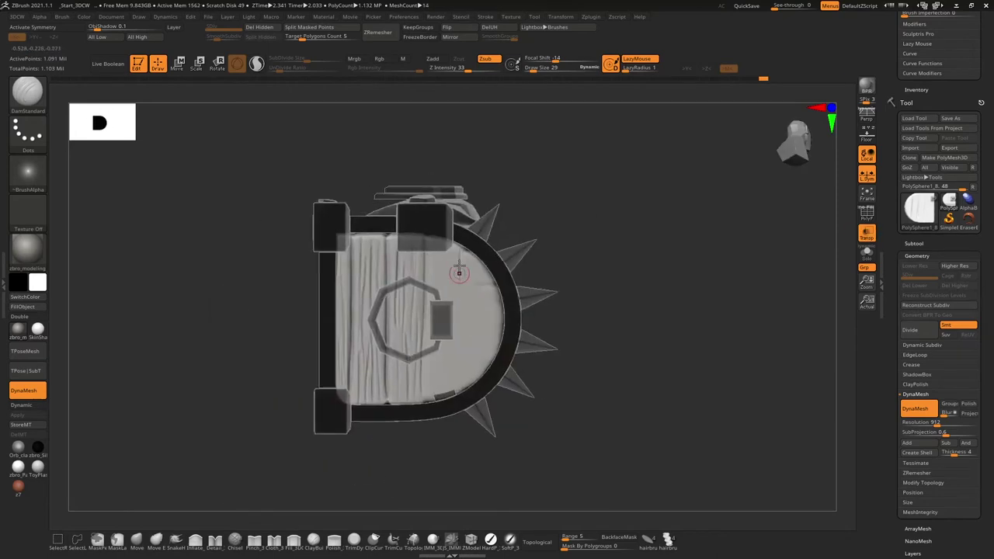
pyautogui.keyDown('alt'); pyautogui.click(473, 336); pyautogui.keyUp('alt')
pyautogui.moveTo(586, 295)
pyautogui.keyDown('shift'); pyautogui.mouseDown(button='right')
pyautogui.moveTo(620, 257)
pyautogui.moveTo(455, 289)
pyautogui.mouseUp(button='right'); pyautogui.keyUp('shift')
# Step: Solo the bolts, trim them with TrimDynamic and DynaMesh them at resolution 944
pyautogui.press('b')
pyautogui.press('t')
pyautogui.press('d')
pyautogui.hotkey('ctrl', 'shift', 's')
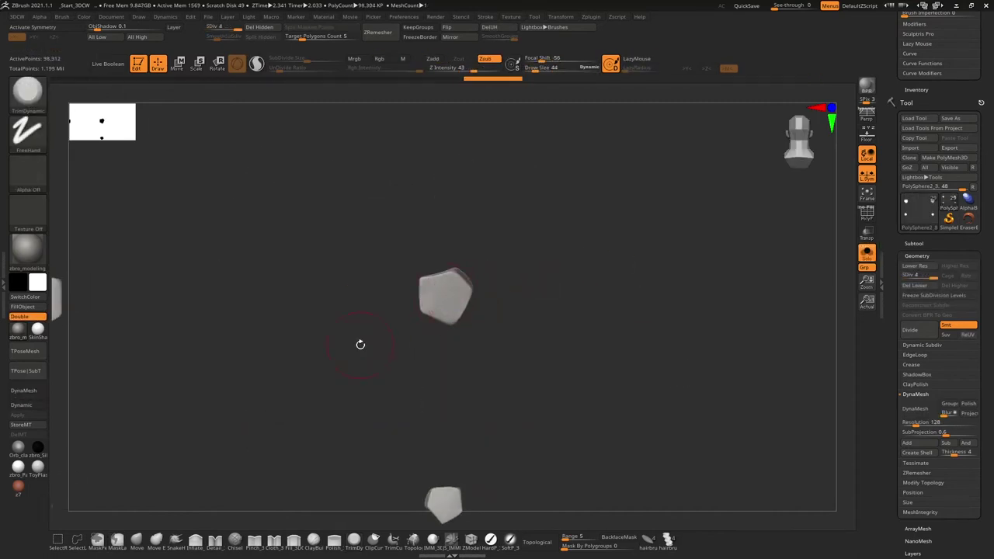
pyautogui.click(24, 390)
pyautogui.moveTo(311, 349)
pyautogui.mouseDown()
pyautogui.moveTo(436, 264)
pyautogui.moveTo(358, 319)
pyautogui.moveTo(415, 407)
pyautogui.moveTo(394, 406)
pyautogui.moveTo(462, 390)
pyautogui.mouseUp()
pyautogui.hotkey('ctrl', 'shift', 's')
# Step: Roughen the bolt edges with DamStandard, then select the corner block subtool
pyautogui.press('b')
pyautogui.press('d')
pyautogui.press('s')
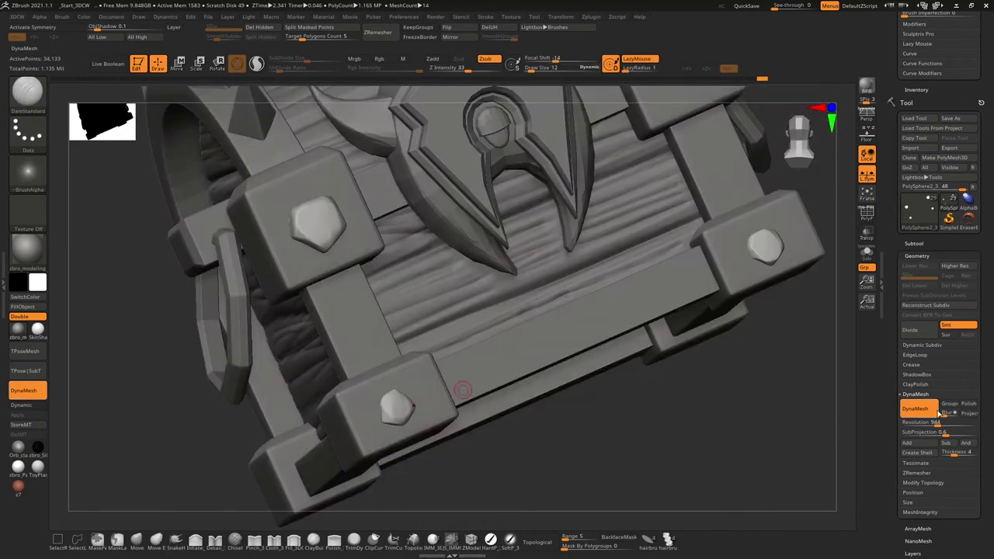
pyautogui.keyDown('ctrl'); pyautogui.keyDown('shift'); pyautogui.click(402, 404); pyautogui.keyUp('shift'); pyautogui.keyUp('ctrl')
pyautogui.keyDown('ctrl'); pyautogui.keyDown('shift'); pyautogui.click(404, 402); pyautogui.keyUp('shift'); pyautogui.keyUp('ctrl')
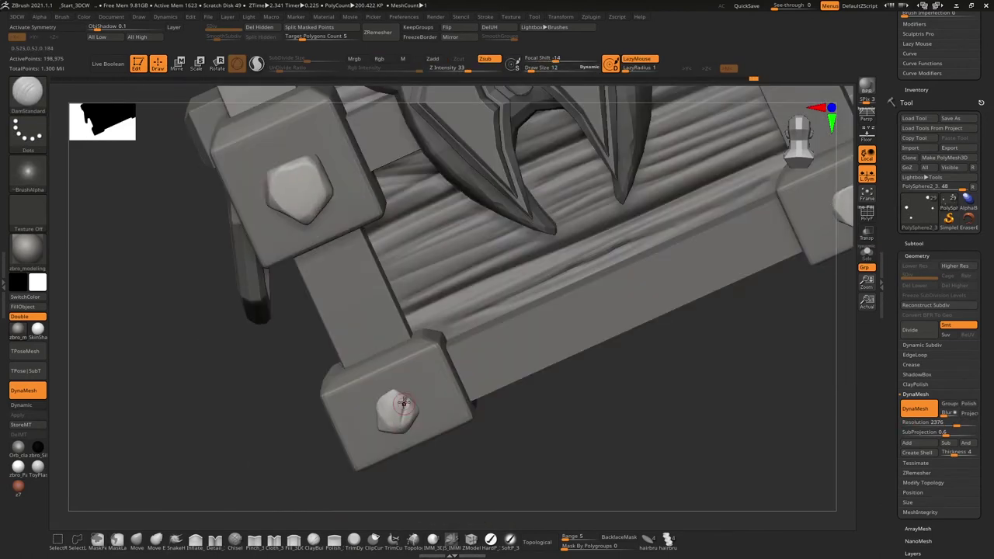
pyautogui.moveTo(400, 302)
pyautogui.mouseDown(button='right')
pyautogui.moveTo(300, 206)
pyautogui.moveTo(439, 427)
pyautogui.mouseUp(button='right')
pyautogui.press('f')
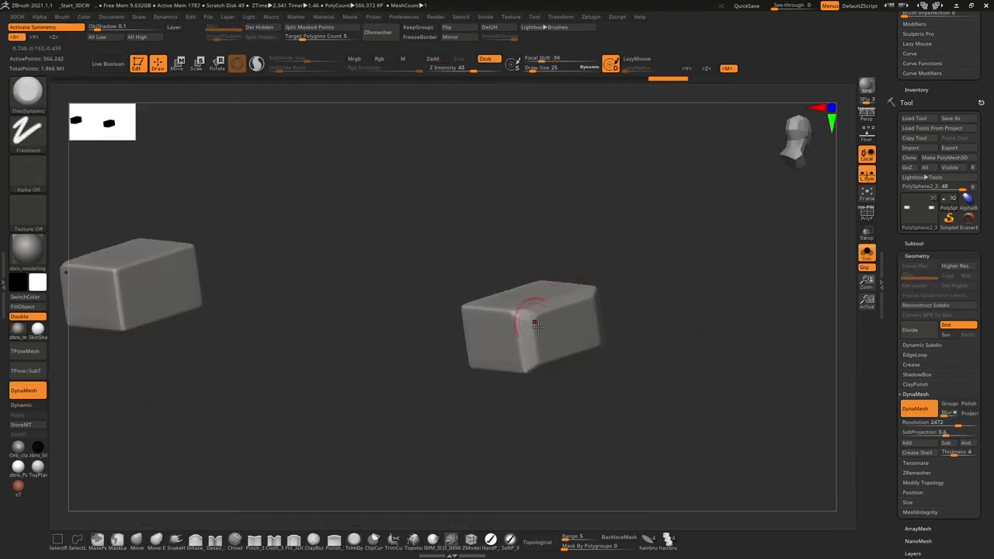
# Step: Load Orb_Rock_Decals from Lightbox's Orb brushes and stamp rock decals onto the cube block
pyautogui.moveTo(534, 325)
pyautogui.mouseDown(button='right')
pyautogui.moveTo(629, 355)
pyautogui.moveTo(527, 313)
pyautogui.moveTo(518, 365)
pyautogui.mouseUp(button='right')
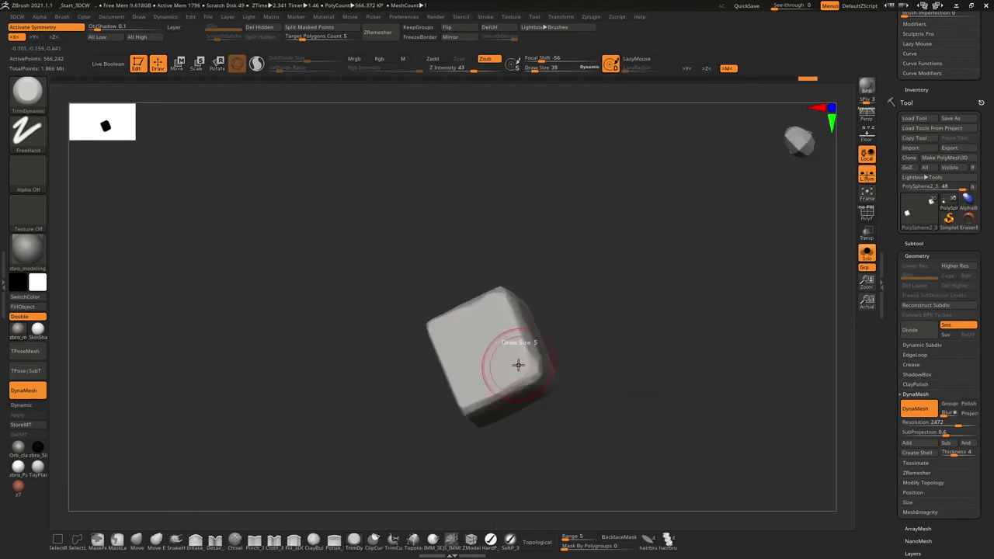
pyautogui.click(544, 27)
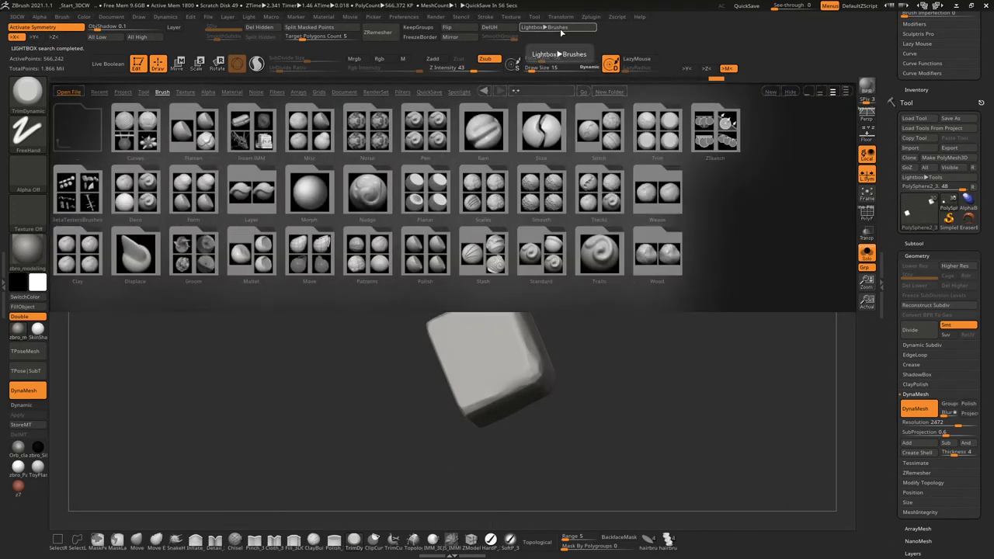
pyautogui.doubleClick(96, 128)
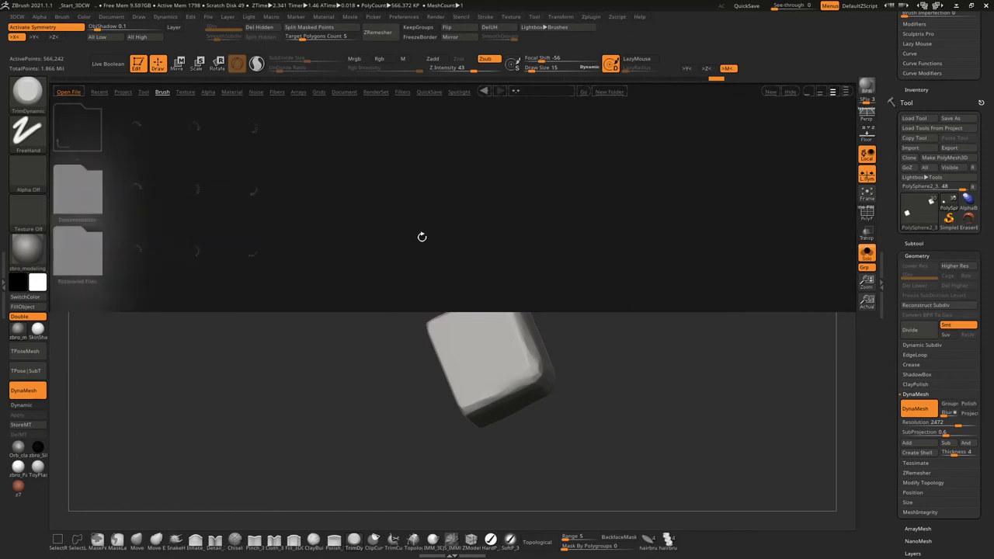
pyautogui.doubleClick(479, 140)
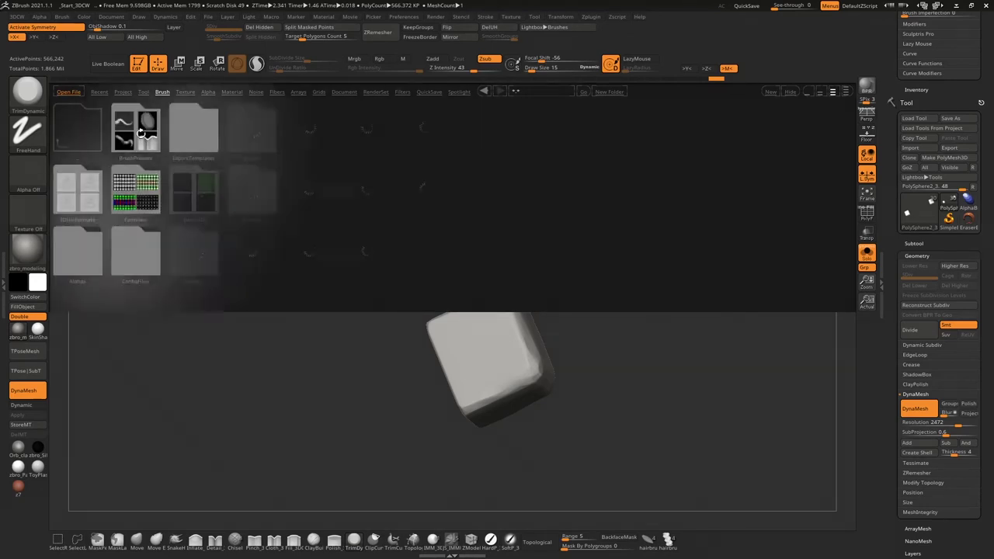
pyautogui.doubleClick(673, 264)
pyautogui.press(',')
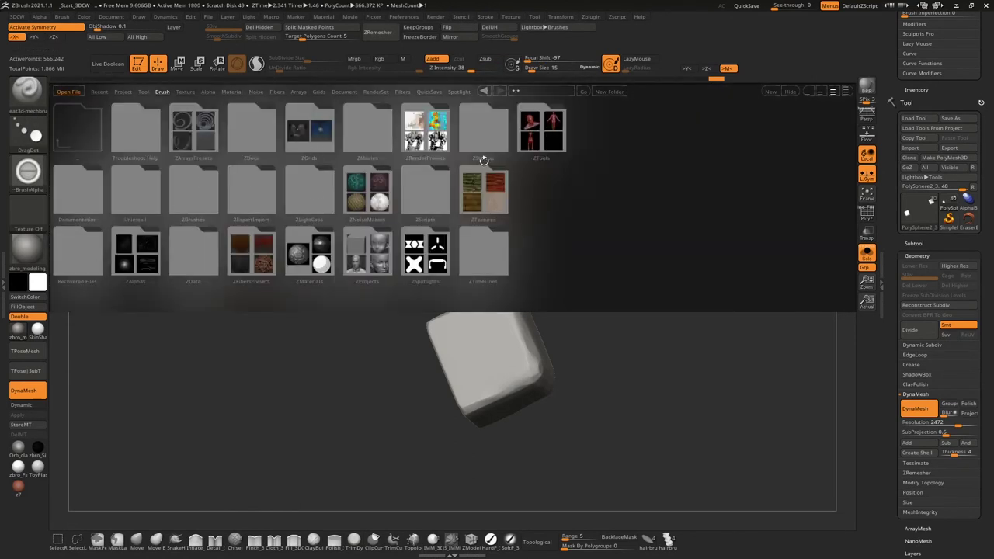
pyautogui.doubleClick(202, 201)
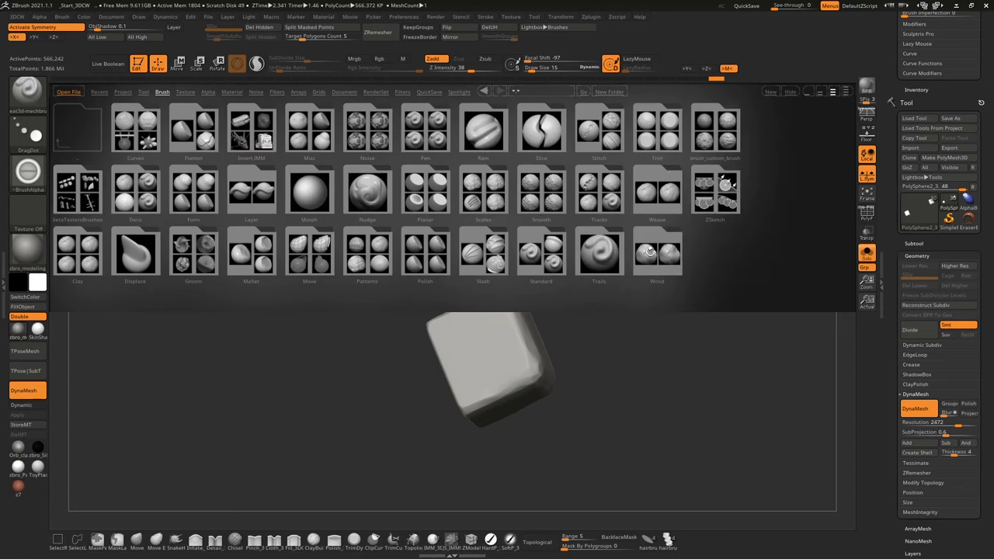
pyautogui.doubleClick(78, 256)
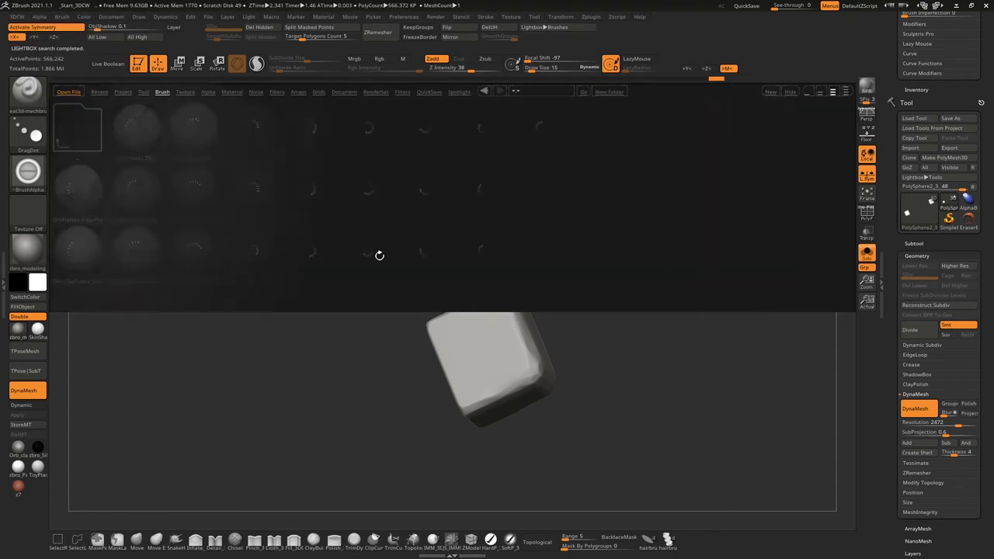
pyautogui.doubleClick(322, 189)
pyautogui.moveTo(528, 355)
pyautogui.mouseDown()
pyautogui.moveTo(562, 362)
pyautogui.moveTo(661, 238)
pyautogui.moveTo(512, 288)
pyautogui.moveTo(589, 386)
pyautogui.moveTo(624, 329)
pyautogui.moveTo(633, 346)
pyautogui.moveTo(590, 326)
pyautogui.moveTo(551, 364)
pyautogui.mouseUp()
# Step: Switch to the TrimDynamic brush for the octagonal ring handle
pyautogui.press('b')
pyautogui.press('t')
pyautogui.press('d')
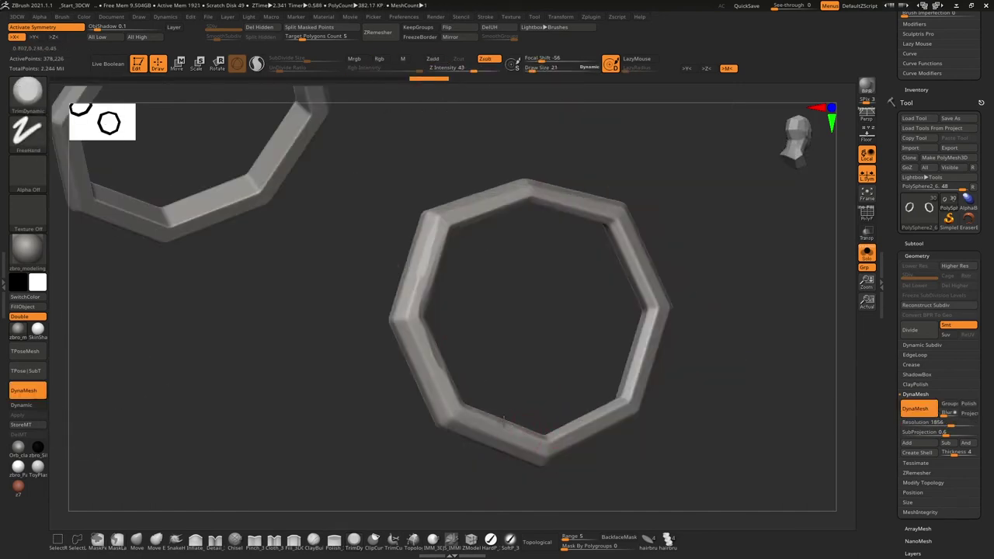
# Step: Enlarge and move the octagonal ring onto the chest door below its mounting block
pyautogui.moveTo(654, 386)
pyautogui.mouseDown()
pyautogui.moveTo(464, 485)
pyautogui.moveTo(574, 387)
pyautogui.moveTo(420, 200)
pyautogui.mouseUp()
pyautogui.moveTo(491, 161)
pyautogui.mouseDown()
pyautogui.moveTo(614, 247)
pyautogui.moveTo(567, 169)
pyautogui.moveTo(528, 178)
pyautogui.moveTo(488, 215)
pyautogui.moveTo(442, 298)
pyautogui.mouseUp()
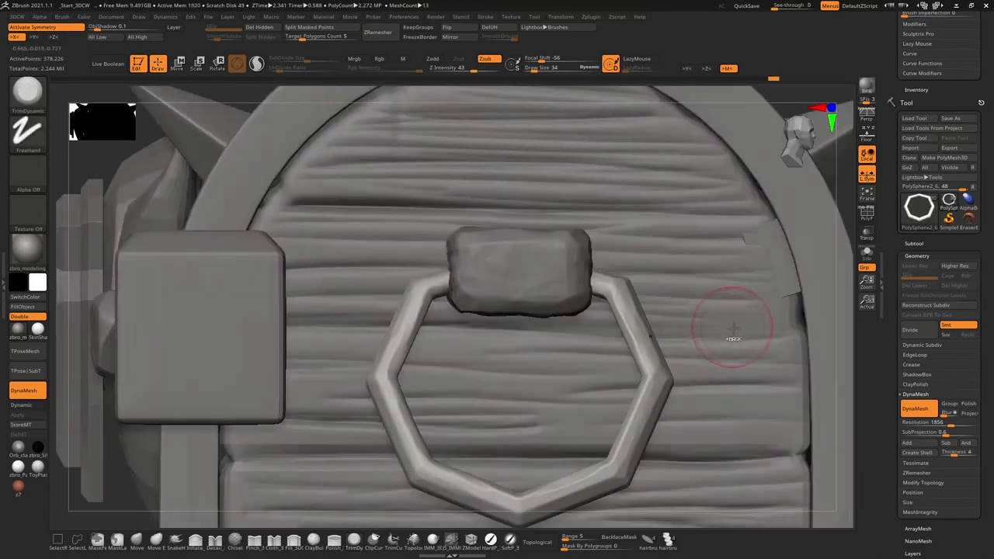
pyautogui.moveTo(753, 270); pyautogui.dragTo(653, 270)
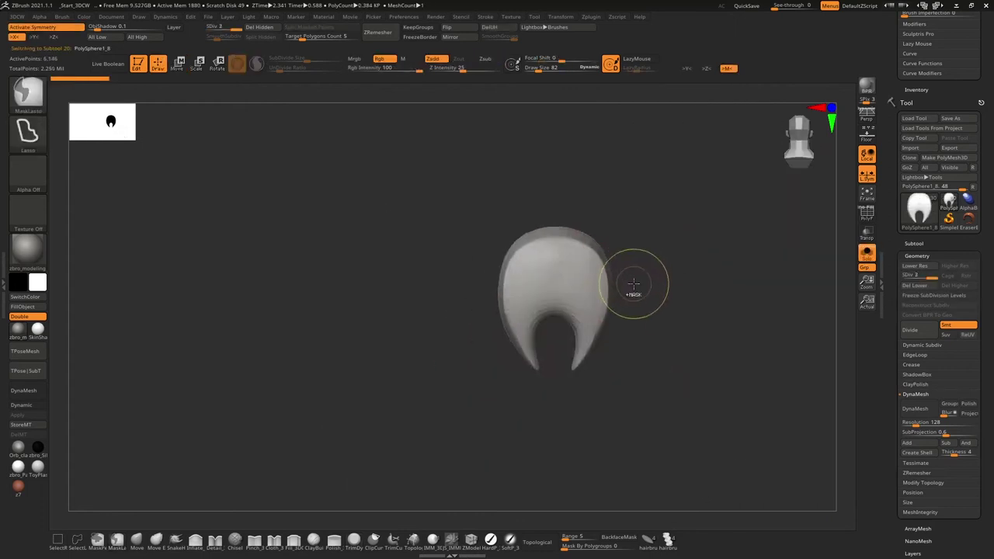
# Step: Isolate the crescent horn piece in Solo from a near-front angle
pyautogui.moveTo(480, 324); pyautogui.dragTo(539, 282)
pyautogui.moveTo(634, 313)
pyautogui.mouseDown()
pyautogui.moveTo(538, 335)
pyautogui.moveTo(546, 314)
pyautogui.moveTo(522, 436)
pyautogui.mouseUp()
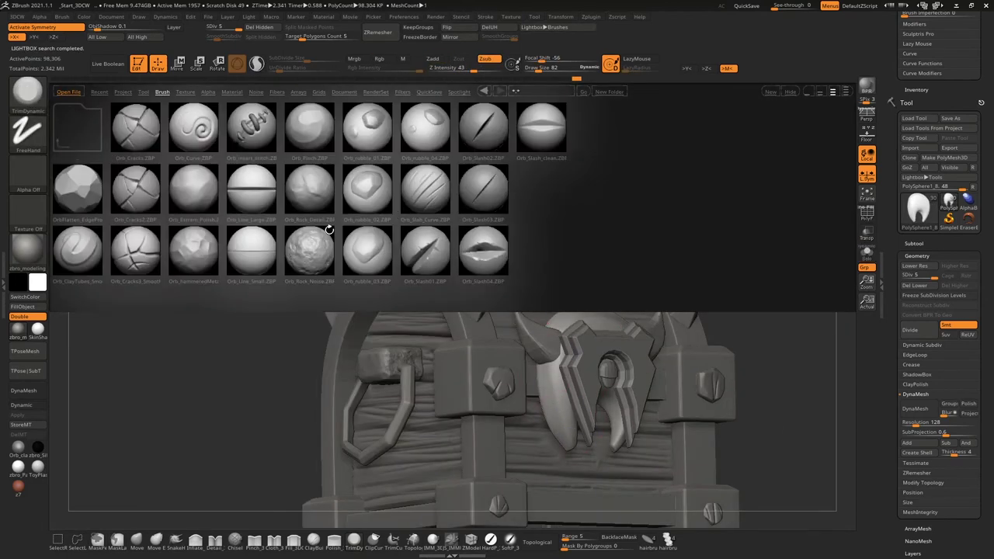
pyautogui.moveTo(600, 395); pyautogui.dragTo(702, 260)
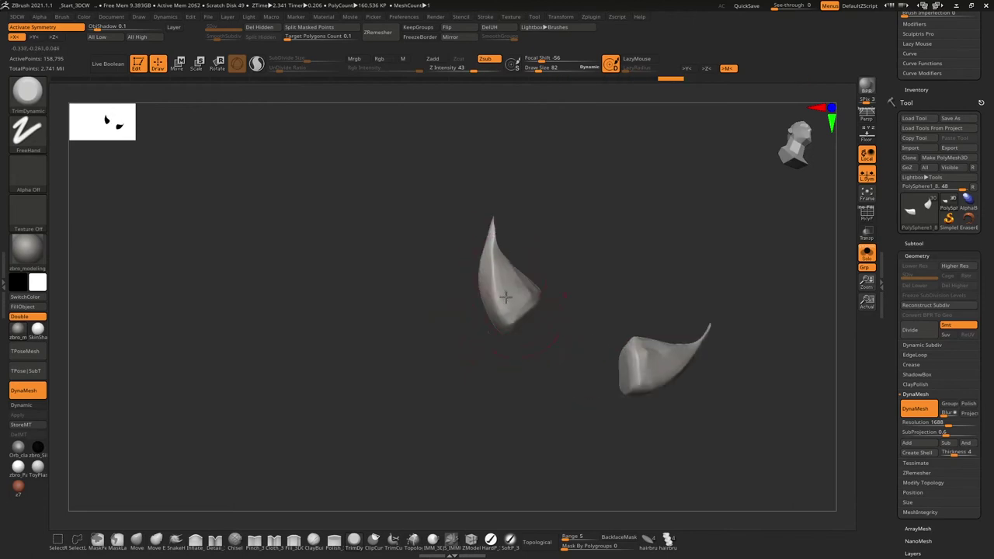
# Step: Trim off the bottom edges of the crescent horns with a masking trim brush
pyautogui.moveTo(547, 212); pyautogui.dragTo(535, 245)
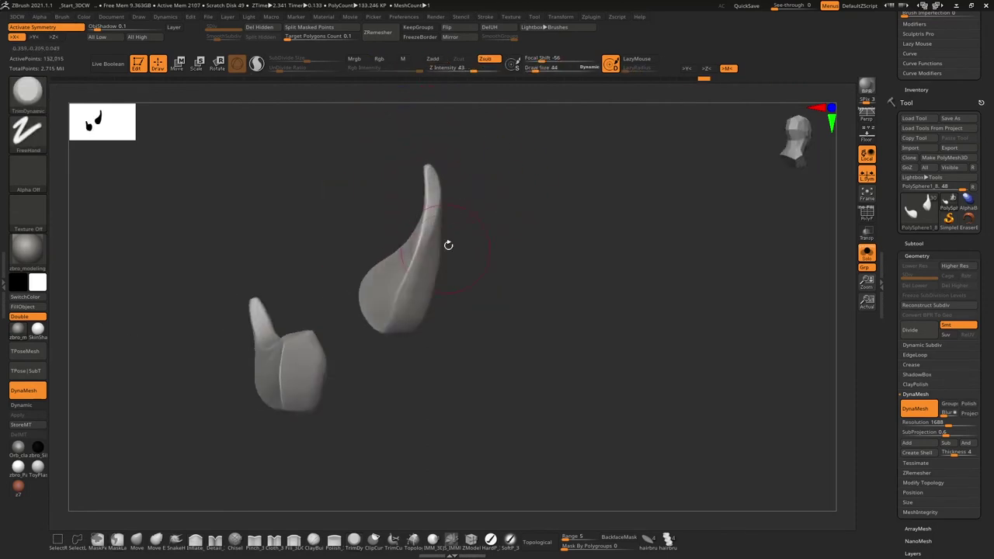
pyautogui.press('ctrl')
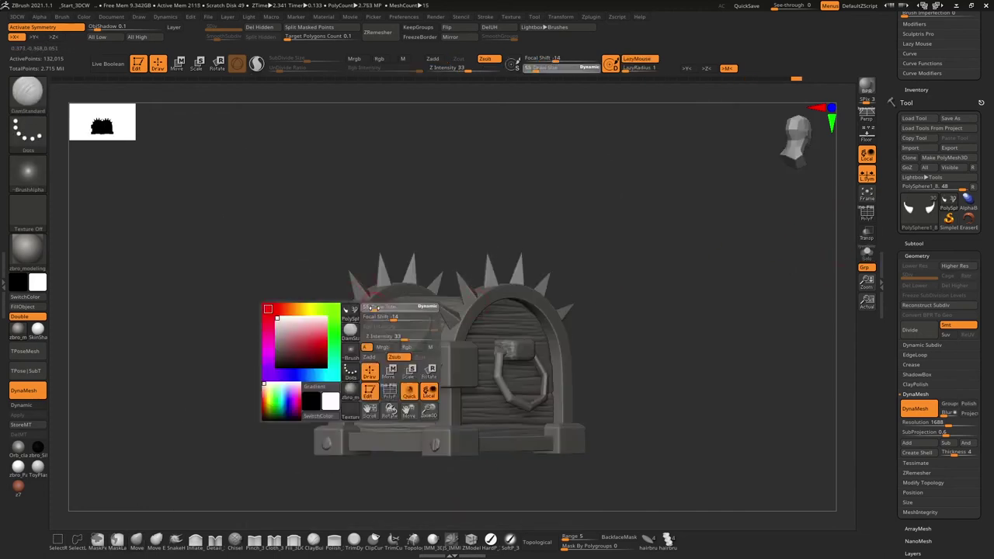
pyautogui.keyDown('ctrl'); pyautogui.keyDown('shift'); pyautogui.moveTo(470, 346); pyautogui.dragTo(483, 360); pyautogui.keyUp('shift'); pyautogui.keyUp('ctrl')
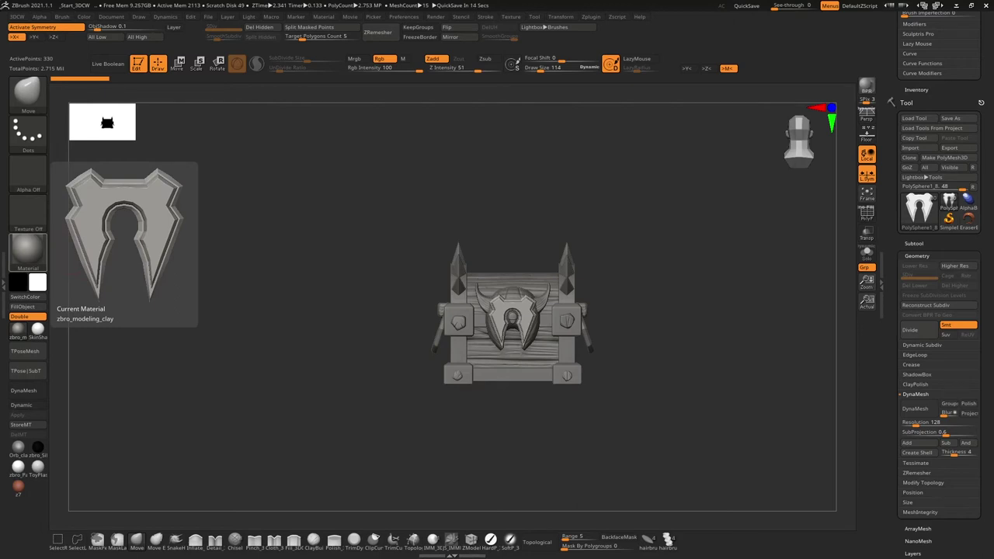
# Step: Pinch and smooth grooves into the soloed keyhole capsule, then show the whole chest
pyautogui.keyDown('alt'); pyautogui.click(503, 315); pyautogui.keyUp('alt')
pyautogui.press('f')
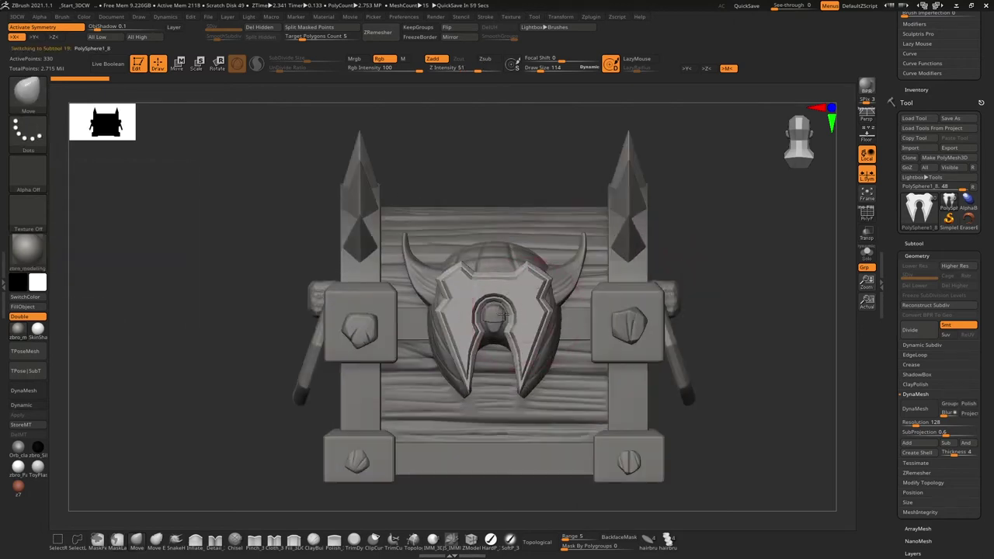
pyautogui.click(23, 390)
pyautogui.click(866, 253)
pyautogui.press('space')
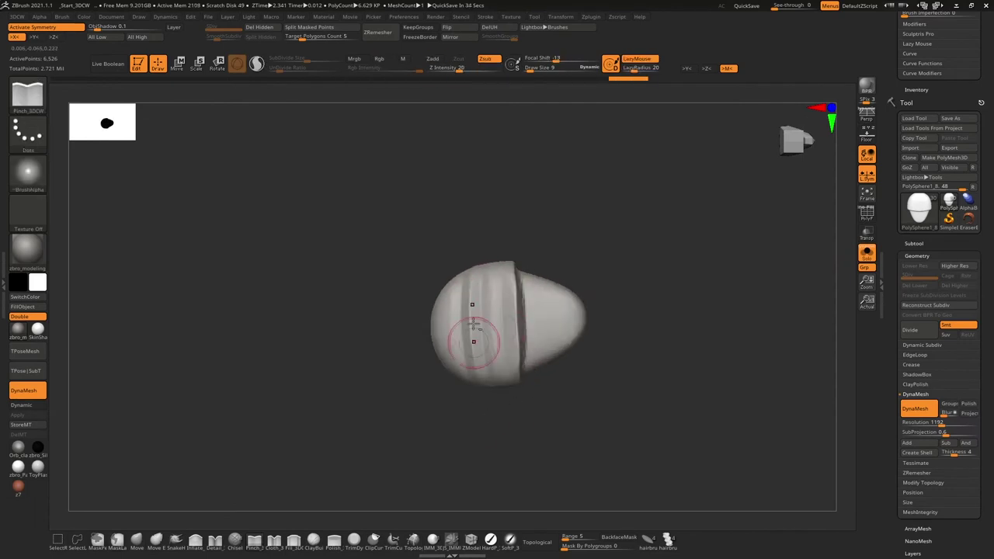
pyautogui.moveTo(474, 326); pyautogui.dragTo(537, 409)
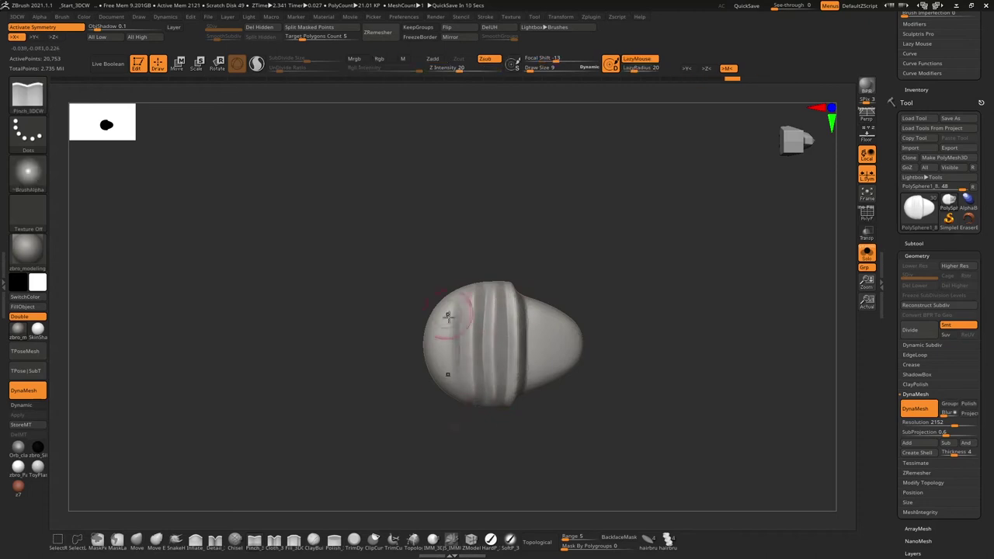
pyautogui.moveTo(448, 314); pyautogui.dragTo(636, 314)
pyautogui.press('shift')
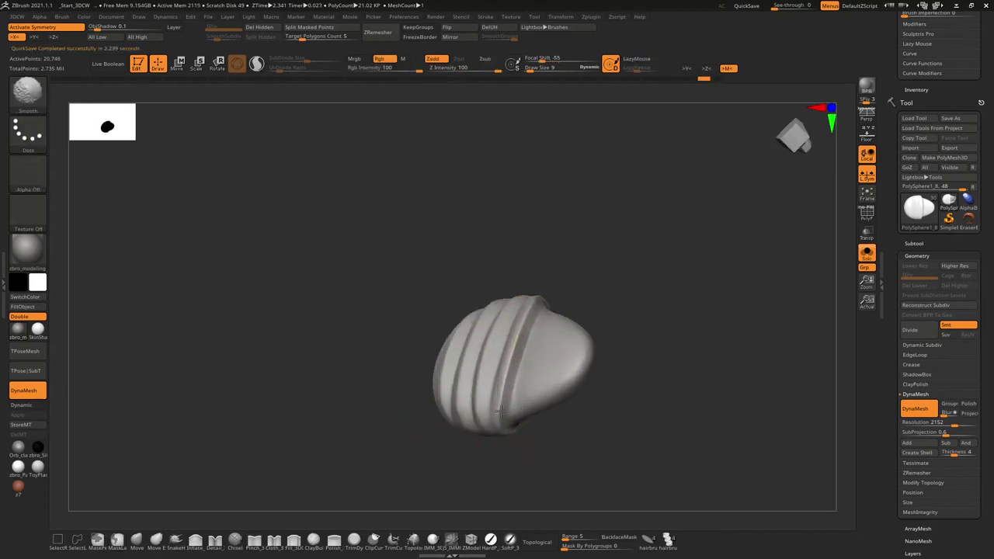
pyautogui.moveTo(515, 424); pyautogui.dragTo(523, 308)
pyautogui.press('f')
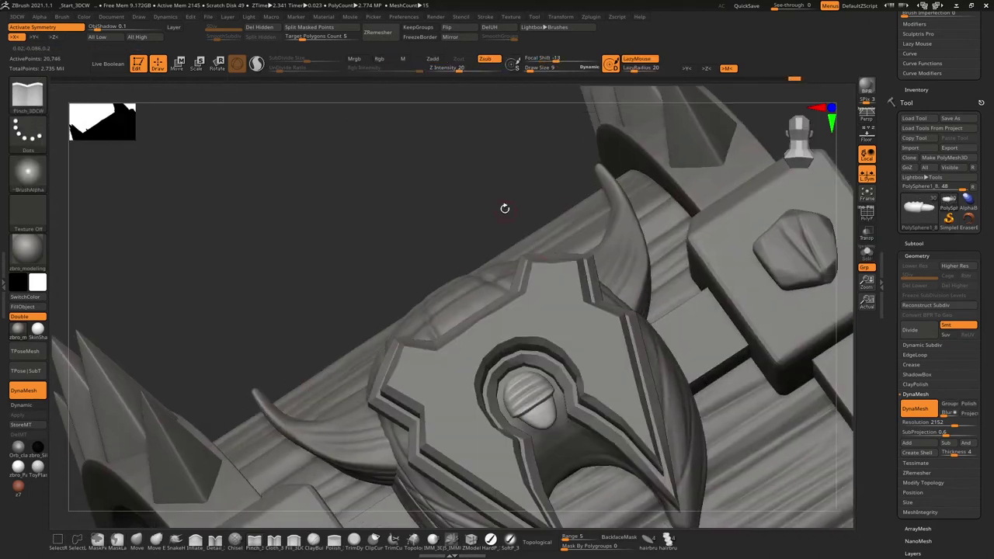
# Step: Isolate and frame the shield, then switch to the TrimDynamic brush
pyautogui.press('space')
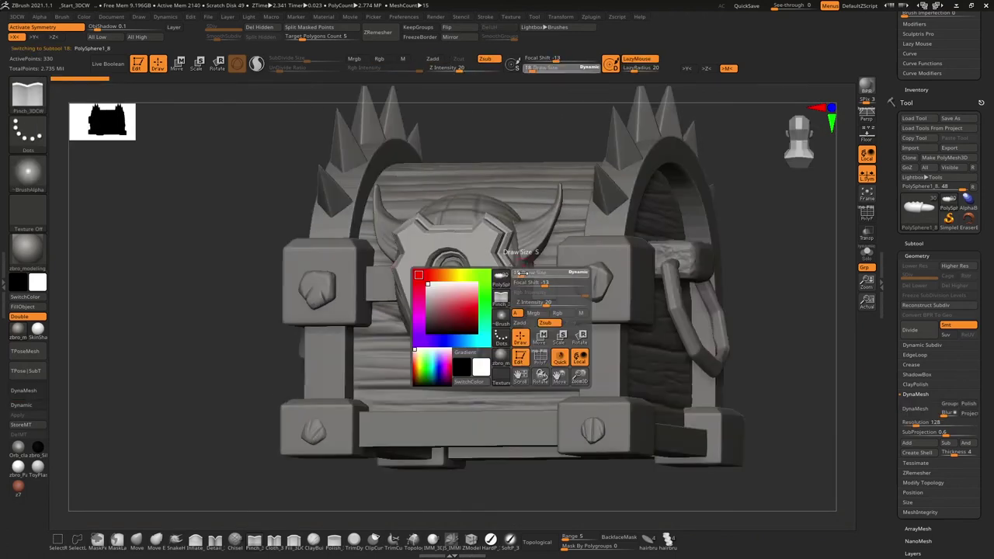
pyautogui.click(916, 409)
pyautogui.press('f')
pyautogui.moveTo(332, 351)
pyautogui.keyDown('shift'); pyautogui.mouseDown(button='right')
pyautogui.moveTo(311, 327)
pyautogui.moveTo(510, 389)
pyautogui.moveTo(511, 426)
pyautogui.moveTo(671, 313)
pyautogui.mouseUp(button='right'); pyautogui.keyUp('shift')
pyautogui.press('b')
pyautogui.press('t')
pyautogui.press('d')
# Step: Trim crisp bevels on the shield with a size 12 TrimDynamic brush
pyautogui.press('space')
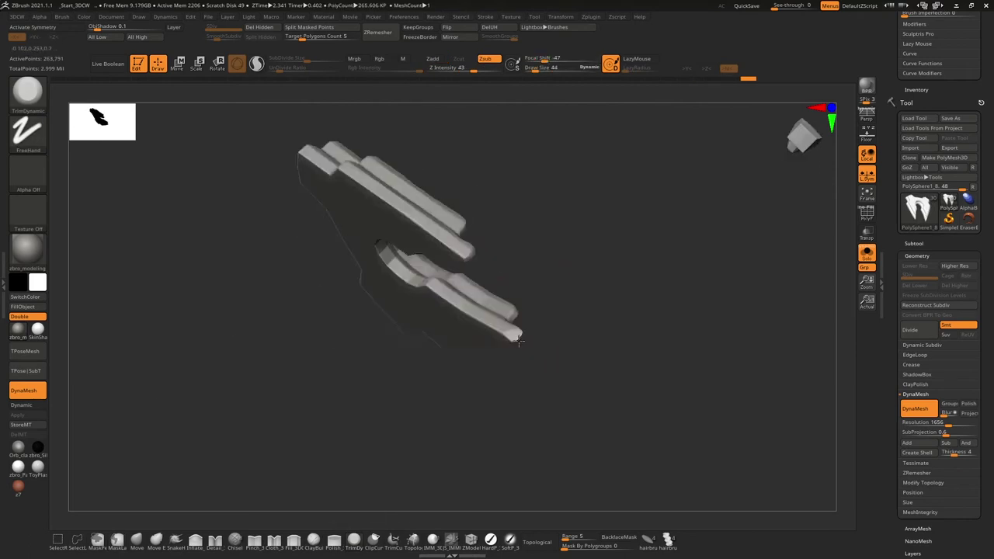
pyautogui.moveTo(651, 386)
pyautogui.keyDown('shift'); pyautogui.mouseDown(button='right')
pyautogui.moveTo(692, 342)
pyautogui.moveTo(422, 351)
pyautogui.mouseUp(button='right'); pyautogui.keyUp('shift')
pyautogui.moveTo(433, 191); pyautogui.dragTo(485, 214, button='right')
pyautogui.moveTo(555, 271); pyautogui.dragTo(571, 330, button='right')
pyautogui.moveTo(589, 260); pyautogui.dragTo(782, 344, button='right')
pyautogui.moveTo(674, 235)
pyautogui.mouseDown(button='right')
pyautogui.moveTo(775, 414)
pyautogui.moveTo(498, 248)
pyautogui.moveTo(610, 243)
pyautogui.moveTo(564, 373)
pyautogui.moveTo(639, 343)
pyautogui.mouseUp(button='right')
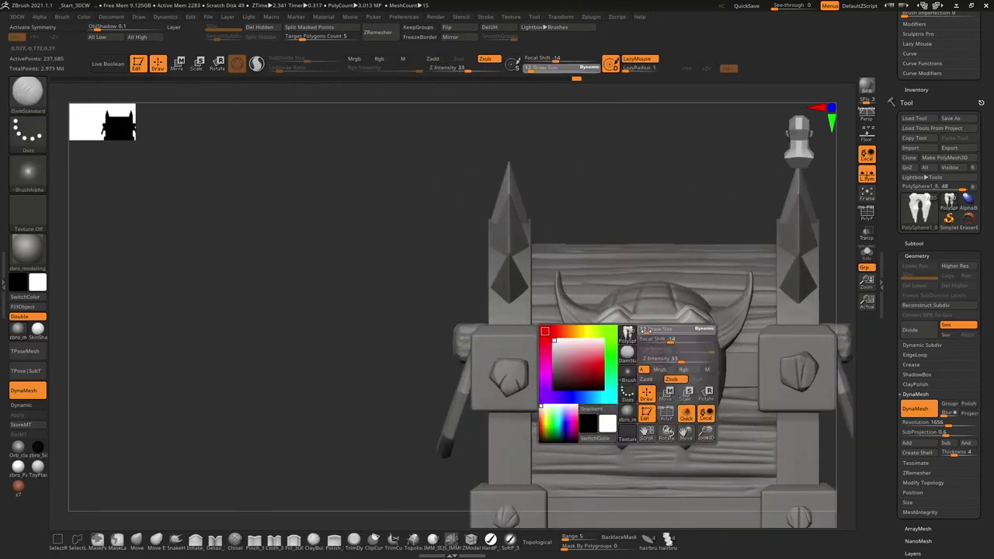
pyautogui.moveTo(644, 331); pyautogui.dragTo(655, 336)
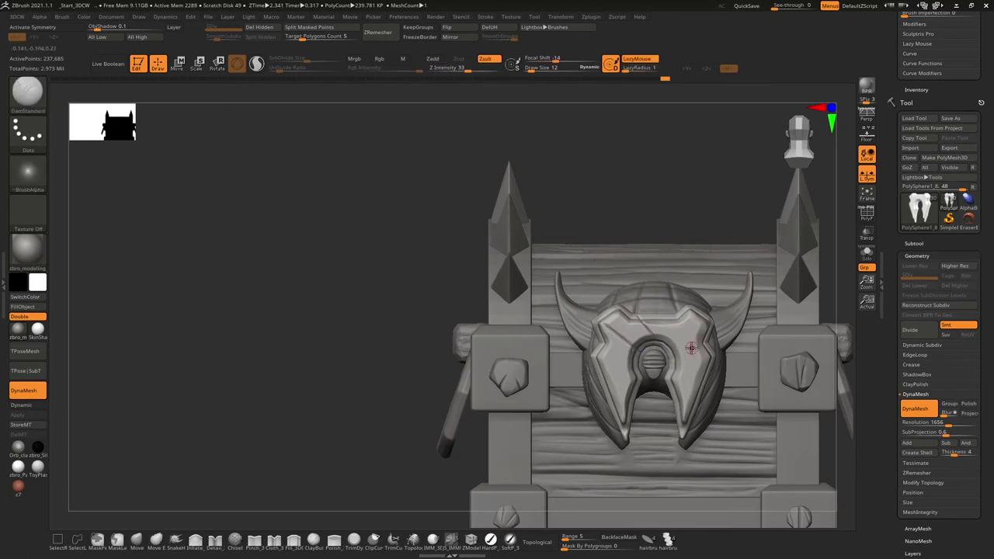
# Step: Review the full chest and open the ZColor tool from Zplugin
pyautogui.moveTo(691, 349); pyautogui.dragTo(685, 357, button='right')
pyautogui.hotkey('ctrl', 'shift', 's')
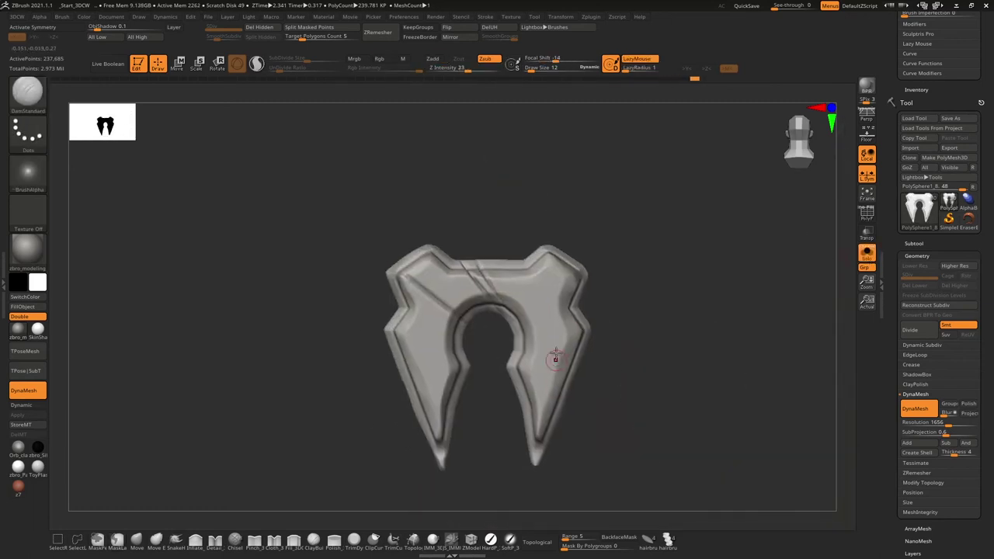
pyautogui.moveTo(528, 386); pyautogui.dragTo(590, 365)
pyautogui.hotkey('ctrl', 'shift', 's')
pyautogui.moveTo(699, 342)
pyautogui.mouseDown()
pyautogui.moveTo(754, 333)
pyautogui.moveTo(599, 351)
pyautogui.moveTo(622, 333)
pyautogui.moveTo(515, 318)
pyautogui.mouseUp()
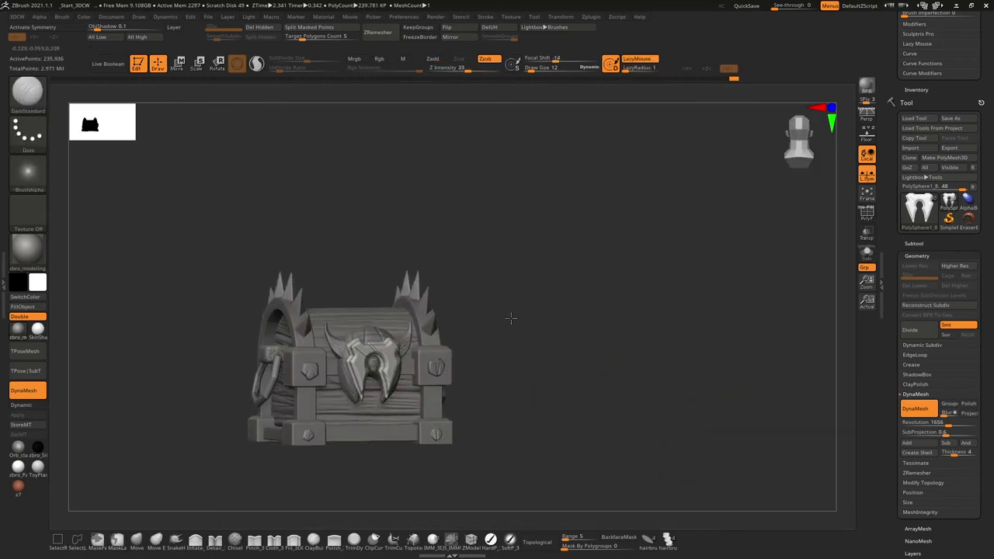
pyautogui.click(591, 17)
pyautogui.click(611, 258)
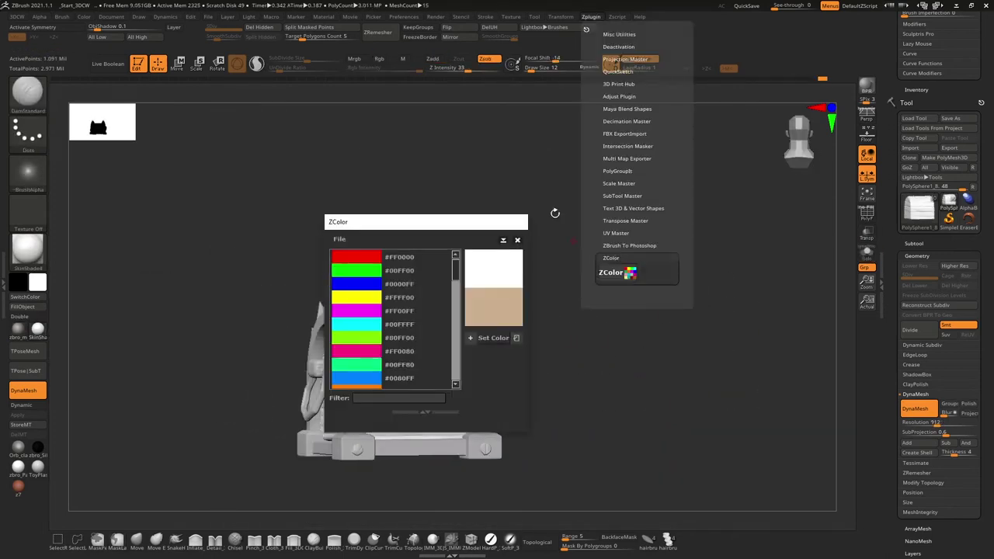
# Step: Colour the chest wood orange with ZColor and snapshot two small chest copies beside it
pyautogui.click(618, 272)
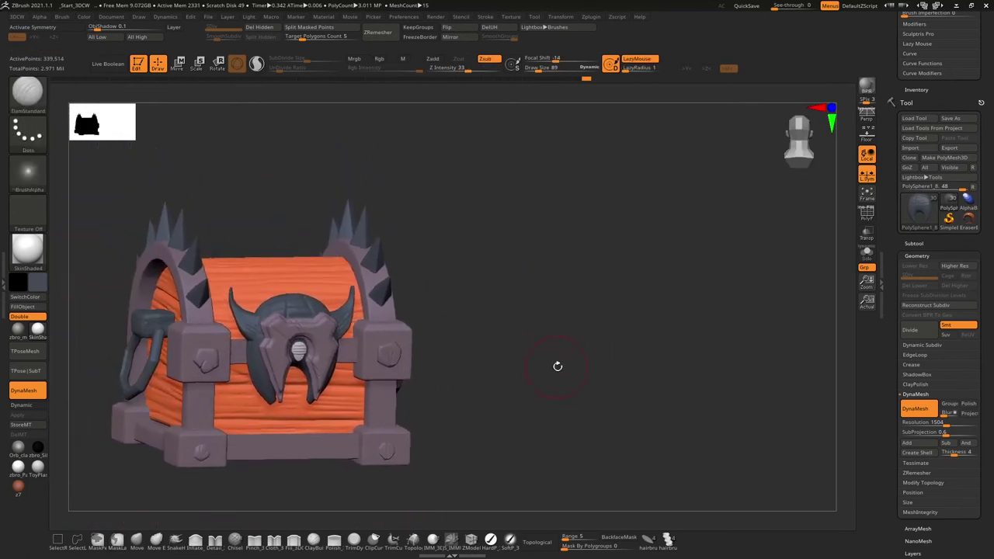
pyautogui.moveTo(576, 365); pyautogui.dragTo(807, 425)
pyautogui.moveTo(741, 437); pyautogui.dragTo(830, 458)
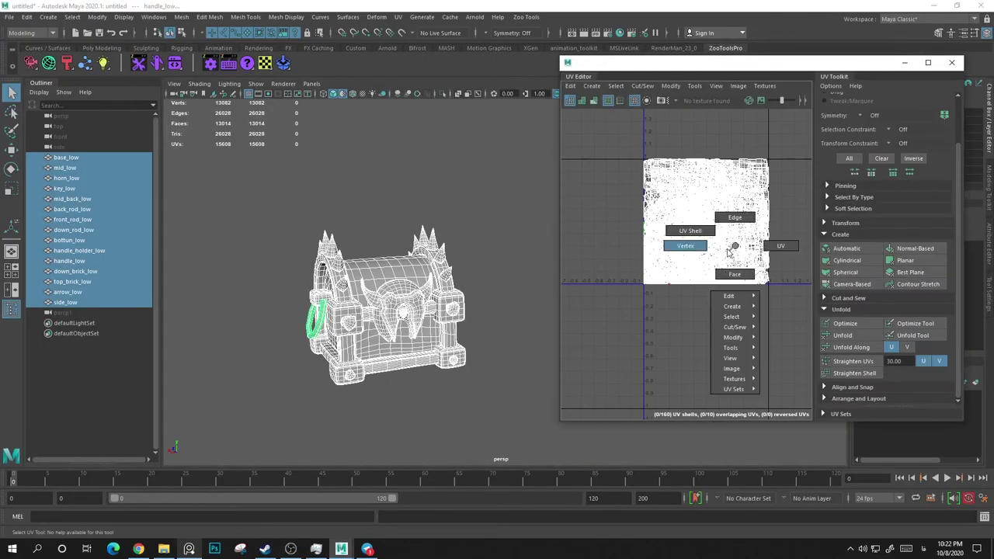
# Step: Scale the chest's UVs in Maya's UV Editor to fill the 0–1 tile
pyautogui.scroll(-3, 960, 310)
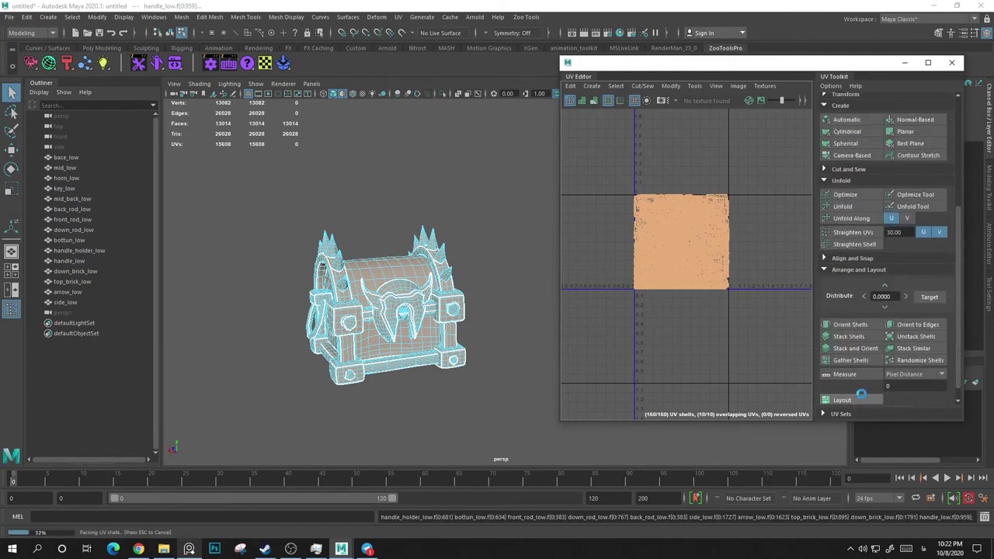
pyautogui.scroll(-3, 719, 261)
pyautogui.press('r')
pyautogui.scroll(5, 673, 263)
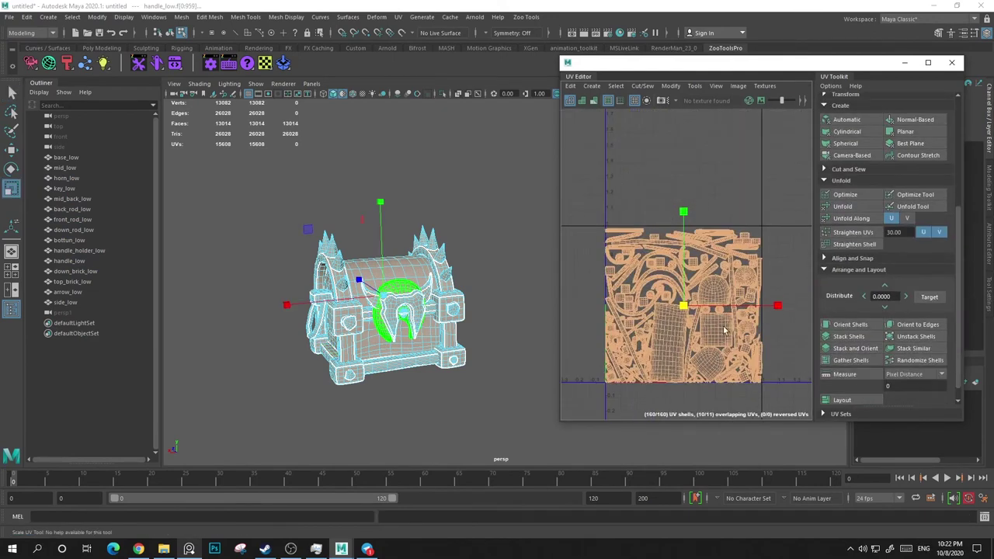
pyautogui.click(513, 280)
pyautogui.moveTo(513, 280)
pyautogui.keyDown('alt'); pyautogui.mouseDown()
pyautogui.moveTo(480, 364)
pyautogui.moveTo(513, 278)
pyautogui.mouseUp(); pyautogui.keyUp('alt')
# Step: Export all as FBX named box_uv_low into the STYLIZED_QOUEST_BOX folder
pyautogui.click(9, 16)
pyautogui.click(74, 139)
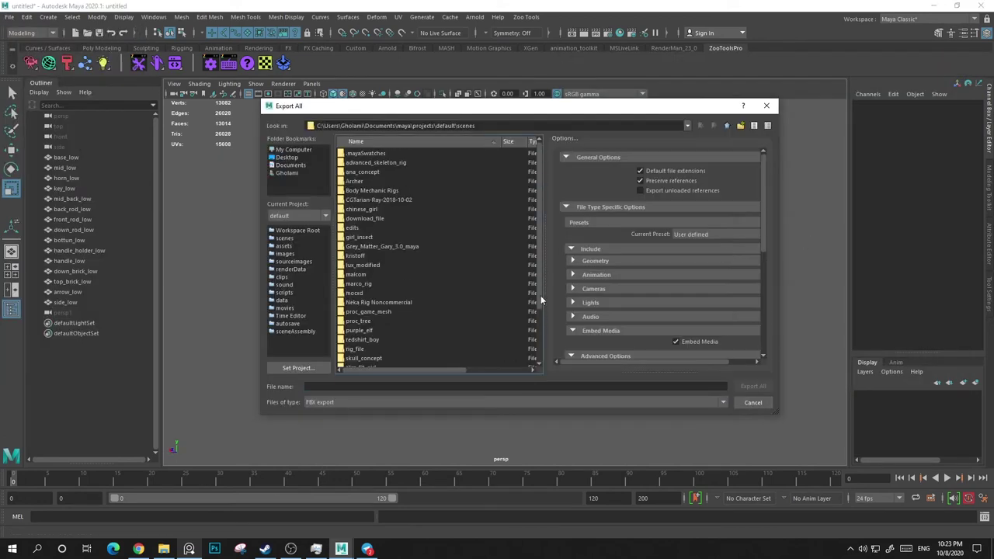
pyautogui.click(164, 549)
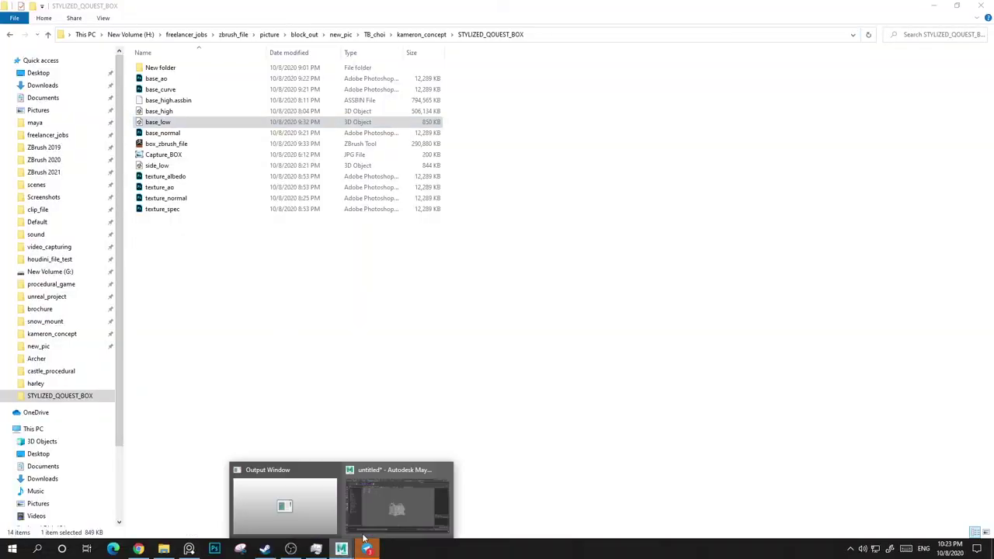
pyautogui.click(422, 515)
pyautogui.click(445, 386)
pyautogui.write('H:\\freelancer_jobs\\zbrush_file\\picture\\block_out\\new_pic\\TB_choi\\kameron_concept\\STYLIZED_QOUEST_BOX')
pyautogui.press('Return')
pyautogui.write('box')
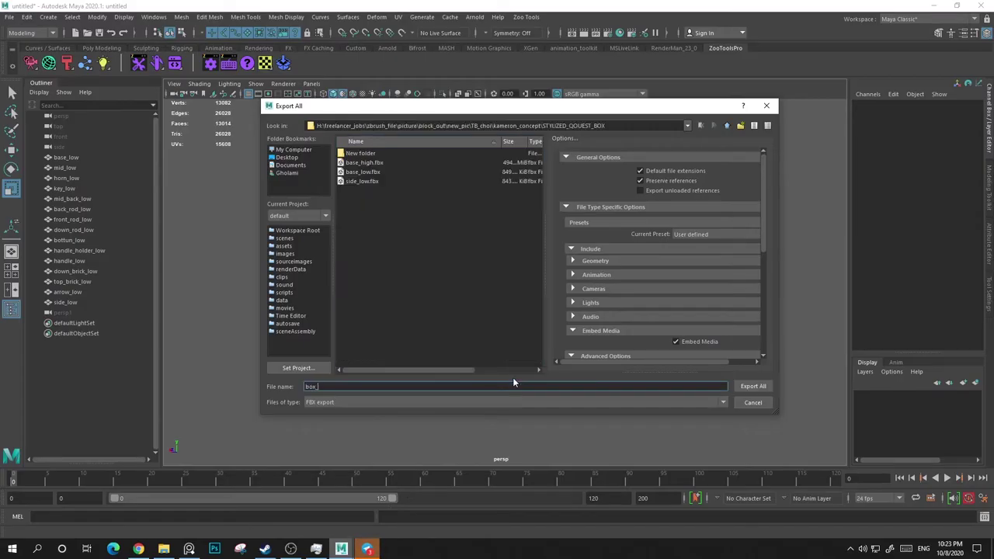
pyautogui.write('low')
pyautogui.press('Return')
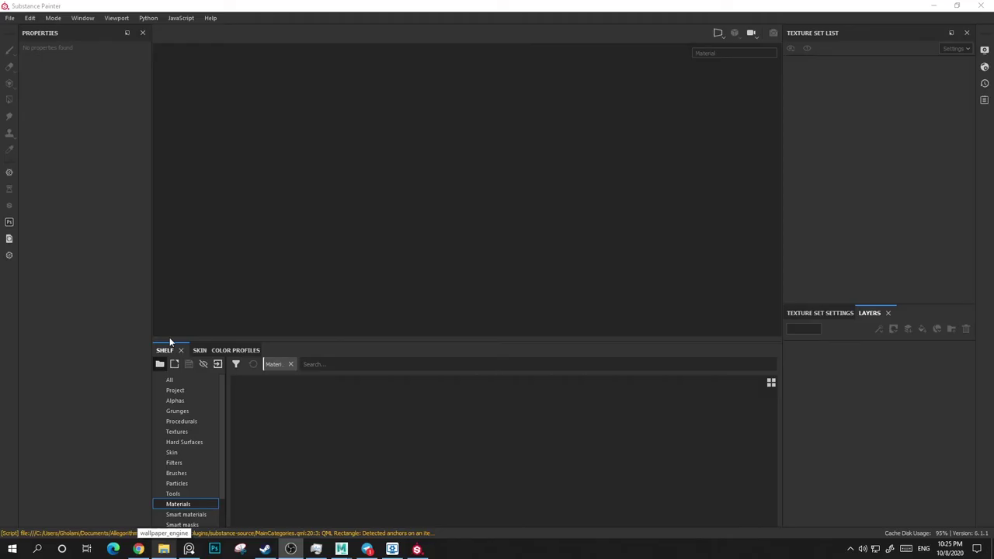
# Step: Create a new Substance Painter project from the exported box_uv_low FBX
pyautogui.rightClick(175, 546)
pyautogui.click(133, 269)
pyautogui.moveTo(186, 138); pyautogui.dragTo(415, 245)
pyautogui.click(508, 139)
pyautogui.click(481, 143)
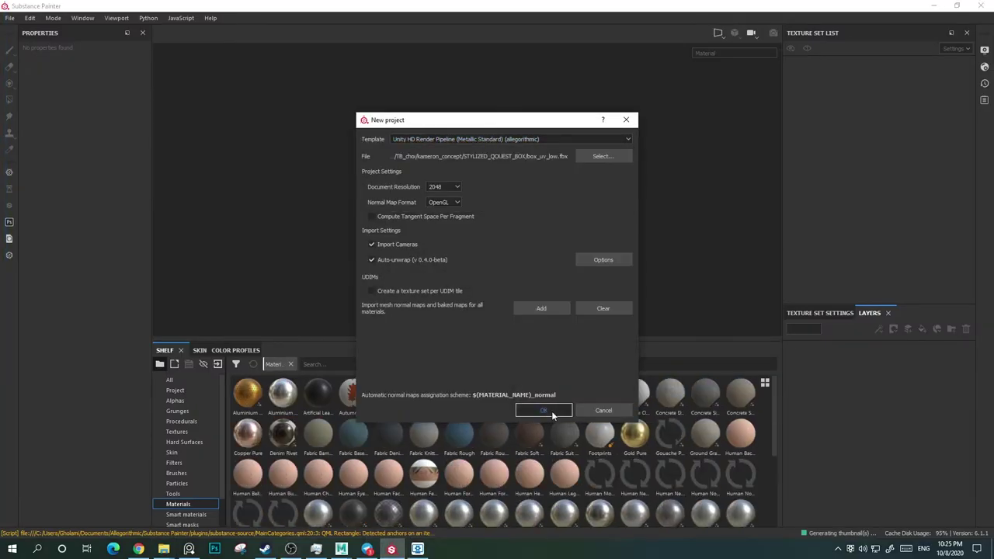
pyautogui.click(544, 410)
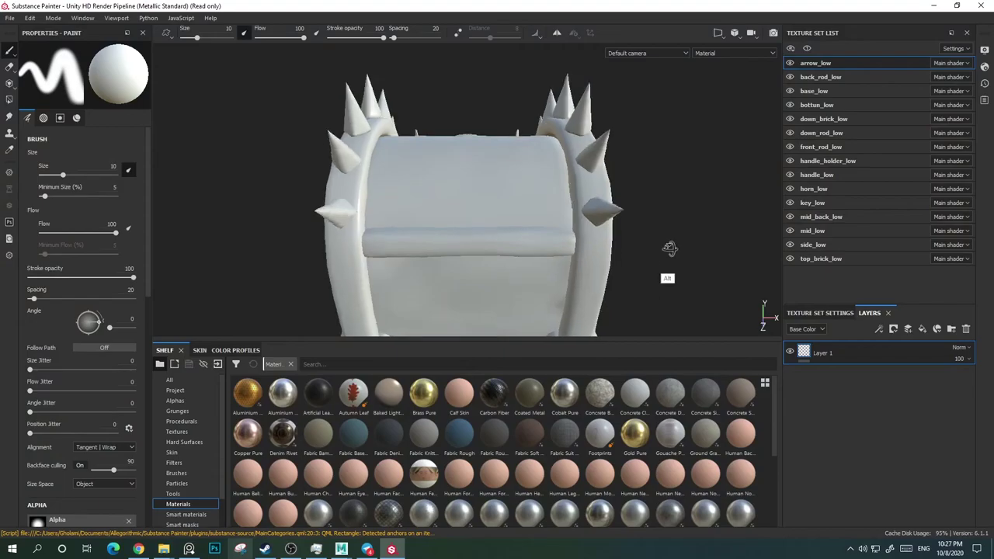
# Step: Load base_high as the high-poly mesh and bake the normal map for arrow_low
pyautogui.keyDown('alt'); pyautogui.moveTo(669, 249); pyautogui.dragTo(589, 192); pyautogui.keyUp('alt')
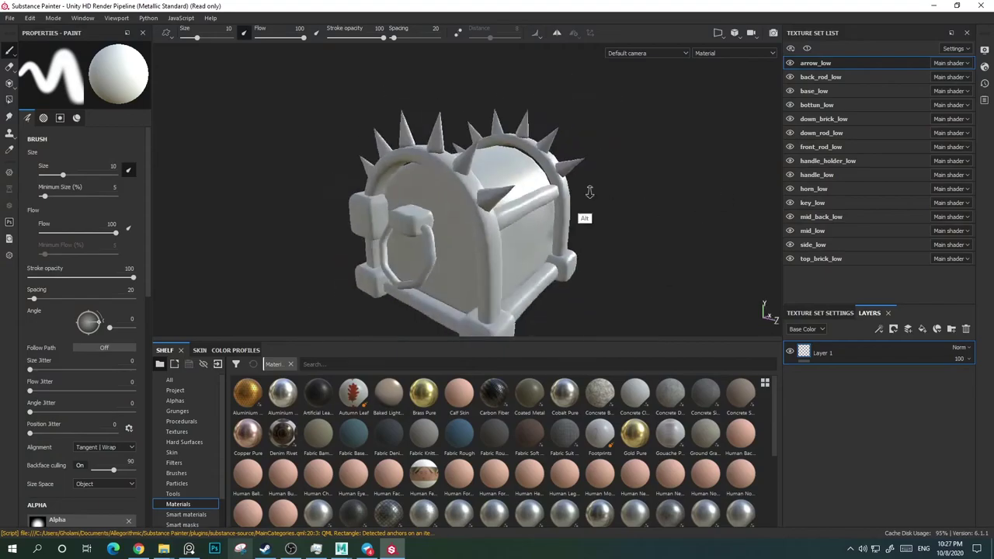
pyautogui.click(825, 313)
pyautogui.click(883, 460)
pyautogui.click(637, 205)
pyautogui.click(484, 192)
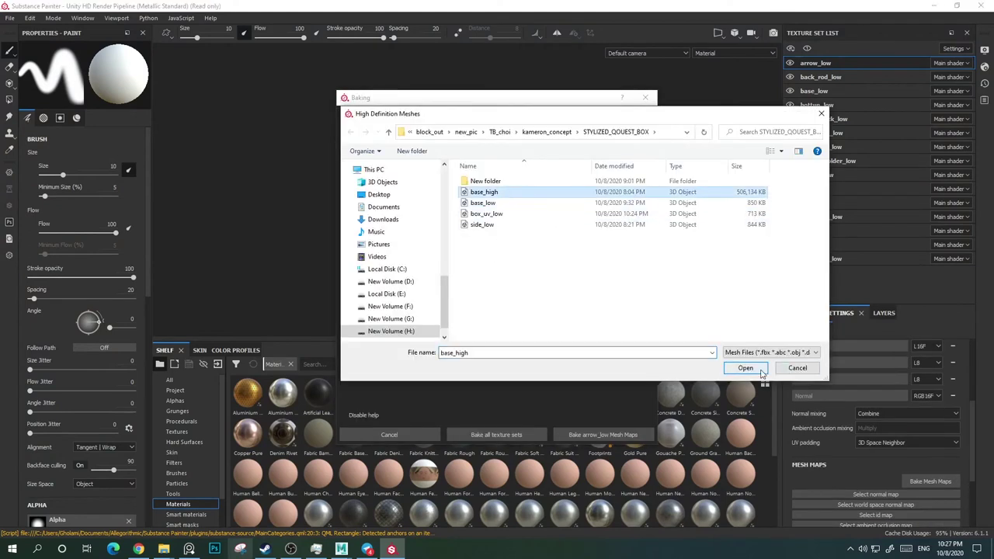
pyautogui.click(760, 370)
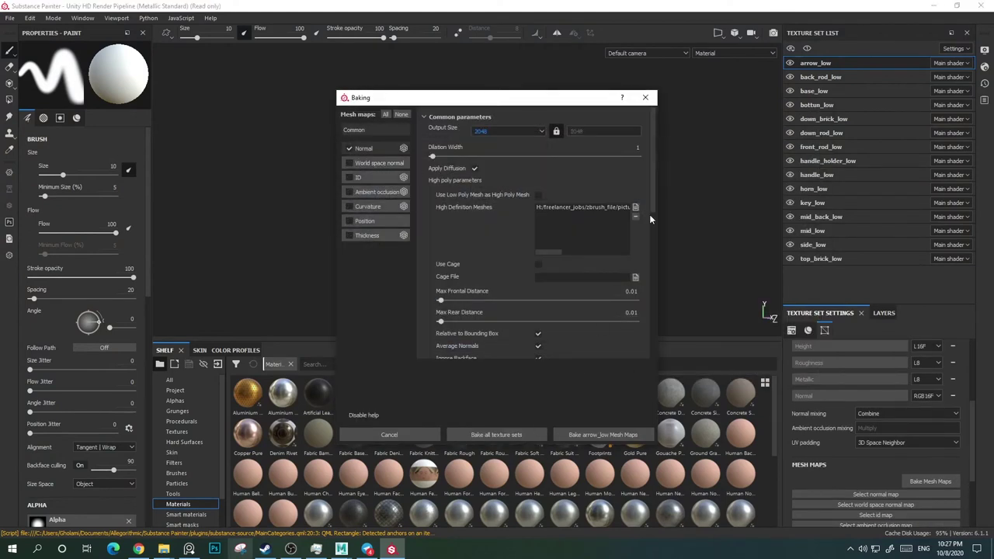
pyautogui.click(603, 435)
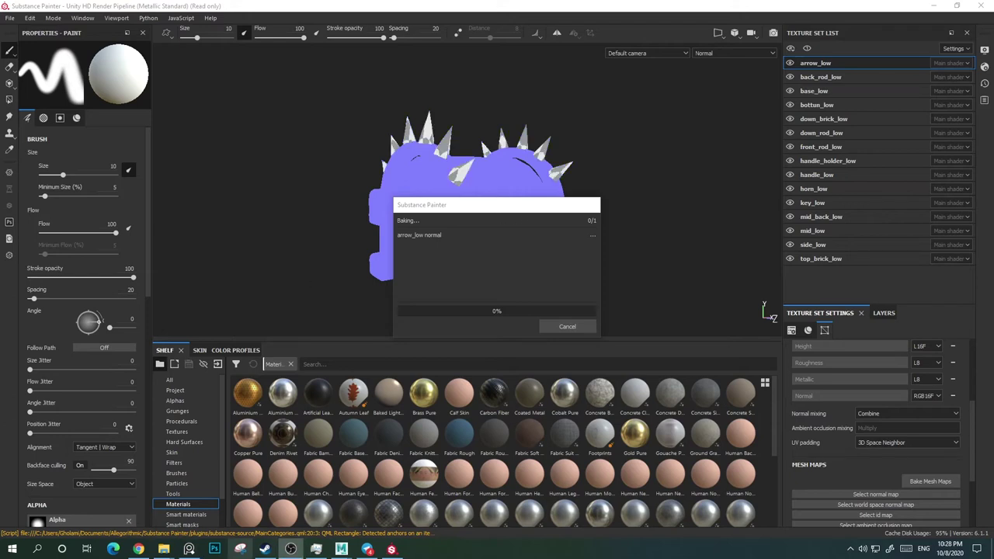
# Step: Bake normal maps for every texture set of the chest
pyautogui.moveTo(611, 296)
pyautogui.keyDown('alt'); pyautogui.mouseDown()
pyautogui.moveTo(329, 184)
pyautogui.moveTo(497, 182)
pyautogui.moveTo(361, 179)
pyautogui.mouseUp(); pyautogui.keyUp('alt')
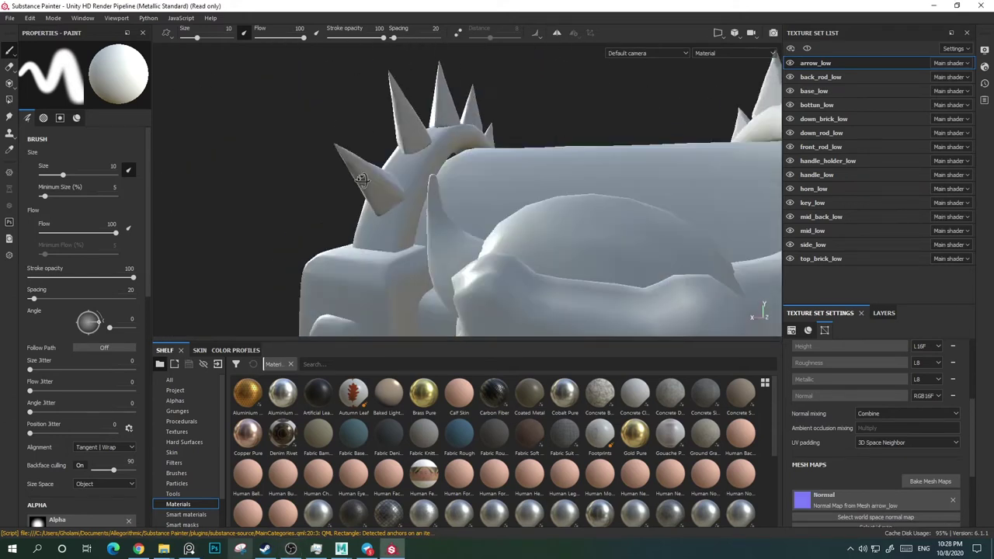
pyautogui.press('f')
pyautogui.click(930, 481)
pyautogui.click(603, 434)
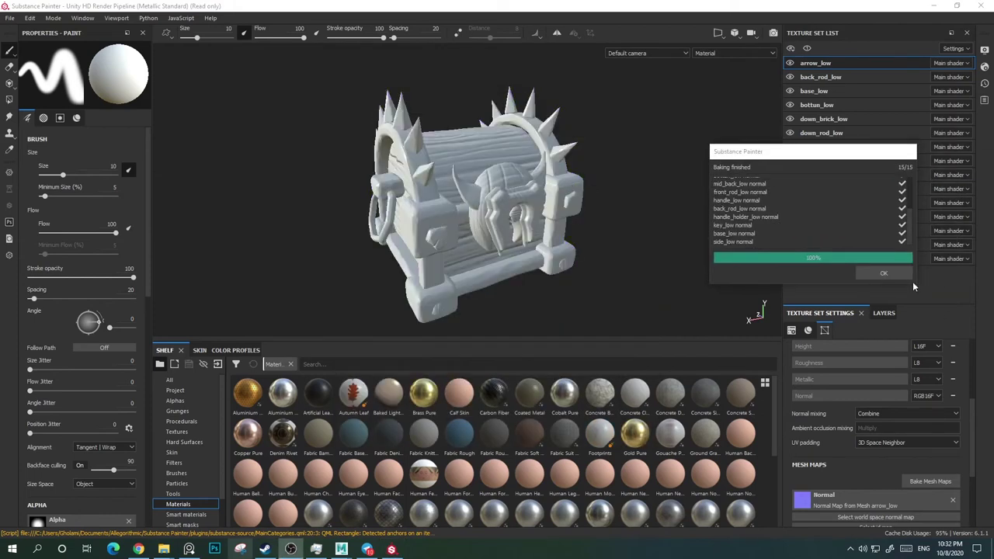
# Step: Bake ambient occlusion and curvature maps for all texture sets
pyautogui.moveTo(638, 217)
pyautogui.keyDown('alt'); pyautogui.mouseDown()
pyautogui.moveTo(644, 205)
pyautogui.moveTo(642, 236)
pyautogui.mouseUp(); pyautogui.keyUp('alt')
pyautogui.keyDown('alt'); pyautogui.moveTo(642, 236); pyautogui.dragTo(619, 229, button='right'); pyautogui.keyUp('alt')
pyautogui.moveTo(619, 228)
pyautogui.keyDown('alt'); pyautogui.mouseDown()
pyautogui.moveTo(642, 209)
pyautogui.moveTo(584, 238)
pyautogui.mouseUp(); pyautogui.keyUp('alt')
pyautogui.click(935, 483)
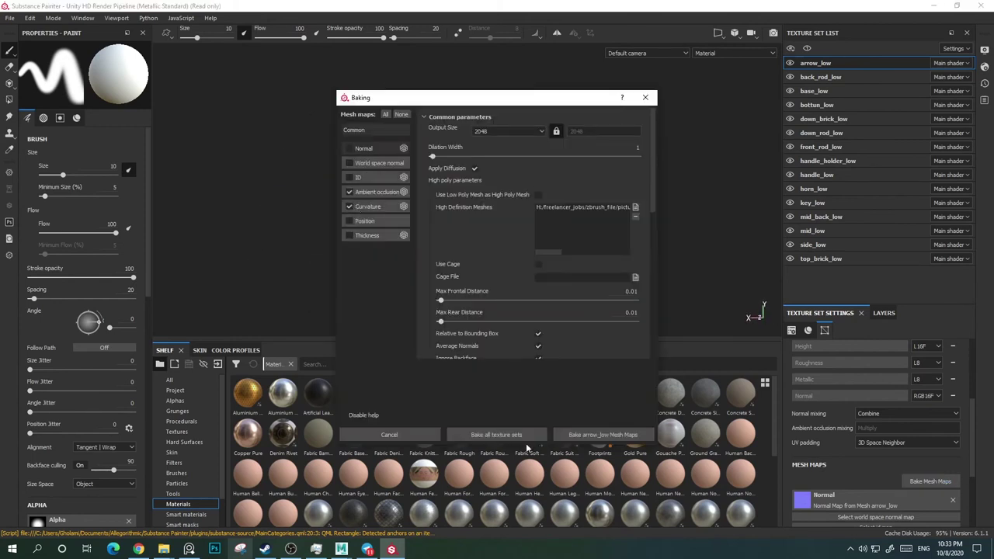
pyautogui.click(522, 436)
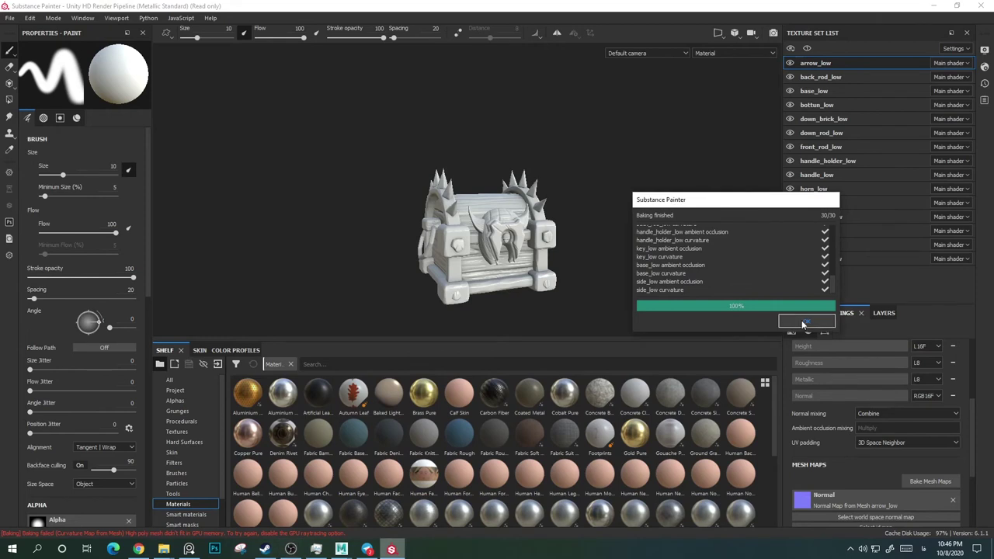
pyautogui.click(802, 320)
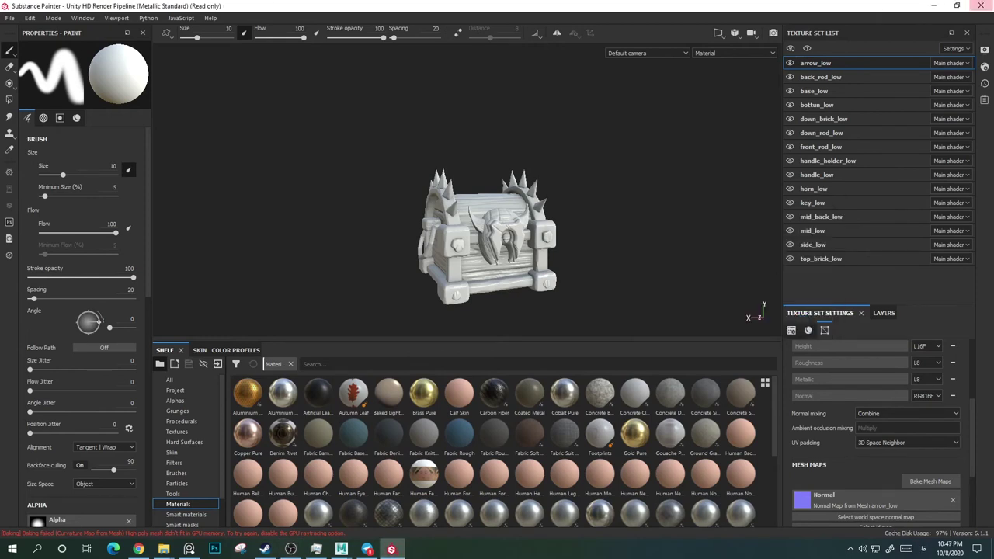
pyautogui.doubleClick(710, 6)
# Step: Add a brown fill layer to the base_low texture set
pyautogui.click(957, 37)
pyautogui.moveTo(619, 238)
pyautogui.keyDown('alt'); pyautogui.mouseDown()
pyautogui.moveTo(626, 226)
pyautogui.moveTo(690, 237)
pyautogui.moveTo(523, 218)
pyautogui.moveTo(616, 228)
pyautogui.moveTo(832, 96)
pyautogui.mouseUp(); pyautogui.keyUp('alt')
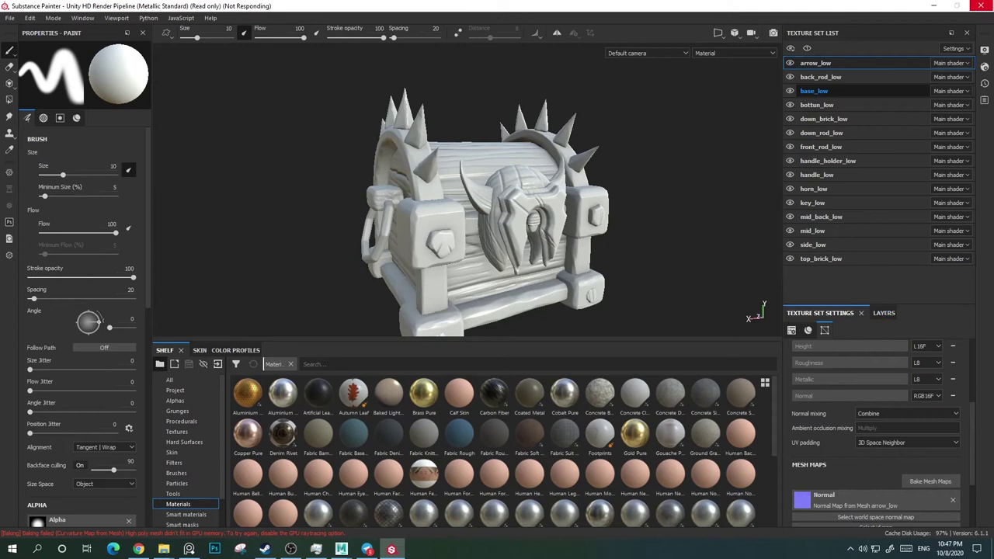
pyautogui.click(814, 91)
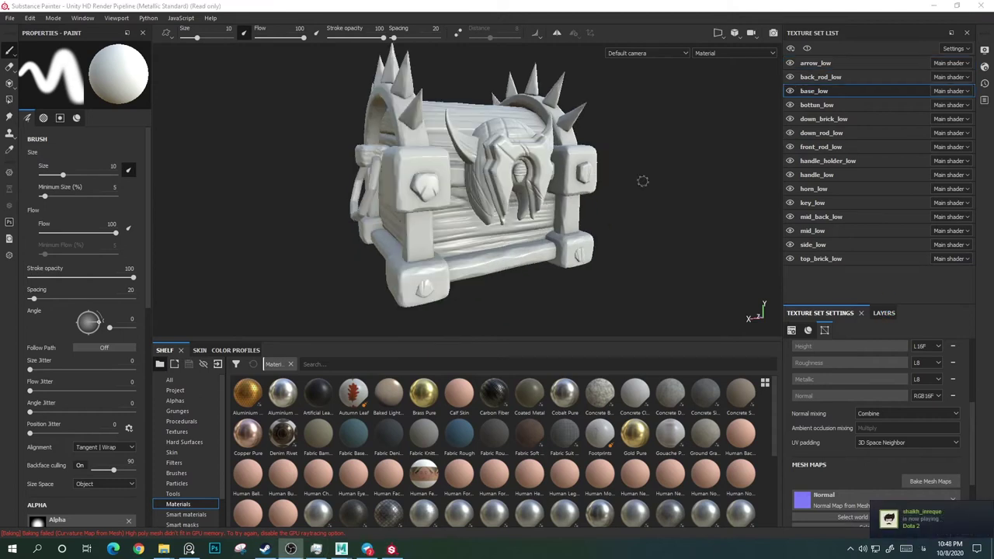
pyautogui.click(884, 313)
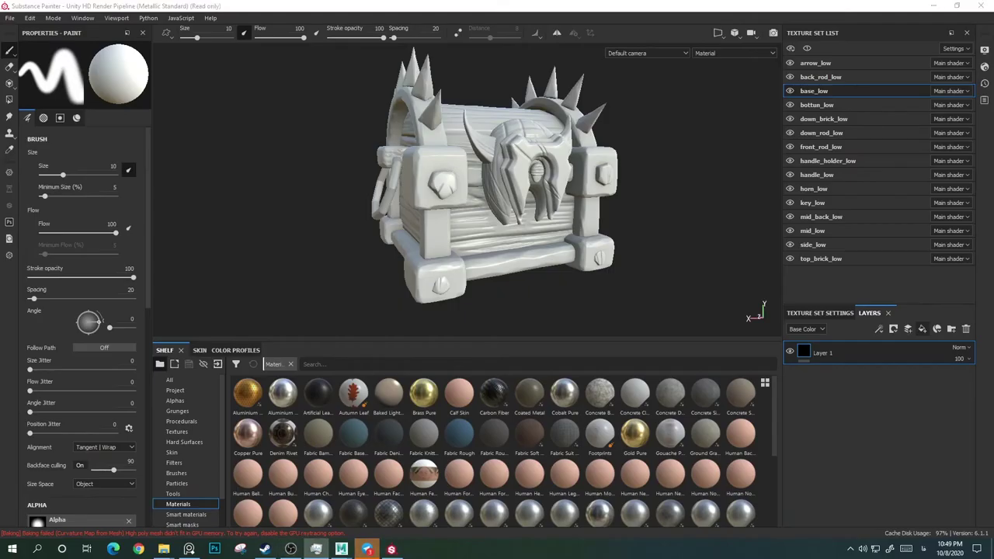
pyautogui.click(922, 329)
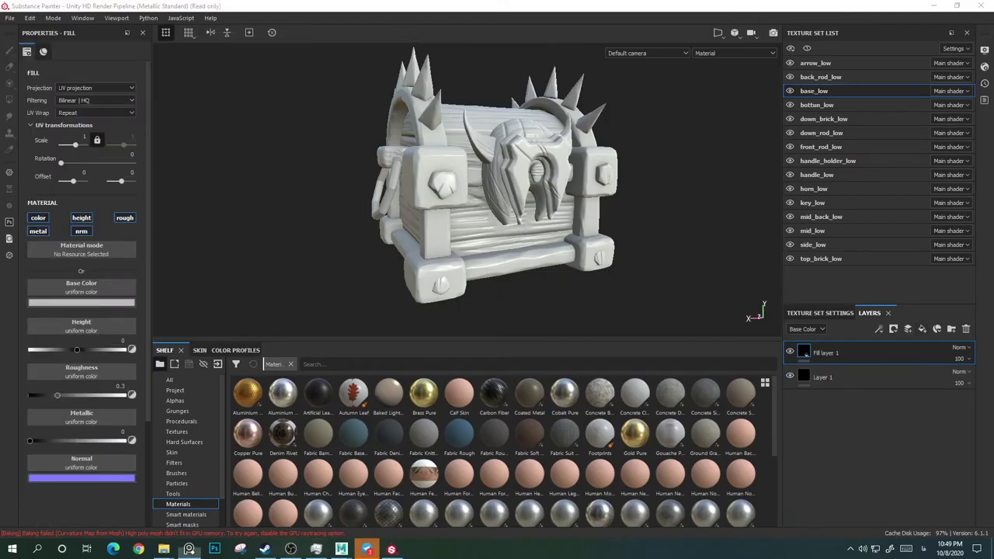
pyautogui.click(82, 303)
pyautogui.moveTo(215, 342)
pyautogui.mouseDown()
pyautogui.moveTo(215, 413)
pyautogui.moveTo(235, 359)
pyautogui.moveTo(258, 368)
pyautogui.moveTo(215, 405)
pyautogui.mouseUp()
# Step: Add a second brown fill, move Fill layer 1 on top, and give it a black mask
pyautogui.moveTo(353, 290)
pyautogui.keyDown('alt'); pyautogui.mouseDown()
pyautogui.moveTo(628, 182)
pyautogui.moveTo(635, 224)
pyautogui.moveTo(664, 280)
pyautogui.moveTo(727, 278)
pyautogui.mouseUp(); pyautogui.keyUp('alt')
pyautogui.click(922, 330)
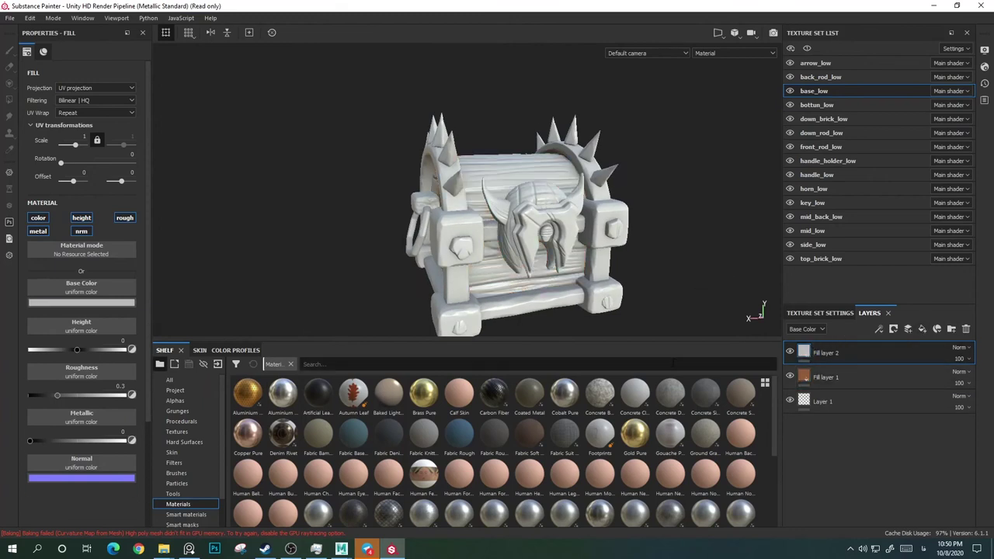
pyautogui.moveTo(870, 386); pyautogui.dragTo(870, 355)
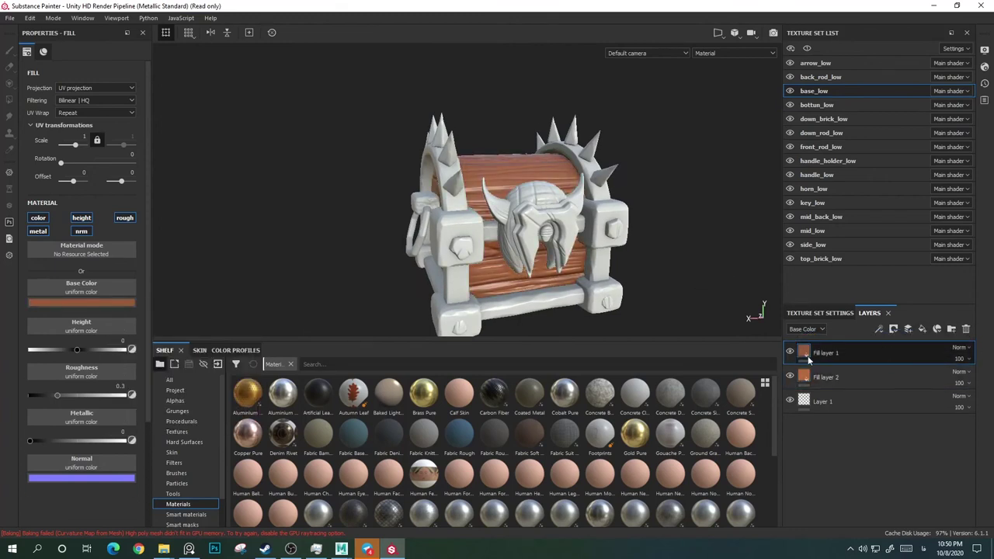
pyautogui.rightClick(870, 355)
pyautogui.click(870, 286)
# Step: Mask Fill layer 1 with an inverted Curvature generator, Global Contrast 0, Balance about 0.88
pyautogui.rightClick(819, 353)
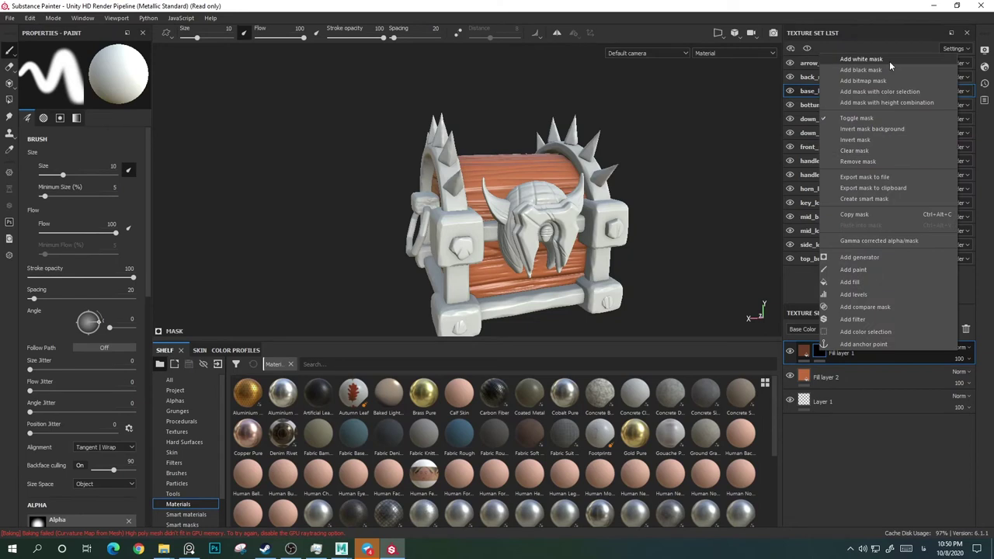
pyautogui.click(831, 62)
pyautogui.click(128, 74)
pyautogui.click(260, 104)
pyautogui.moveTo(89, 156)
pyautogui.mouseDown()
pyautogui.moveTo(141, 157)
pyautogui.moveTo(97, 156)
pyautogui.mouseUp()
pyautogui.click(112, 113)
pyautogui.moveTo(32, 135)
pyautogui.mouseDown()
pyautogui.moveTo(122, 135)
pyautogui.moveTo(118, 161)
pyautogui.moveTo(31, 178)
pyautogui.mouseUp()
pyautogui.keyDown('alt'); pyautogui.moveTo(683, 213); pyautogui.dragTo(699, 202); pyautogui.keyUp('alt')
pyautogui.moveTo(101, 156)
pyautogui.mouseDown()
pyautogui.moveTo(130, 156)
pyautogui.moveTo(31, 137)
pyautogui.mouseUp()
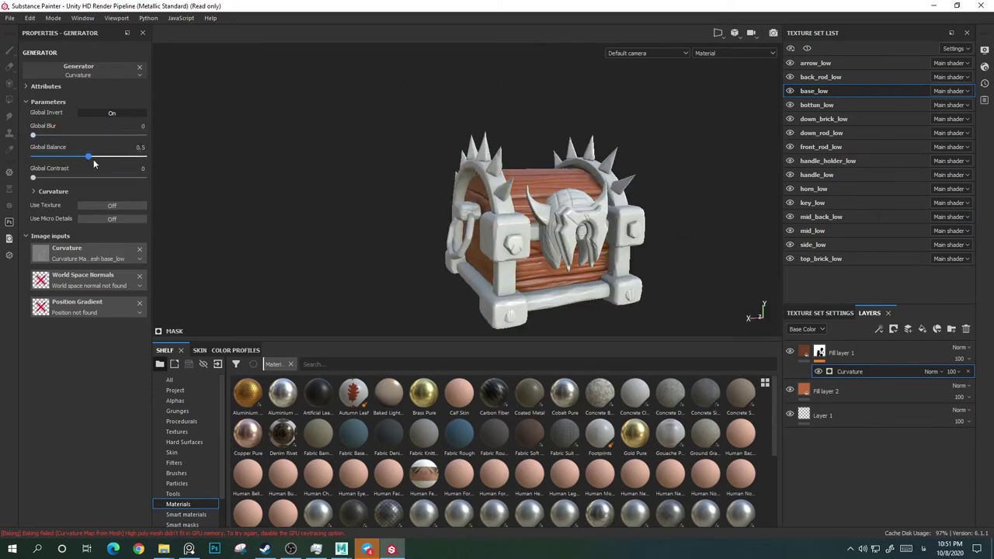
# Step: Darken Fill layer 1's base colour
pyautogui.moveTo(672, 184)
pyautogui.keyDown('alt'); pyautogui.mouseDown()
pyautogui.moveTo(680, 194)
pyautogui.moveTo(697, 189)
pyautogui.moveTo(671, 203)
pyautogui.mouseUp(); pyautogui.keyUp('alt')
pyautogui.click(841, 353)
pyautogui.click(82, 303)
pyautogui.click(216, 406)
# Step: Duplicate Fill layer 1 as a white Fiber Glass Edge Wear copy with Wear Level 0.67
pyautogui.hotkey('ctrl', 'd')
pyautogui.click(863, 369)
pyautogui.click(78, 70)
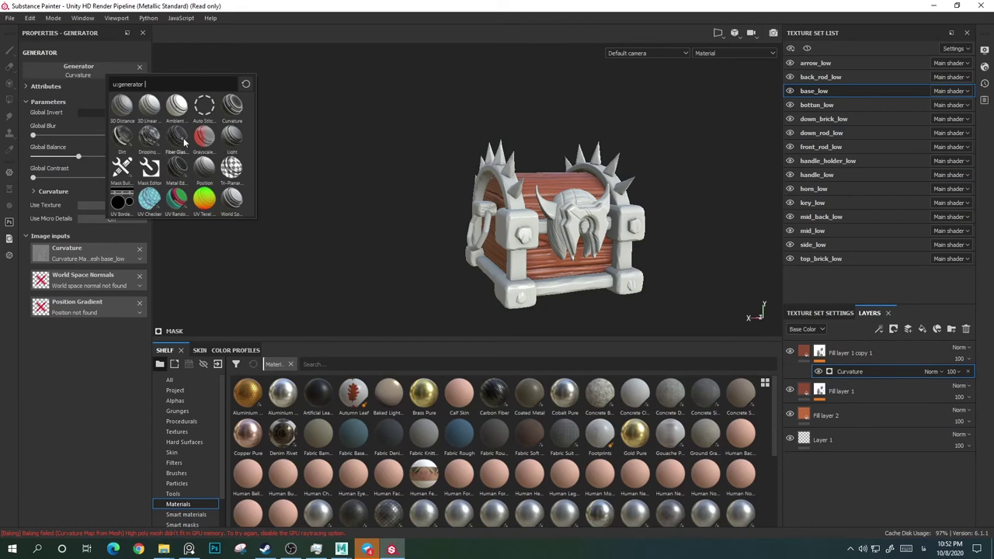
pyautogui.press('Escape')
pyautogui.click(851, 352)
pyautogui.click(81, 302)
pyautogui.click(117, 303)
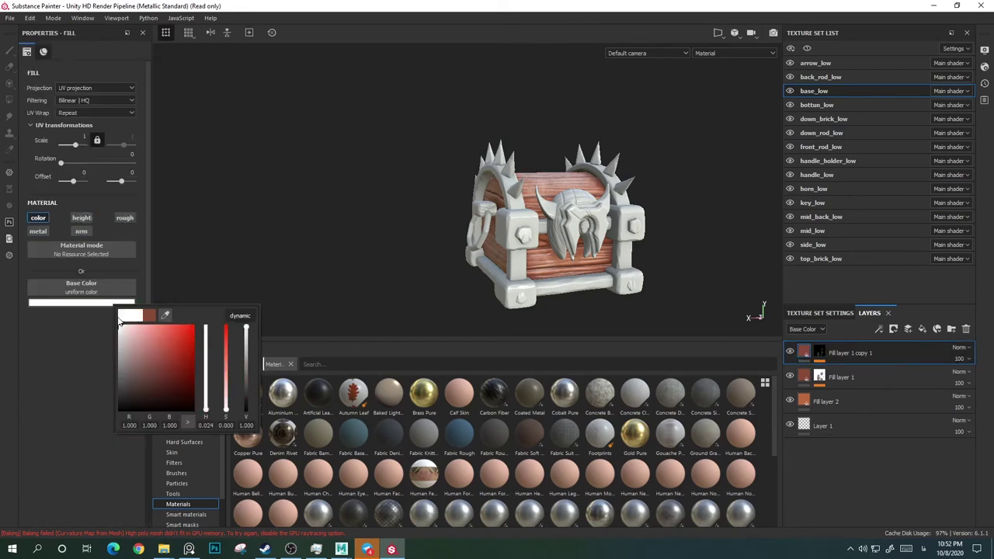
pyautogui.click(892, 356)
pyautogui.moveTo(114, 150); pyautogui.dragTo(104, 155)
# Step: Make the edge wear copy yellow with Wear Level around 0.61
pyautogui.keyDown('alt'); pyautogui.moveTo(637, 194); pyautogui.dragTo(691, 178); pyautogui.keyUp('alt')
pyautogui.click(851, 353)
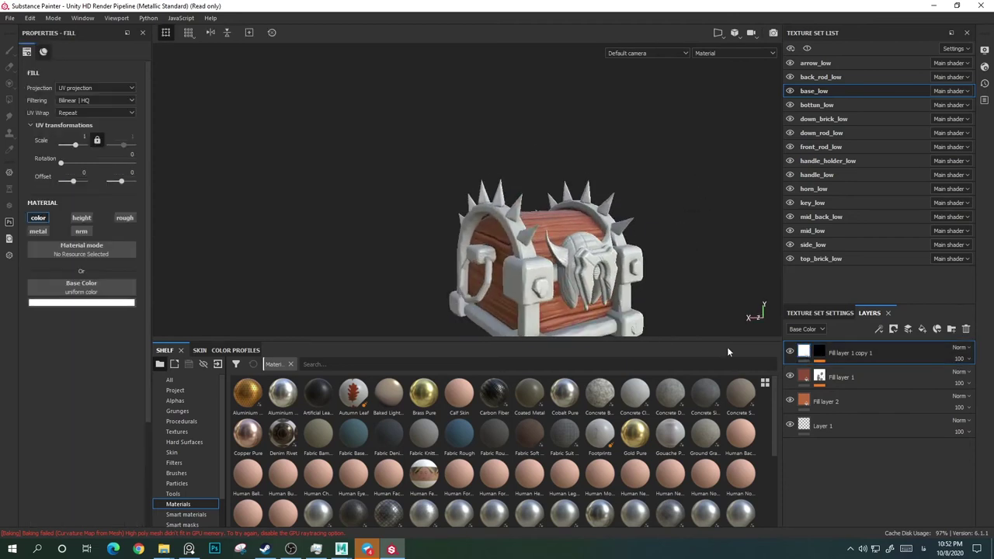
pyautogui.click(82, 303)
pyautogui.click(673, 211)
pyautogui.keyDown('alt'); pyautogui.moveTo(672, 211); pyautogui.dragTo(722, 202); pyautogui.keyUp('alt')
pyautogui.click(823, 354)
pyautogui.moveTo(104, 148)
pyautogui.mouseDown()
pyautogui.moveTo(36, 132)
pyautogui.moveTo(106, 157)
pyautogui.moveTo(33, 135)
pyautogui.mouseUp()
# Step: Duplicate the edge wear layer and switch its generator to Ambient Occlusion
pyautogui.hotkey('ctrl', 'd')
pyautogui.click(78, 70)
pyautogui.click(100, 104)
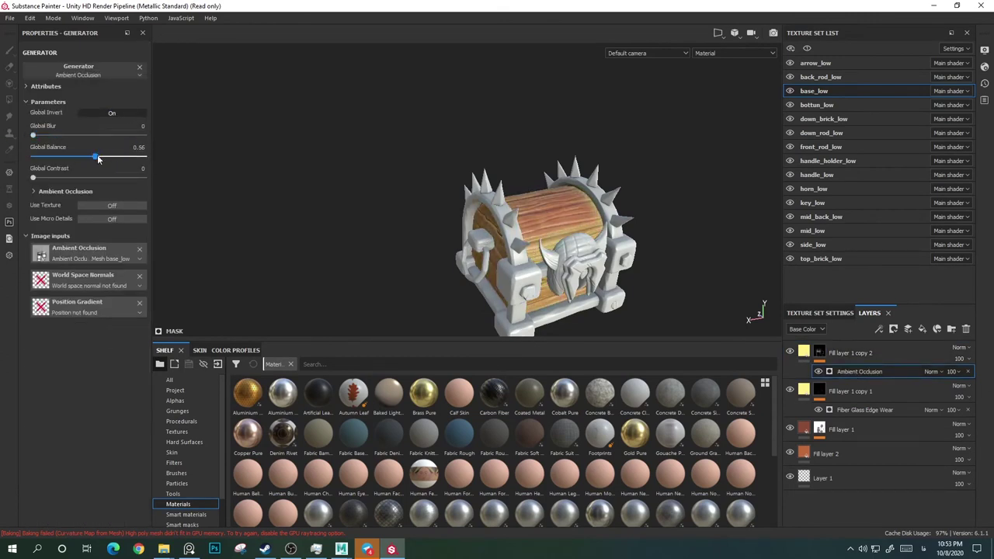
# Step: Sharpen the occlusion mask and recolour Fill layer 1 copy 2 a dark reddish brown
pyautogui.moveTo(112, 156); pyautogui.dragTo(109, 156)
pyautogui.keyDown('alt'); pyautogui.moveTo(668, 206); pyautogui.dragTo(697, 202); pyautogui.keyUp('alt')
pyautogui.click(854, 352)
pyautogui.click(82, 302)
pyautogui.click(148, 392)
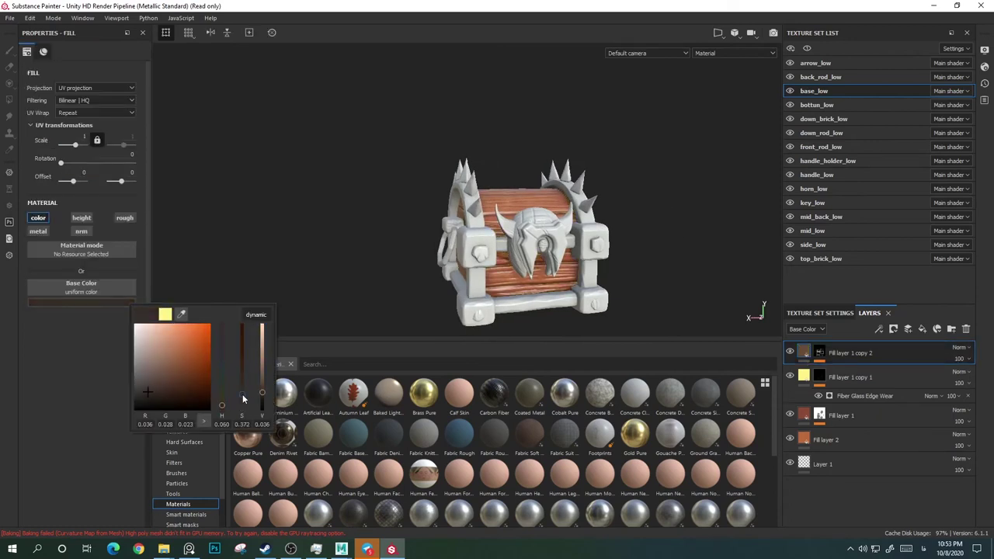
pyautogui.click(223, 410)
# Step: Apply a smart mask to Fill layer 3 and set its base colour to grey
pyautogui.keyDown('alt'); pyautogui.moveTo(652, 210); pyautogui.dragTo(699, 207); pyautogui.keyUp('alt')
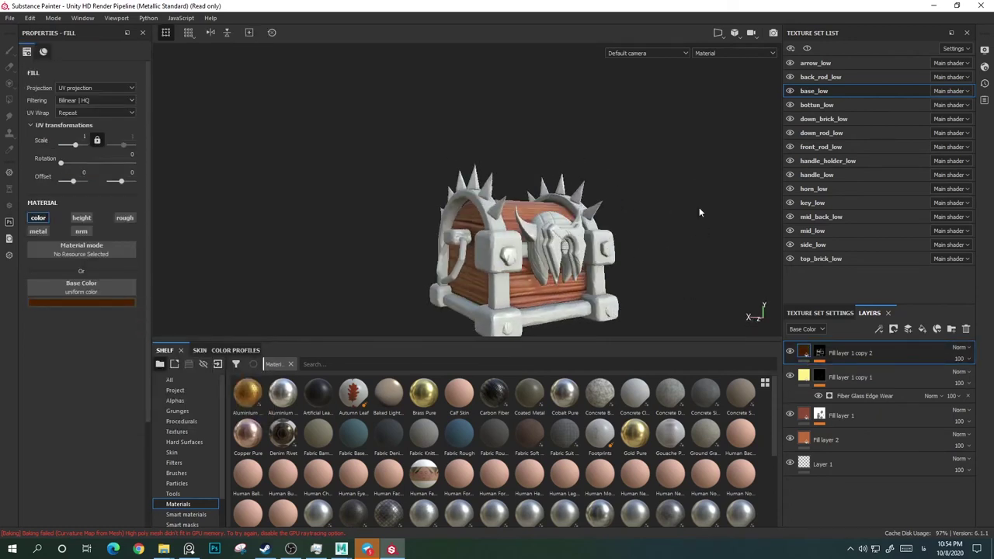
pyautogui.scroll(-2, 206, 490)
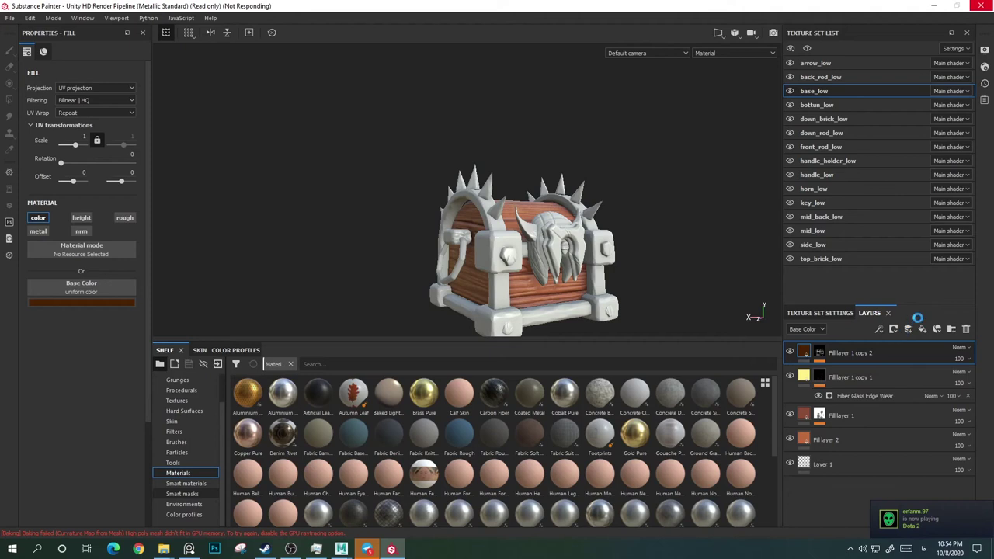
pyautogui.scroll(-1, 772, 424)
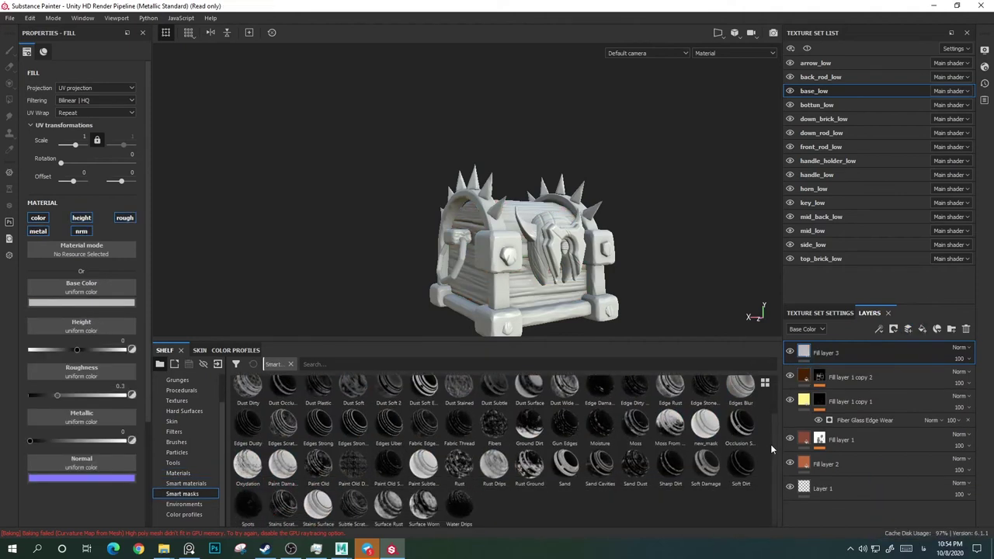
pyautogui.moveTo(371, 425); pyautogui.dragTo(824, 352)
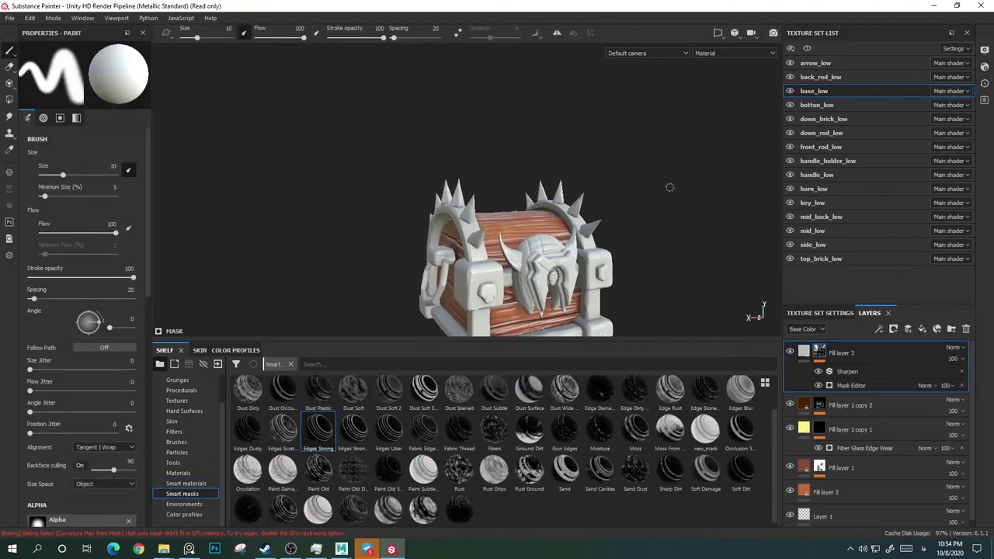
pyautogui.click(804, 353)
pyautogui.click(111, 303)
pyautogui.click(185, 342)
pyautogui.moveTo(204, 366); pyautogui.dragTo(203, 409)
pyautogui.moveTo(185, 341); pyautogui.dragTo(185, 365)
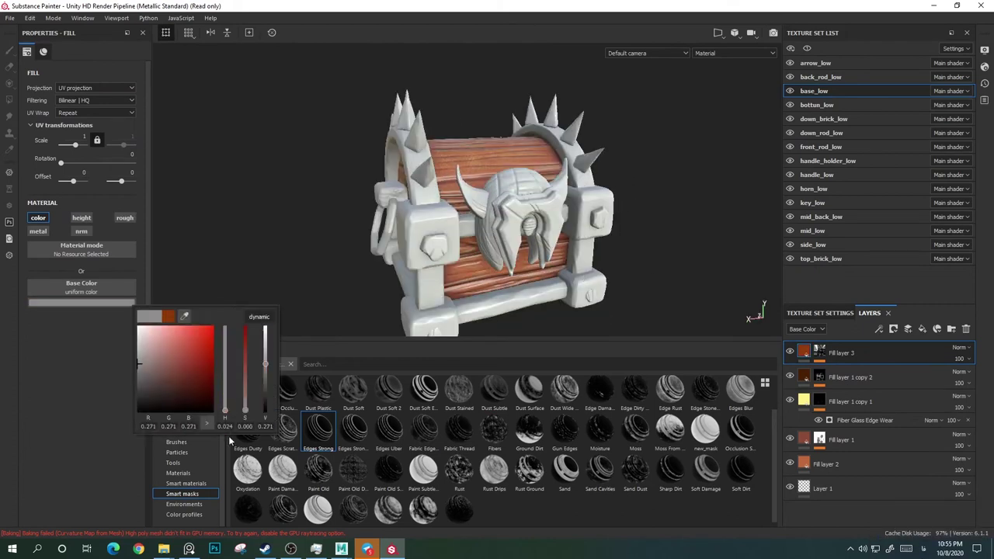
# Step: Replace copy 1's edge wear generator with Dirt, using Grunge Scale 11 and Dirt Level 0.02
pyautogui.click(792, 401)
pyautogui.click(889, 414)
pyautogui.click(76, 68)
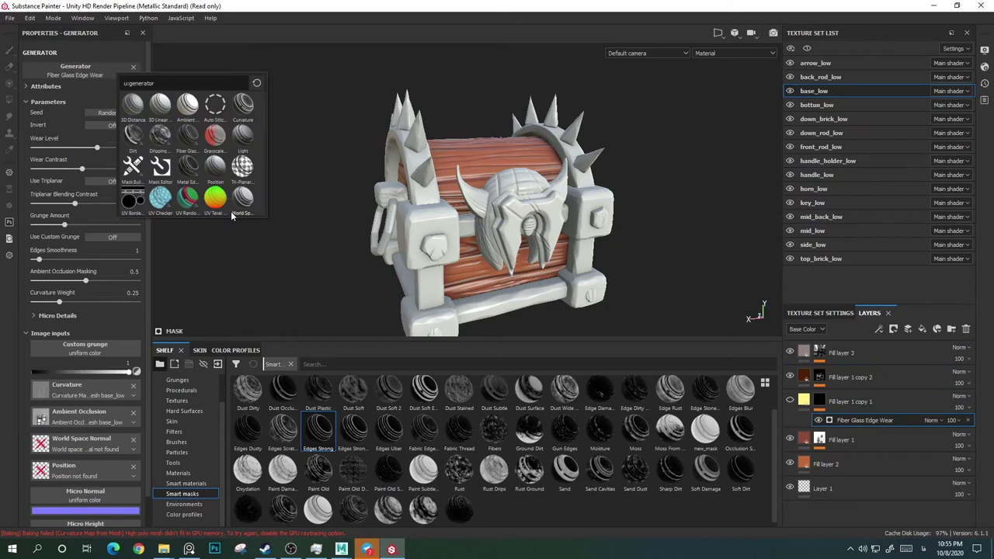
pyautogui.click(132, 135)
pyautogui.keyDown('alt'); pyautogui.moveTo(529, 187); pyautogui.dragTo(602, 184); pyautogui.keyUp('alt')
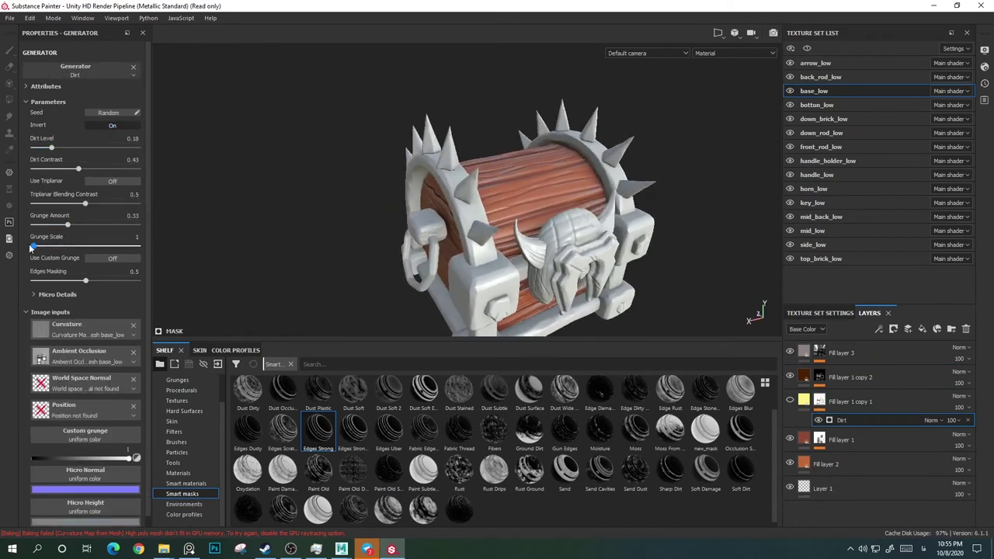
pyautogui.moveTo(31, 247); pyautogui.dragTo(102, 247)
pyautogui.keyDown('alt'); pyautogui.moveTo(590, 179); pyautogui.dragTo(649, 180); pyautogui.keyUp('alt')
pyautogui.moveTo(51, 148); pyautogui.dragTo(34, 147)
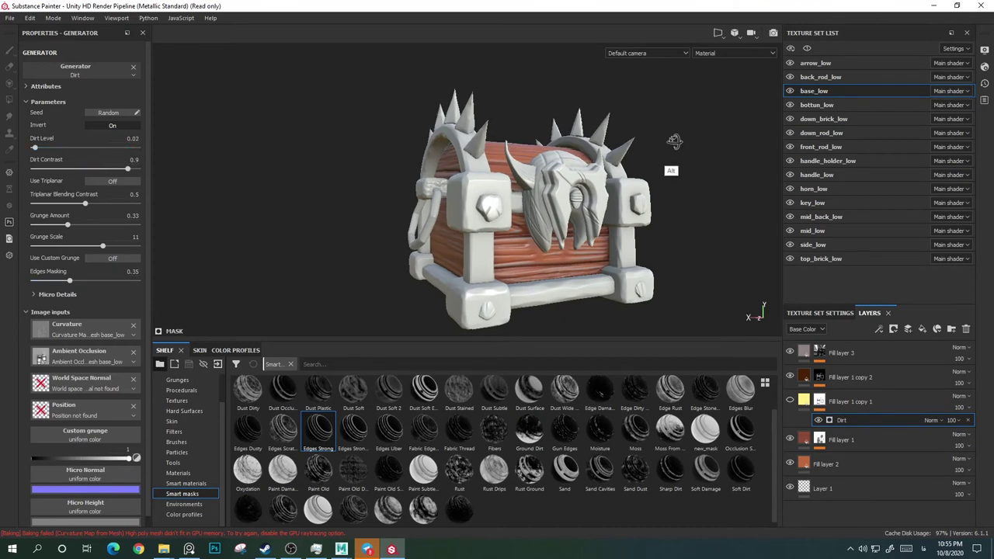
pyautogui.keyDown('alt'); pyautogui.moveTo(675, 147); pyautogui.dragTo(87, 153); pyautogui.keyUp('alt')
pyautogui.keyDown('alt'); pyautogui.moveTo(677, 207); pyautogui.dragTo(701, 248); pyautogui.keyUp('alt')
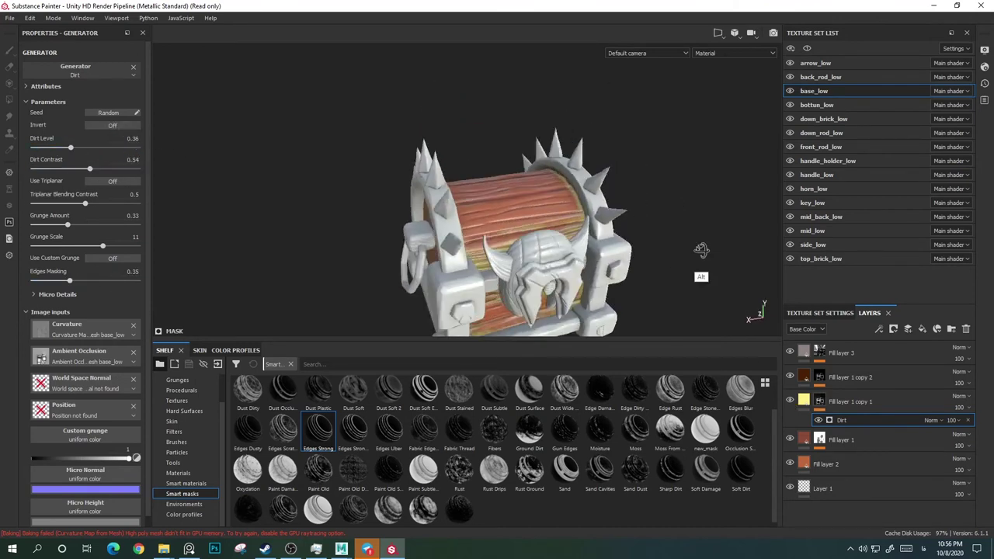
# Step: Give copy 1 a muted olive green colour and lower its Dirt Level and Dirt Contrast
pyautogui.click(851, 402)
pyautogui.click(81, 302)
pyautogui.moveTo(219, 405); pyautogui.dragTo(217, 391)
pyautogui.moveTo(258, 330); pyautogui.dragTo(259, 363)
pyautogui.hotkey('ctrl', 'z')
pyautogui.hotkey('ctrl', 'z')
pyautogui.hotkey('ctrl', 'z')
pyautogui.hotkey('ctrl', 'z')
pyautogui.moveTo(70, 148); pyautogui.dragTo(42, 147)
pyautogui.moveTo(90, 169); pyautogui.dragTo(33, 168)
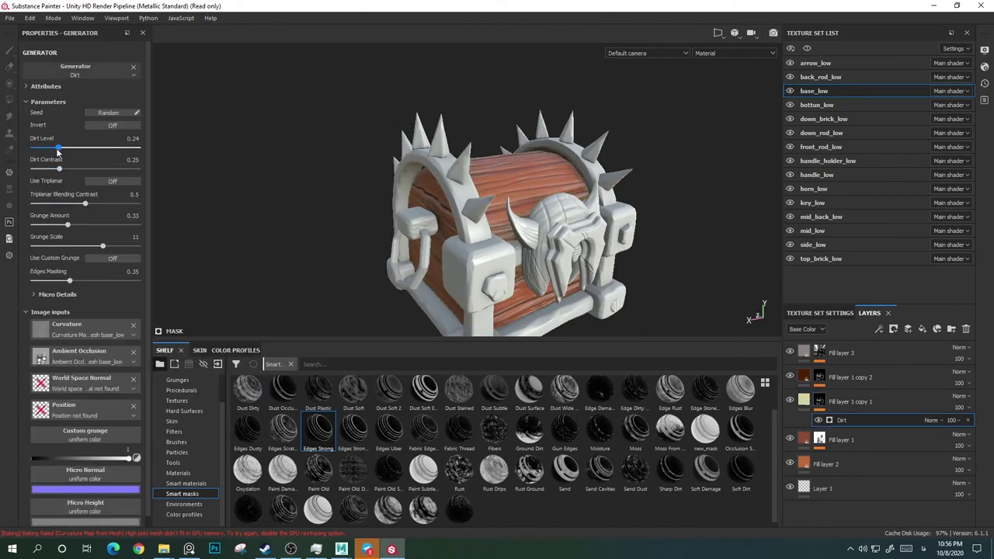
pyautogui.moveTo(692, 236)
pyautogui.keyDown('alt'); pyautogui.mouseDown()
pyautogui.moveTo(658, 216)
pyautogui.moveTo(666, 251)
pyautogui.moveTo(645, 204)
pyautogui.moveTo(777, 233)
pyautogui.mouseUp(); pyautogui.keyUp('alt')
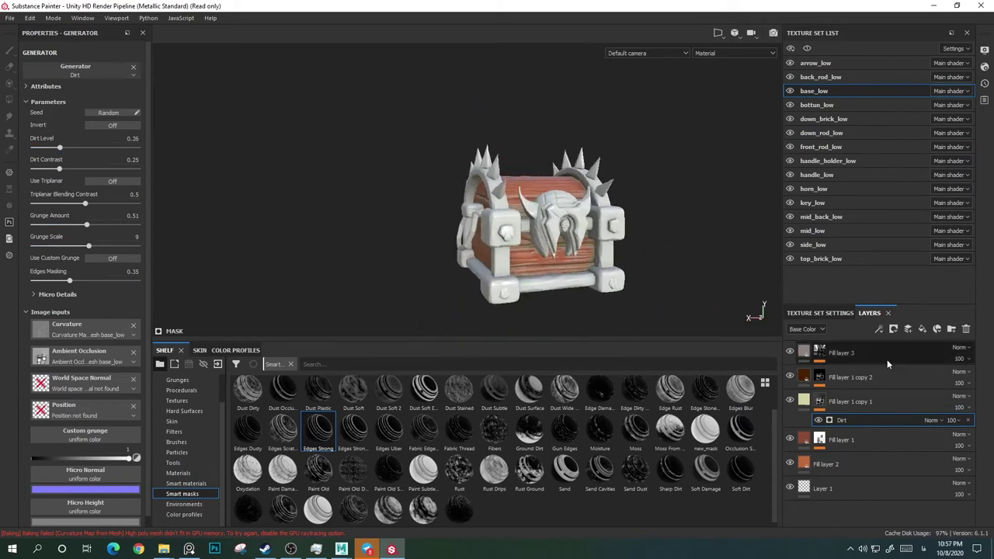
pyautogui.click(937, 328)
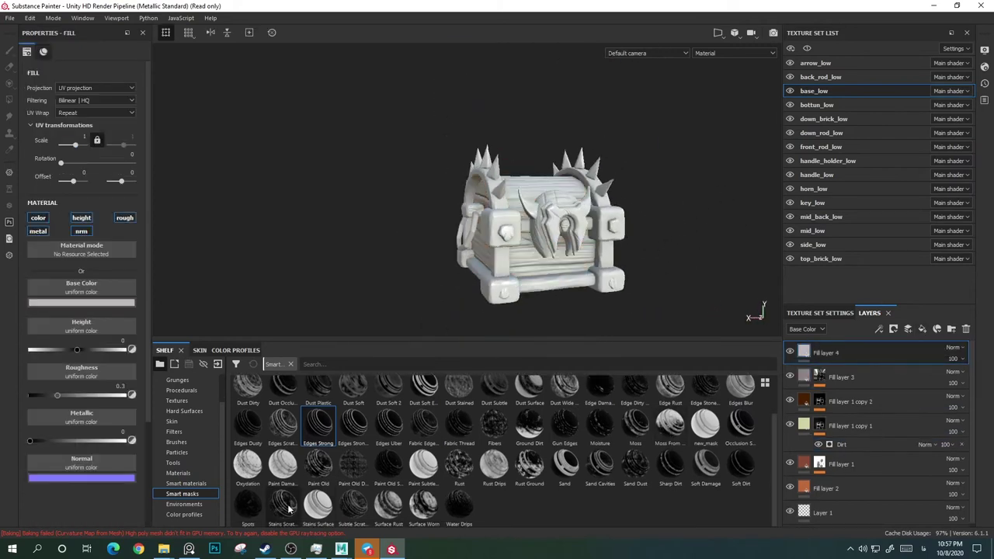
# Step: Apply the Dust Wide smart mask to Fill layer 4 and tune its balance, contrast and blur
pyautogui.moveTo(565, 386); pyautogui.dragTo(823, 353)
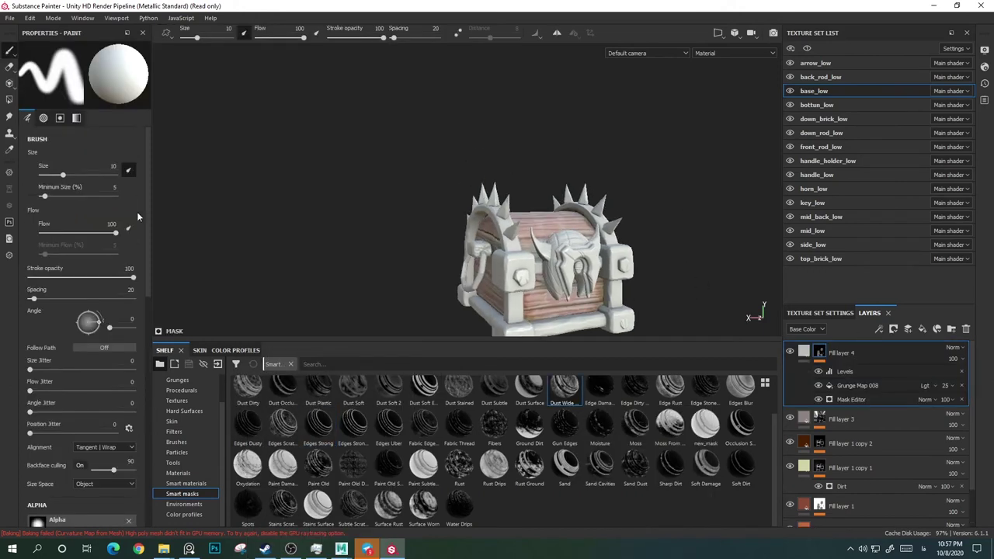
pyautogui.click(864, 401)
pyautogui.moveTo(85, 157)
pyautogui.mouseDown()
pyautogui.moveTo(66, 158)
pyautogui.moveTo(79, 174)
pyautogui.mouseUp()
pyautogui.moveTo(67, 157)
pyautogui.mouseDown()
pyautogui.moveTo(81, 160)
pyautogui.moveTo(35, 135)
pyautogui.mouseUp()
pyautogui.moveTo(81, 157); pyautogui.dragTo(76, 159)
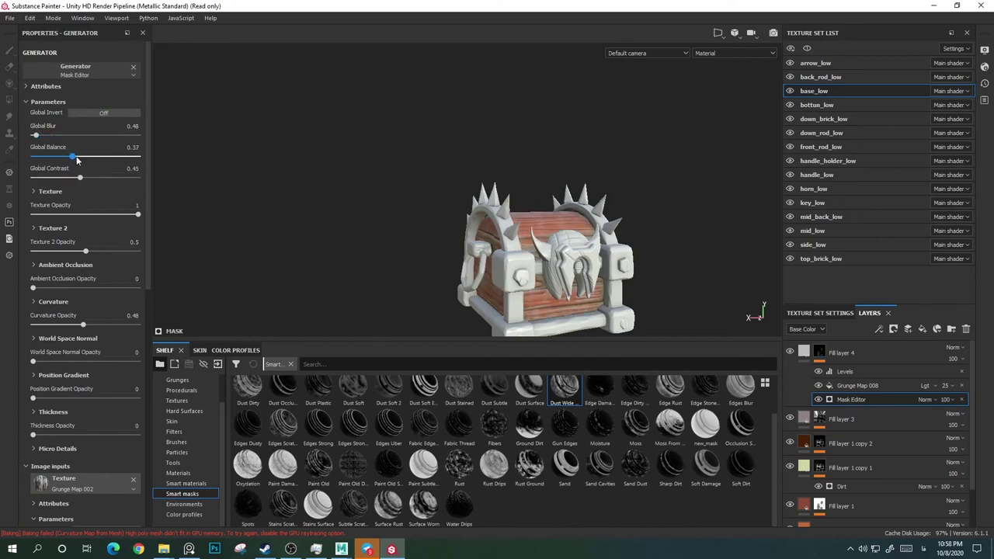
pyautogui.click(845, 371)
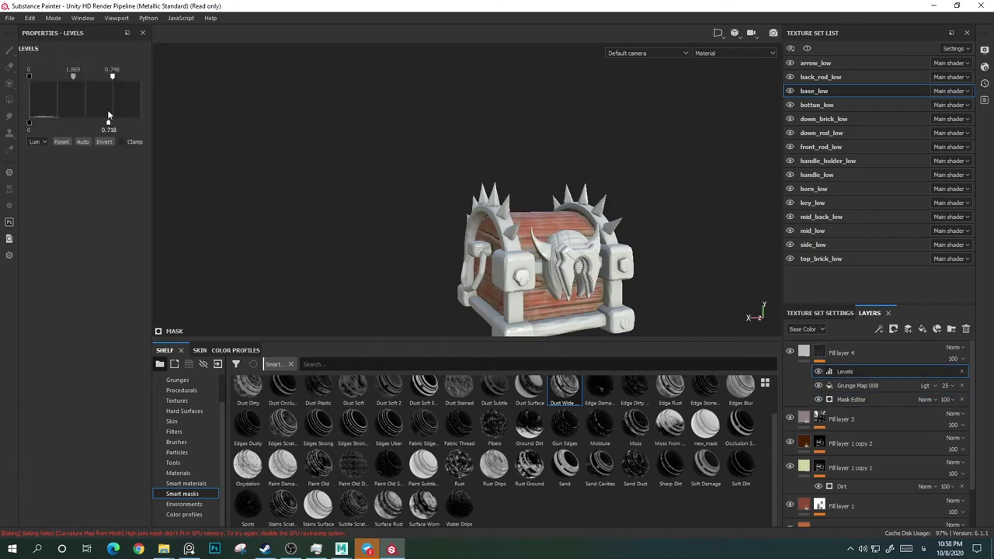
pyautogui.click(804, 352)
# Step: Colour Fill layer 4 saturated yellow, adjust Grunge Map 008's scale, and save
pyautogui.click(117, 303)
pyautogui.moveTo(243, 377); pyautogui.dragTo(217, 399)
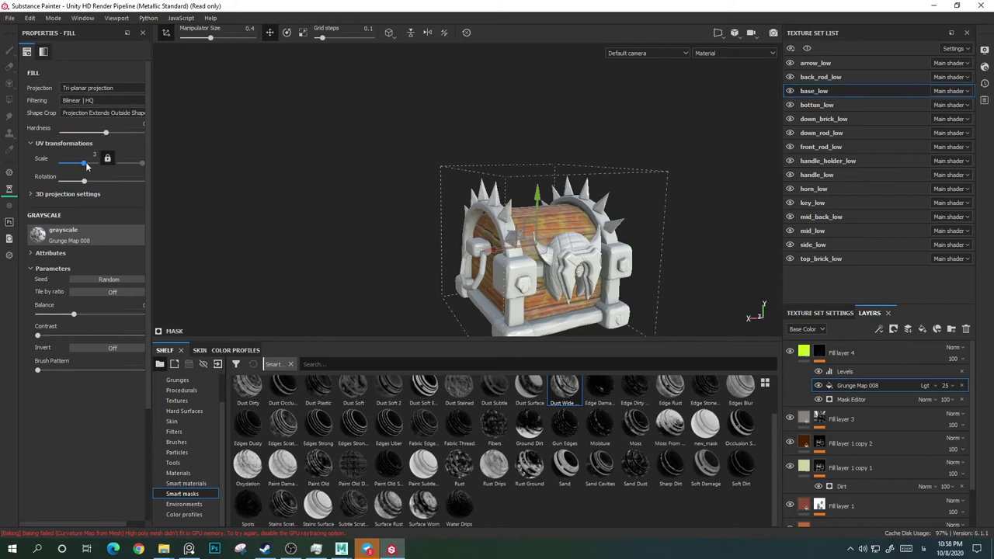
pyautogui.moveTo(87, 166); pyautogui.dragTo(89, 160)
pyautogui.hotkey('ctrl', 's')
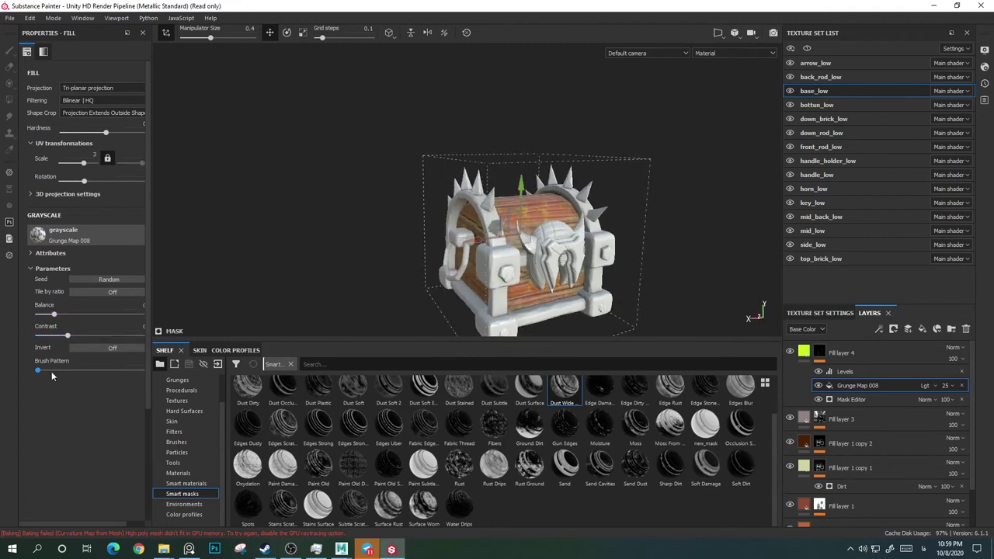
# Step: Fine-tune Fill layer 4's mask balance and its yellow base colour
pyautogui.keyDown('alt'); pyautogui.moveTo(682, 204); pyautogui.dragTo(663, 174); pyautogui.keyUp('alt')
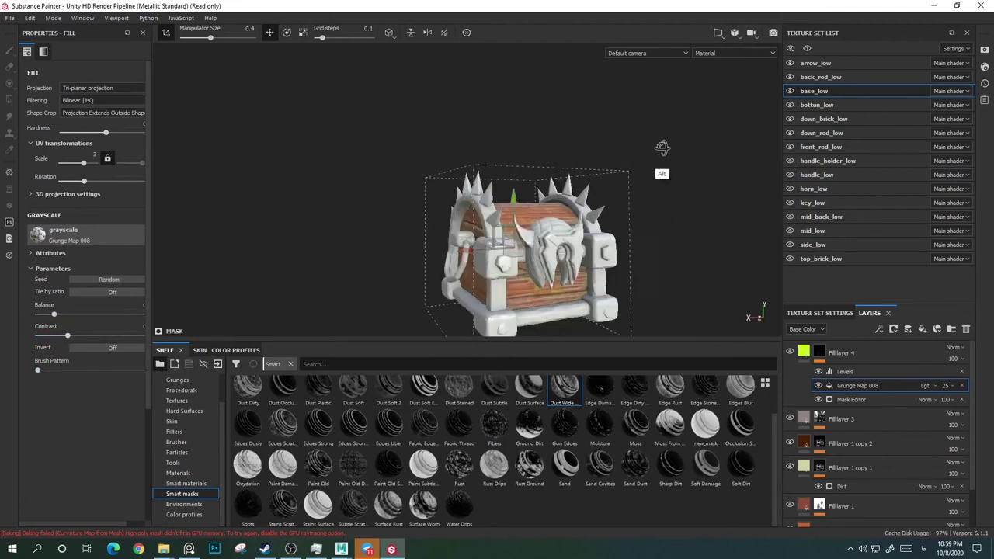
pyautogui.click(873, 396)
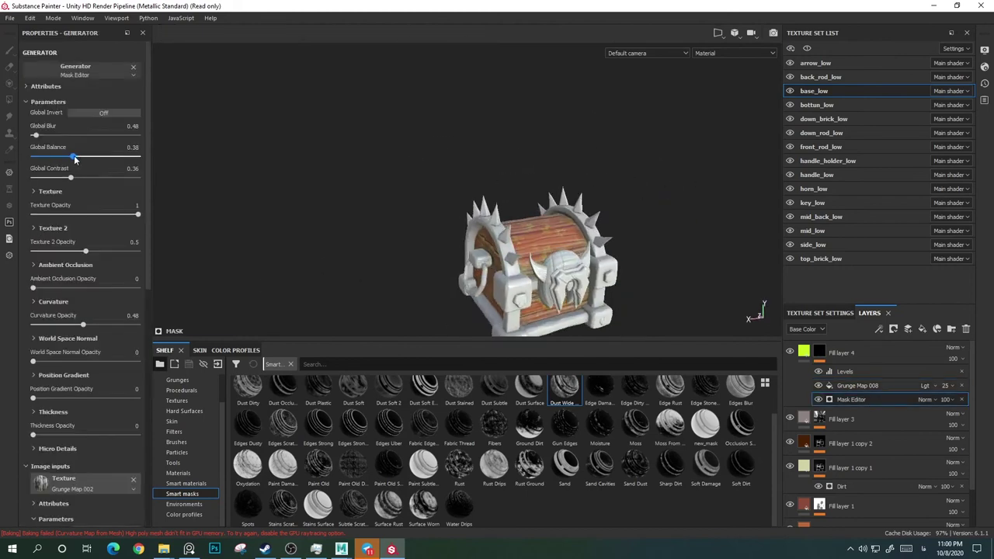
pyautogui.keyDown('alt'); pyautogui.moveTo(684, 217); pyautogui.dragTo(676, 206); pyautogui.keyUp('alt')
pyautogui.click(841, 353)
pyautogui.click(82, 302)
pyautogui.moveTo(186, 350); pyautogui.dragTo(222, 399)
pyautogui.moveTo(668, 222)
pyautogui.keyDown('alt'); pyautogui.mouseDown()
pyautogui.moveTo(656, 233)
pyautogui.moveTo(676, 233)
pyautogui.mouseUp(); pyautogui.keyUp('alt')
# Step: Group base_low's fill layers into Folder 1 and switch to the side_low texture set
pyautogui.click(952, 329)
pyautogui.click(854, 377)
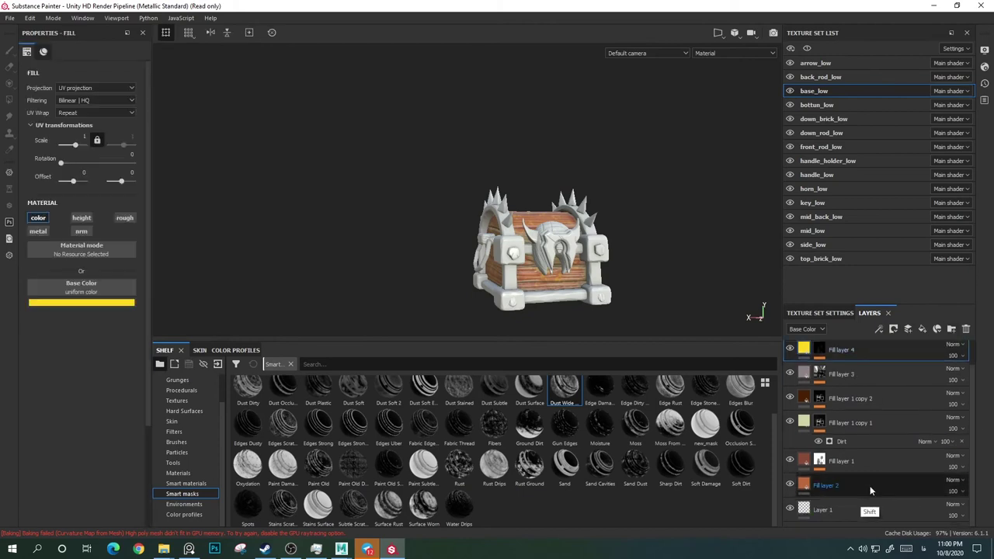
pyautogui.keyDown('shift'); pyautogui.click(870, 488); pyautogui.keyUp('shift')
pyautogui.moveTo(819, 375); pyautogui.dragTo(866, 356)
pyautogui.keyDown('alt'); pyautogui.moveTo(683, 272); pyautogui.dragTo(688, 233); pyautogui.keyUp('alt')
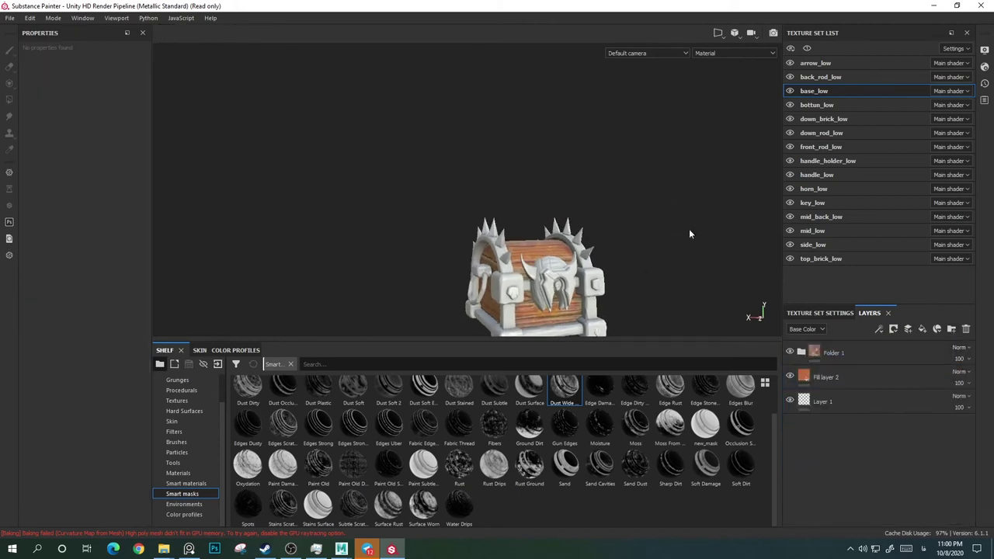
pyautogui.click(813, 244)
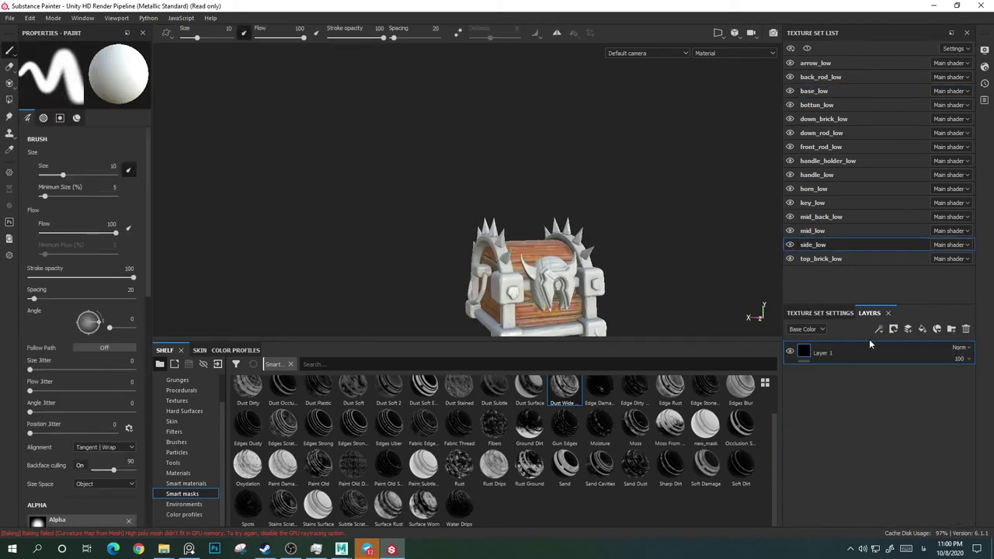
# Step: Add a dark blue metallic fill layer to side_low with lowered roughness
pyautogui.click(922, 329)
pyautogui.click(82, 302)
pyautogui.moveTo(195, 358); pyautogui.dragTo(209, 392)
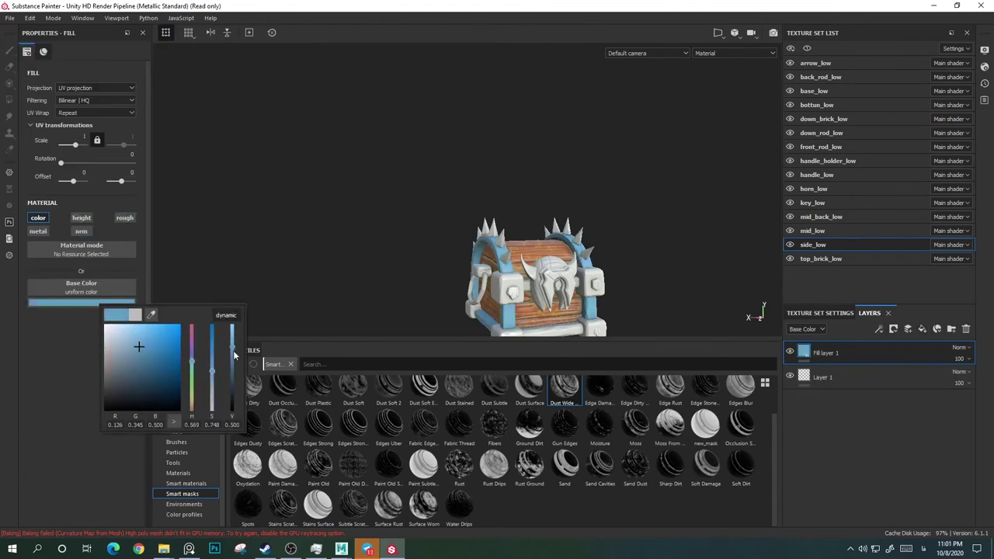
pyautogui.click(125, 217)
pyautogui.click(38, 231)
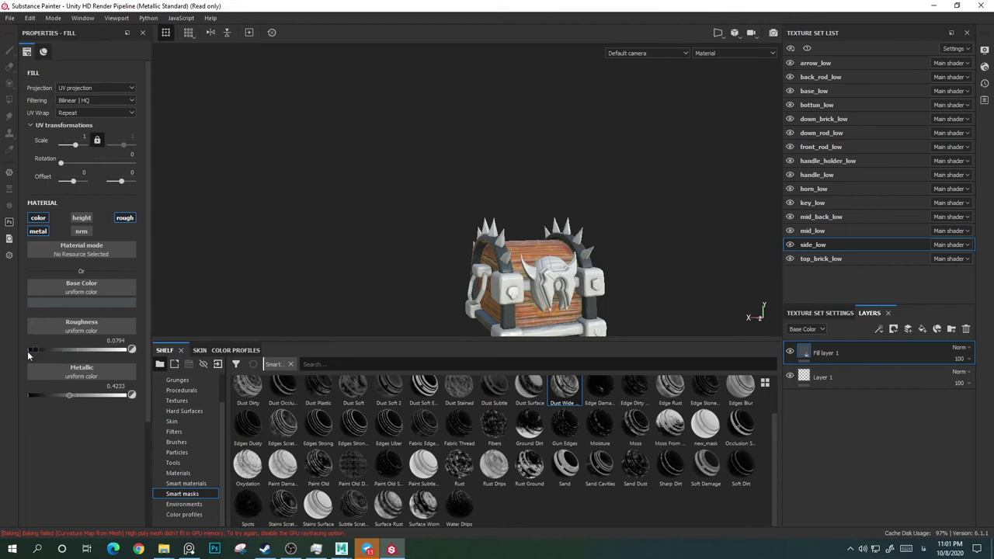
pyautogui.keyDown('alt'); pyautogui.moveTo(636, 247); pyautogui.dragTo(693, 248); pyautogui.keyUp('alt')
# Step: Add Fill layer 2 with height off, metallic on, and a black mask
pyautogui.click(922, 328)
pyautogui.click(125, 218)
pyautogui.click(81, 218)
pyautogui.click(38, 231)
pyautogui.rightClick(815, 355)
pyautogui.click(854, 303)
pyautogui.rightClick(824, 356)
pyautogui.click(845, 300)
# Step: Add a Curvature generator to Fill layer 2's mask and lower its balance for thin edges
pyautogui.rightClick(829, 347)
pyautogui.click(847, 271)
pyautogui.click(77, 70)
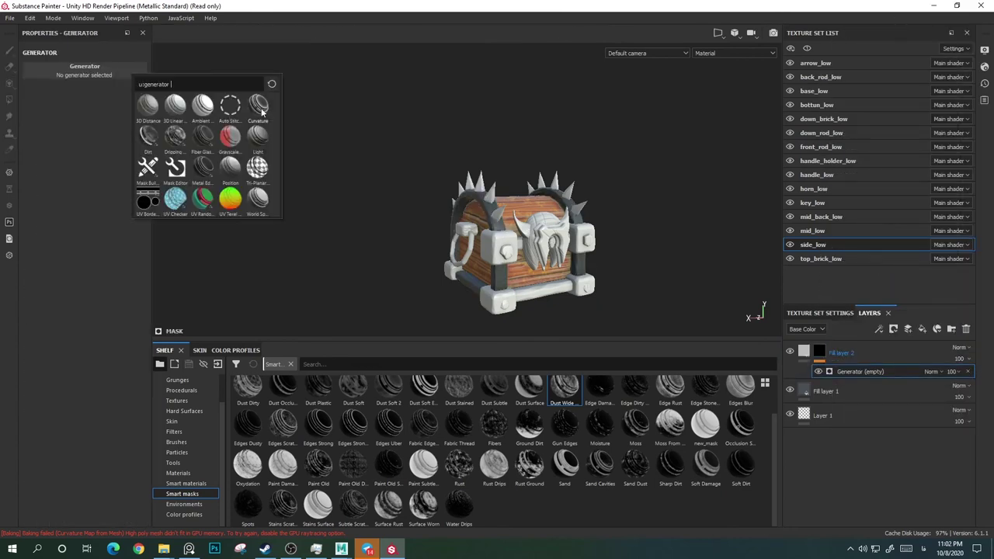
pyautogui.click(150, 128)
pyautogui.click(112, 113)
pyautogui.moveTo(79, 156)
pyautogui.mouseDown()
pyautogui.moveTo(111, 157)
pyautogui.moveTo(96, 156)
pyautogui.mouseUp()
pyautogui.click(112, 112)
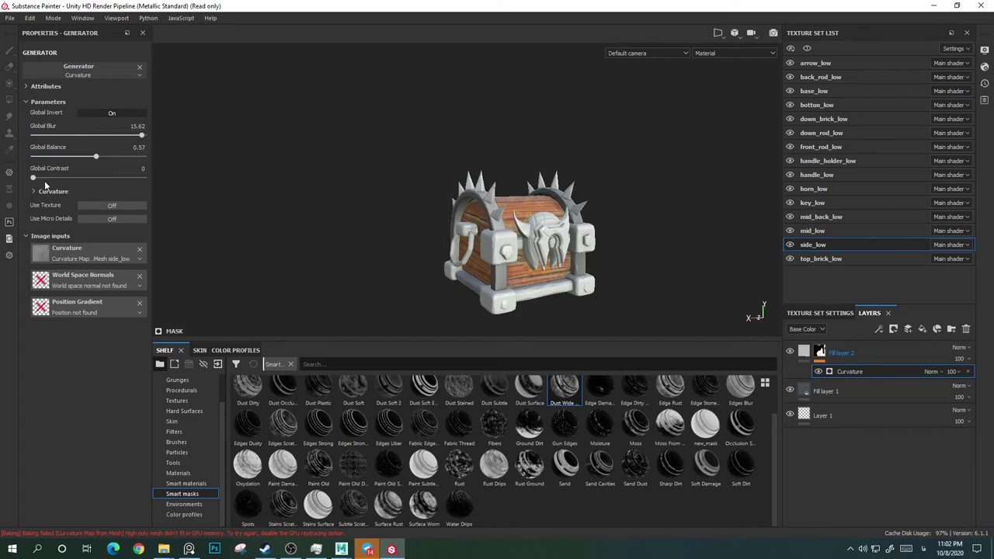
pyautogui.moveTo(32, 134)
pyautogui.mouseDown()
pyautogui.moveTo(143, 138)
pyautogui.moveTo(32, 135)
pyautogui.mouseUp()
pyautogui.moveTo(95, 157); pyautogui.dragTo(42, 157)
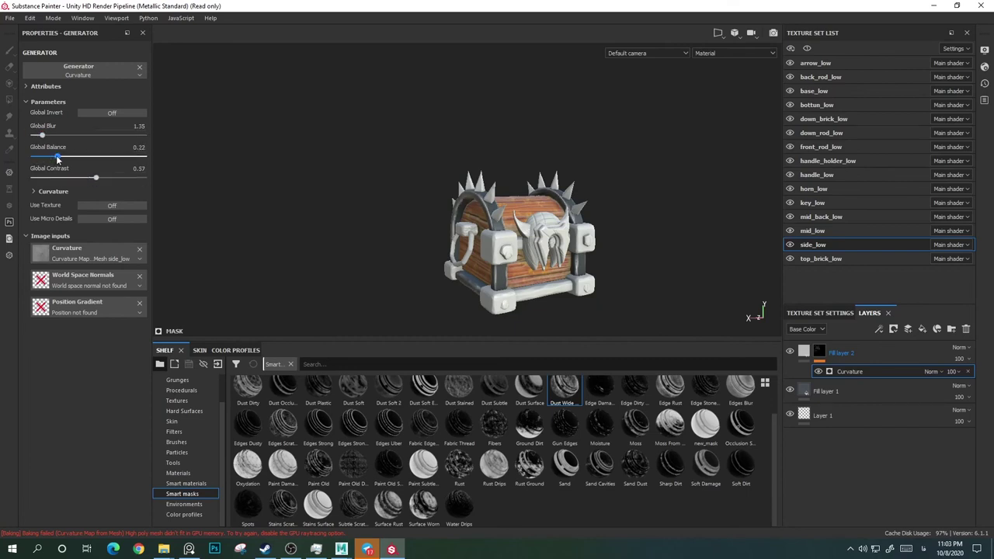
pyautogui.moveTo(56, 155); pyautogui.dragTo(54, 157)
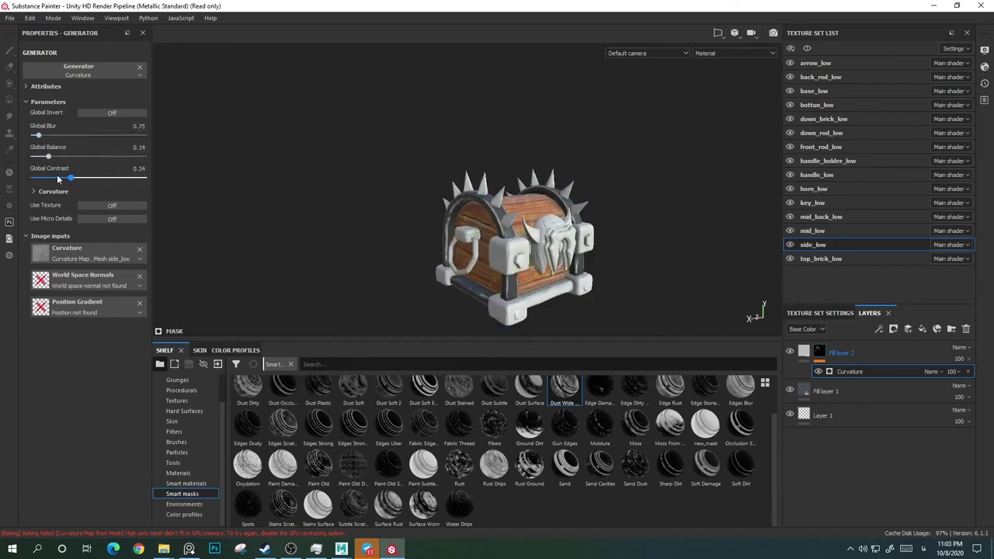
# Step: Colour Fill layer 2 cyan and add a new Fill layer 3
pyautogui.moveTo(217, 391)
pyautogui.mouseDown()
pyautogui.moveTo(215, 359)
pyautogui.moveTo(234, 365)
pyautogui.mouseUp()
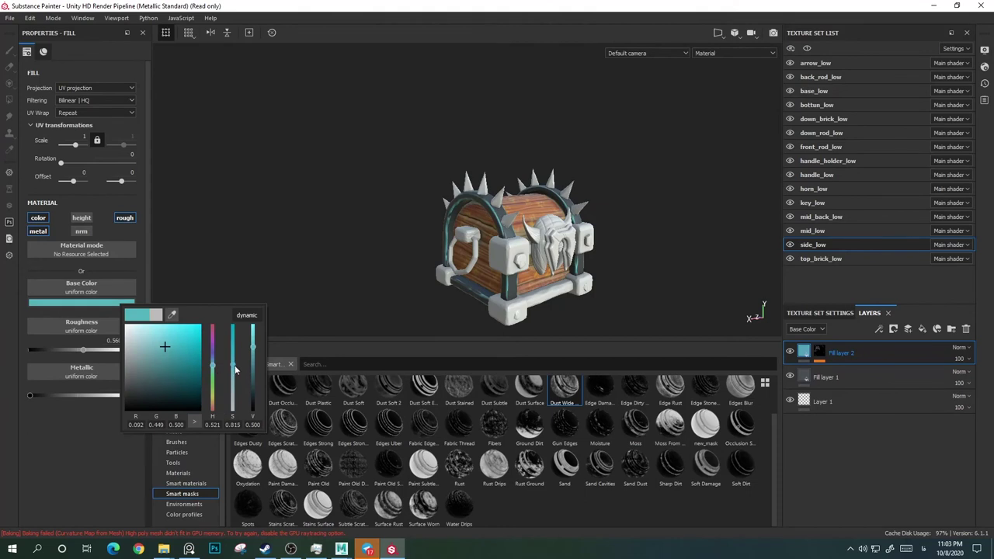
pyautogui.click(808, 377)
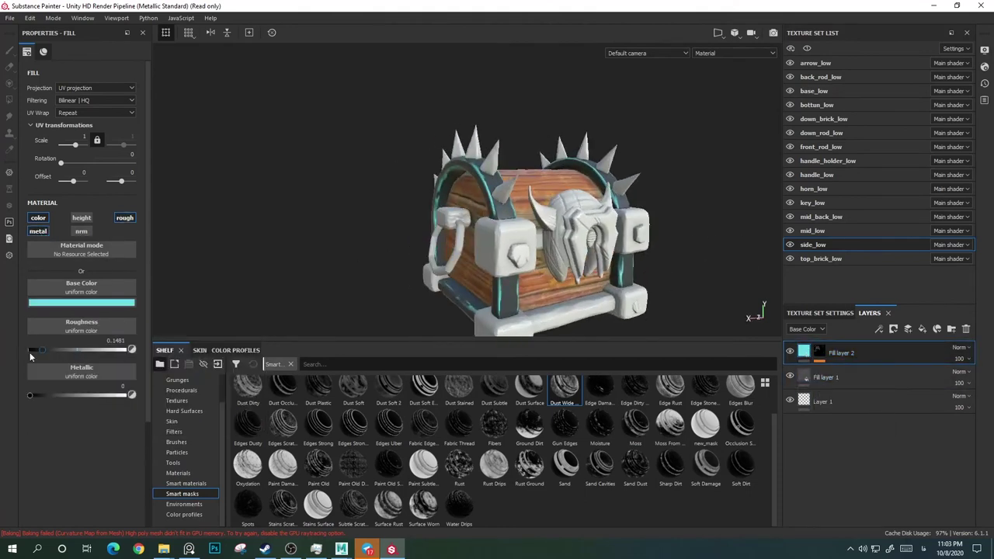
pyautogui.click(923, 328)
pyautogui.scroll(1, 430, 431)
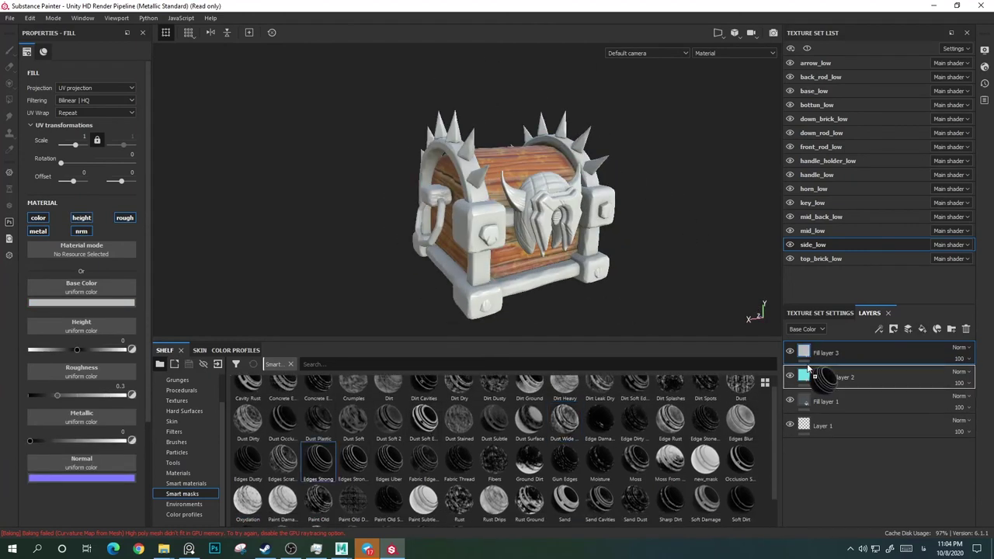
# Step: Apply the Edges Strong smart mask to Fill layer 3, colour it light cyan, and lower its roughness
pyautogui.moveTo(357, 463); pyautogui.dragTo(831, 356)
pyautogui.moveTo(60, 156); pyautogui.dragTo(75, 177)
pyautogui.click(842, 353)
pyautogui.click(82, 302)
pyautogui.moveTo(206, 388)
pyautogui.mouseDown()
pyautogui.moveTo(206, 347)
pyautogui.moveTo(230, 368)
pyautogui.moveTo(206, 354)
pyautogui.moveTo(129, 358)
pyautogui.mouseUp()
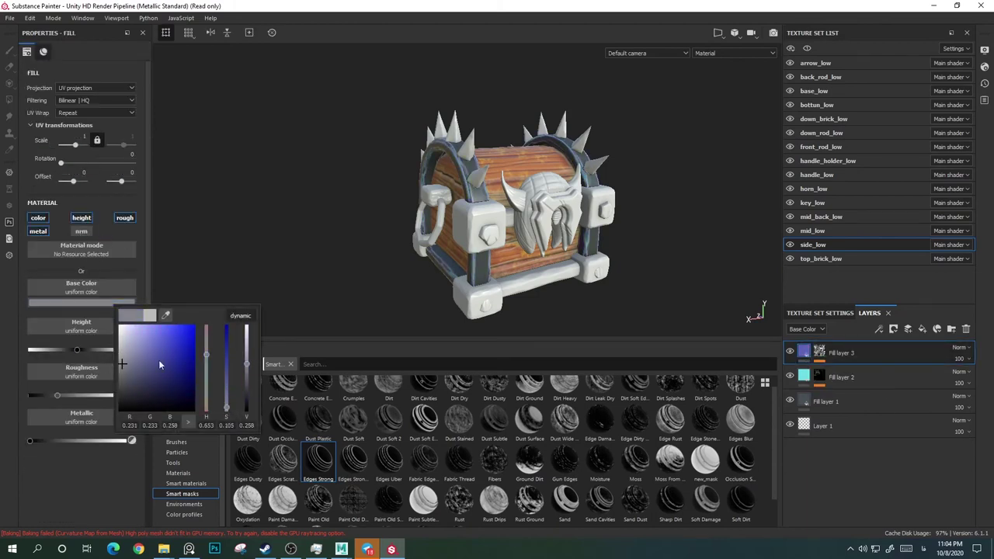
pyautogui.moveTo(252, 356); pyautogui.dragTo(247, 330)
pyautogui.moveTo(57, 396)
pyautogui.mouseDown()
pyautogui.moveTo(32, 395)
pyautogui.moveTo(41, 396)
pyautogui.mouseUp()
pyautogui.click(82, 302)
pyautogui.moveTo(224, 346)
pyautogui.mouseDown()
pyautogui.moveTo(224, 367)
pyautogui.moveTo(247, 365)
pyautogui.mouseUp()
pyautogui.click(633, 303)
# Step: Add a curvature-masked Fill layer 4 and adjust the mask's balance and contrast
pyautogui.moveTo(632, 303)
pyautogui.keyDown('alt'); pyautogui.mouseDown()
pyautogui.moveTo(646, 282)
pyautogui.moveTo(631, 250)
pyautogui.moveTo(543, 326)
pyautogui.mouseUp(); pyautogui.keyUp('alt')
pyautogui.scroll(-1, 434, 416)
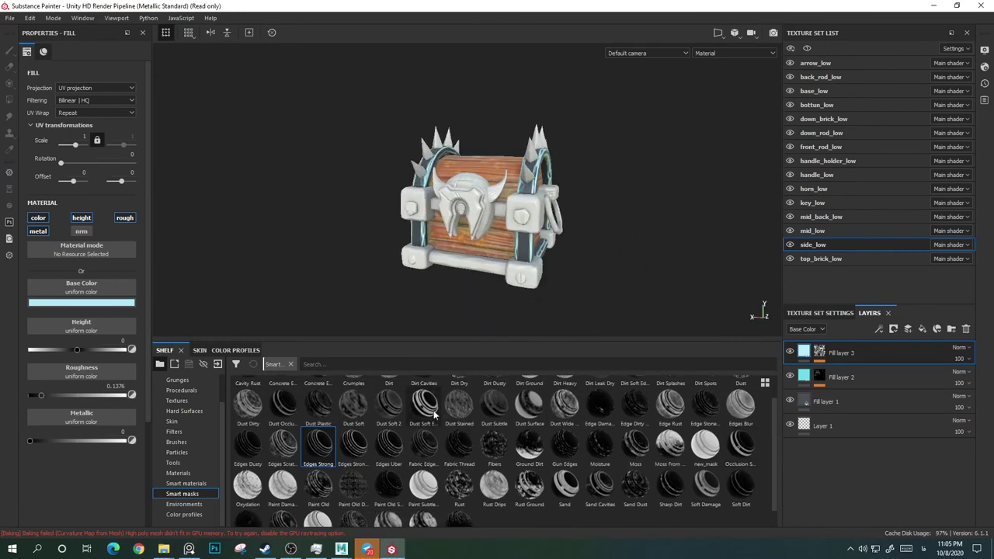
pyautogui.moveTo(428, 412)
pyautogui.mouseDown()
pyautogui.moveTo(800, 365)
pyautogui.moveTo(617, 233)
pyautogui.moveTo(544, 233)
pyautogui.mouseUp()
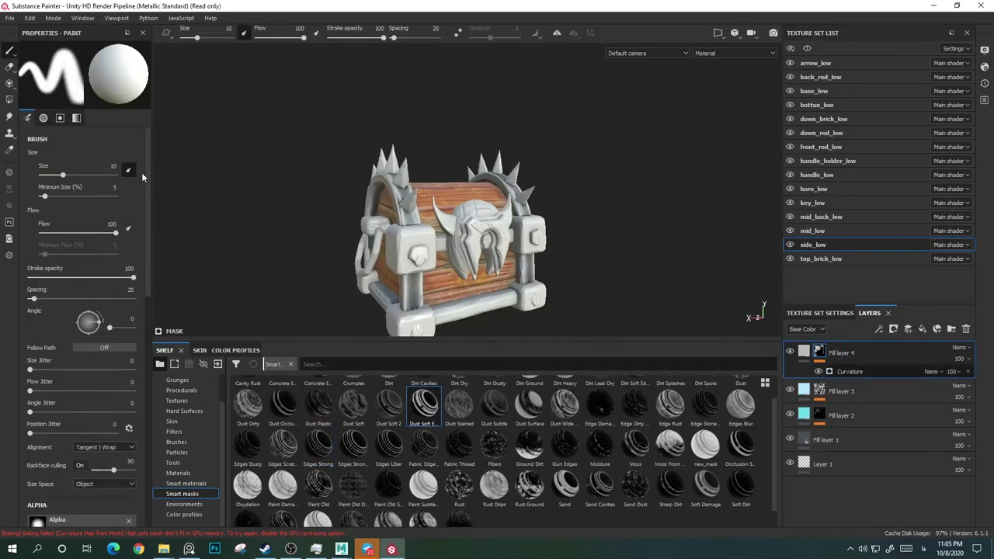
pyautogui.moveTo(57, 156); pyautogui.dragTo(74, 175)
# Step: Colour Fill layer 4 light cyan and turn off its height channel
pyautogui.click(842, 353)
pyautogui.click(81, 302)
pyautogui.moveTo(205, 410)
pyautogui.mouseDown()
pyautogui.moveTo(205, 348)
pyautogui.moveTo(205, 394)
pyautogui.mouseUp()
pyautogui.moveTo(225, 334)
pyautogui.mouseDown()
pyautogui.moveTo(225, 404)
pyautogui.moveTo(225, 365)
pyautogui.moveTo(225, 389)
pyautogui.mouseUp()
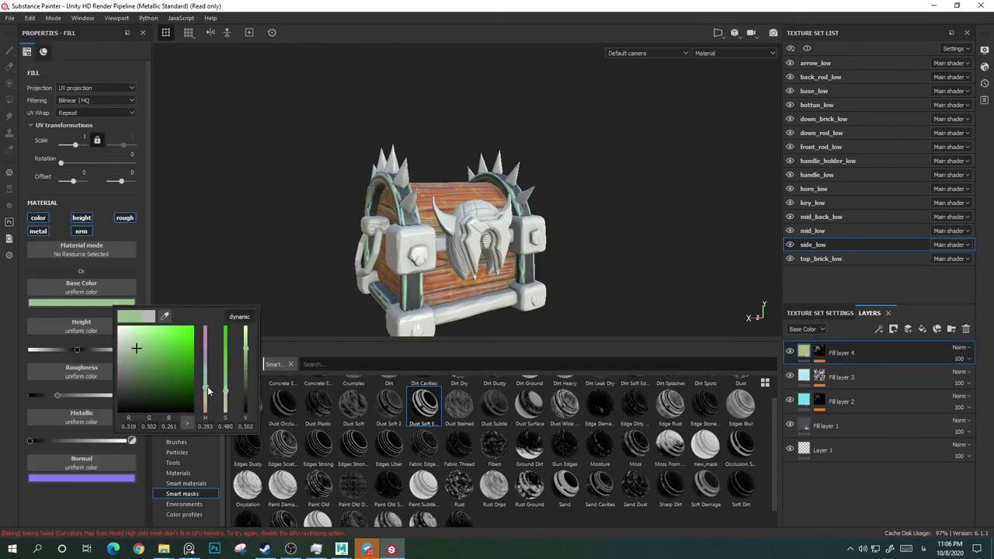
pyautogui.keyDown('alt'); pyautogui.moveTo(505, 233); pyautogui.dragTo(665, 243); pyautogui.keyUp('alt')
pyautogui.click(81, 303)
pyautogui.click(224, 328)
pyautogui.moveTo(228, 359); pyautogui.dragTo(225, 366)
pyautogui.moveTo(265, 368); pyautogui.dragTo(267, 331)
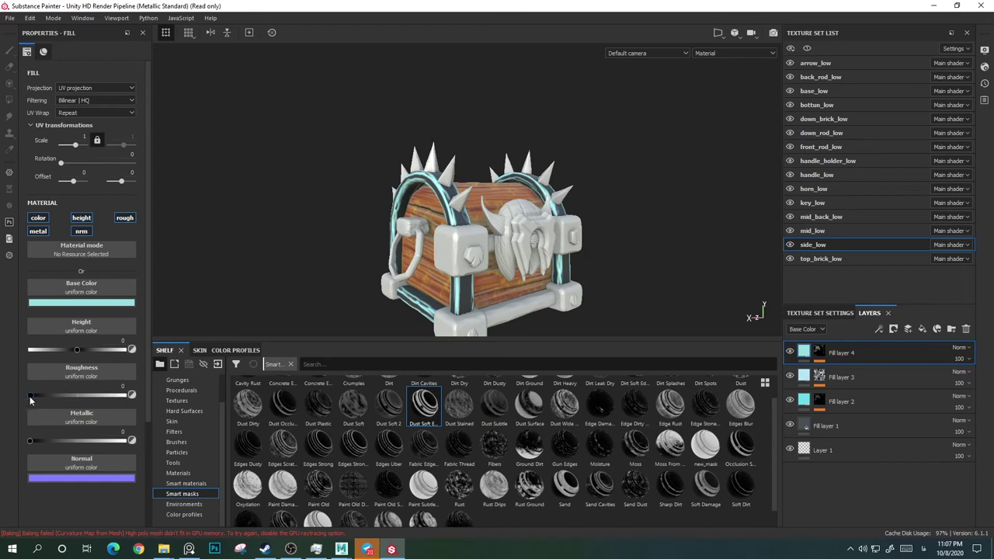
pyautogui.click(106, 442)
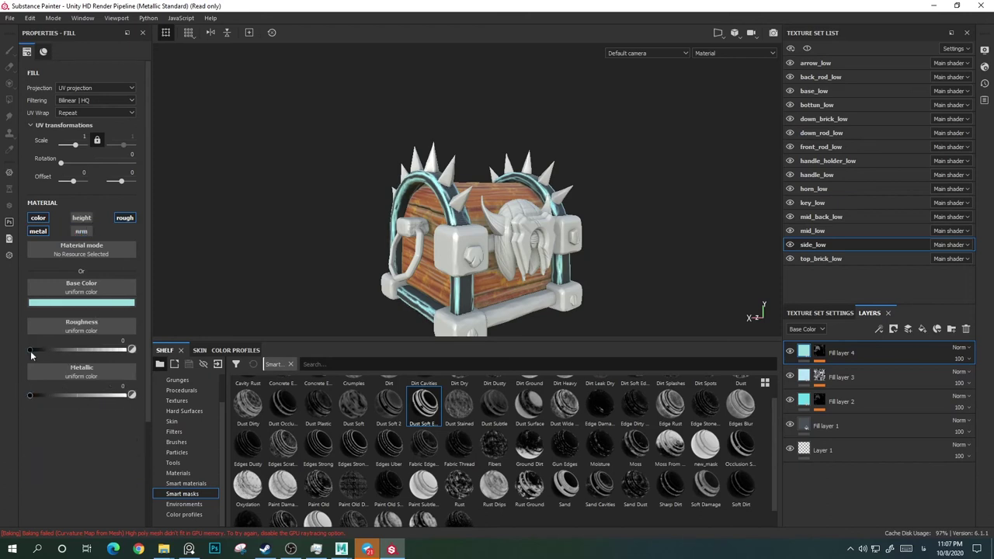
# Step: Lighten Fill layer 2 to pale cyan, lower its metallic value, and set roughness to 0
pyautogui.click(841, 402)
pyautogui.click(117, 303)
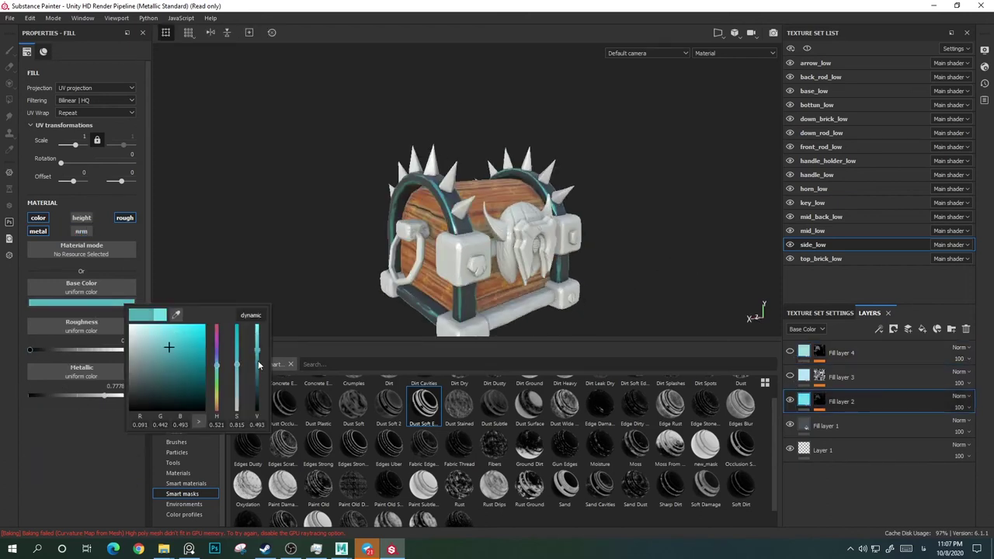
pyautogui.moveTo(257, 359); pyautogui.dragTo(257, 326)
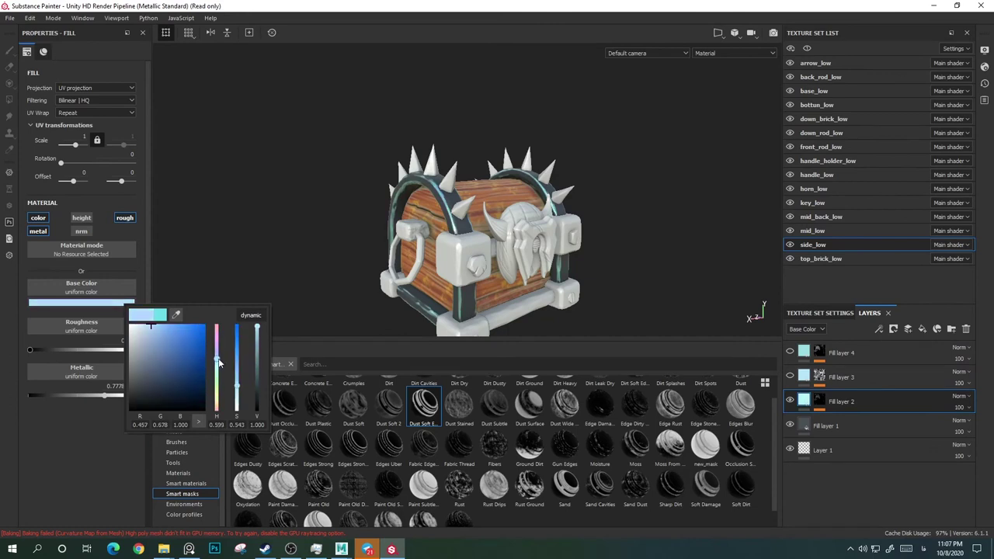
pyautogui.click(58, 395)
pyautogui.click(30, 350)
pyautogui.keyDown('alt'); pyautogui.moveTo(681, 206); pyautogui.dragTo(650, 228); pyautogui.keyUp('alt')
pyautogui.scroll(-1, 775, 488)
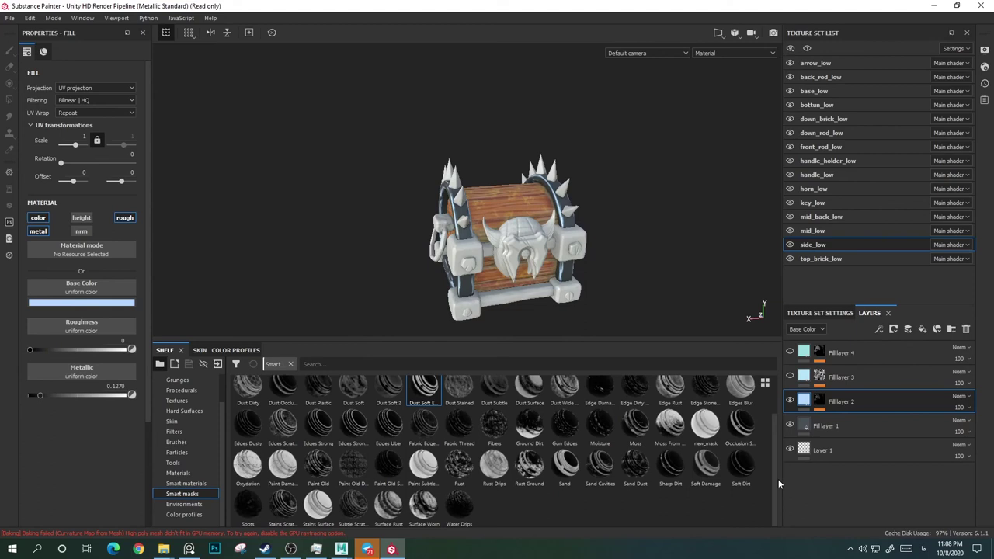
pyautogui.scroll(1, 772, 439)
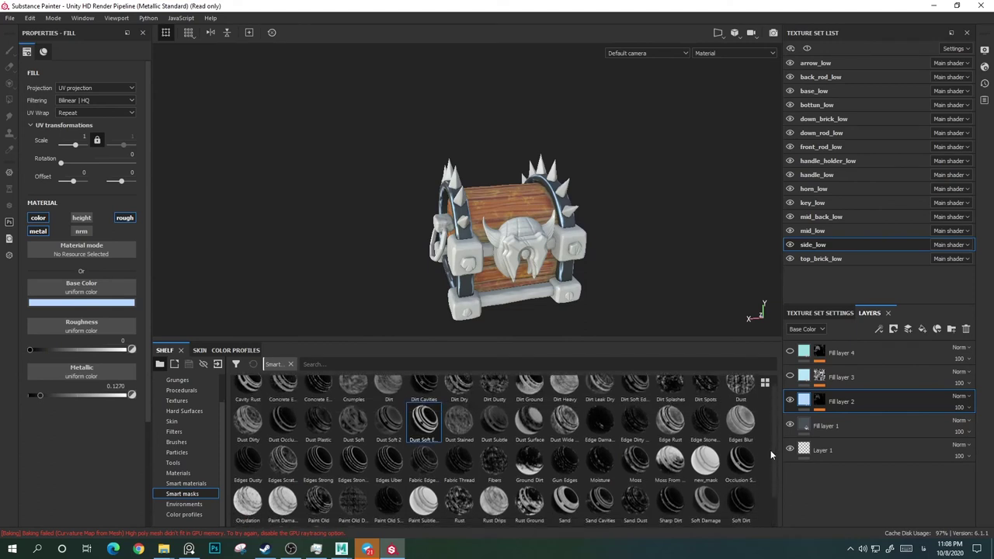
pyautogui.scroll(-1, 769, 458)
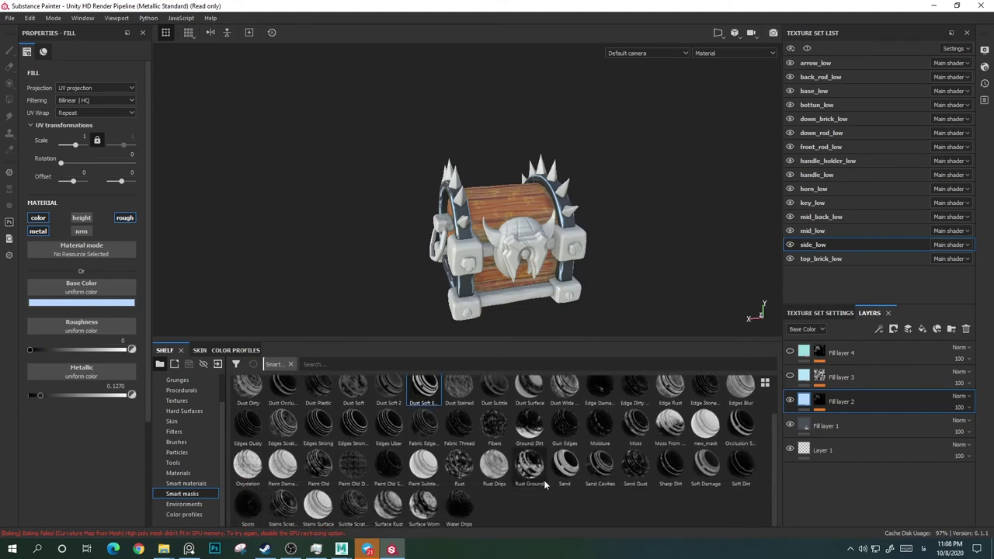
pyautogui.rightClick(819, 353)
pyautogui.click(916, 295)
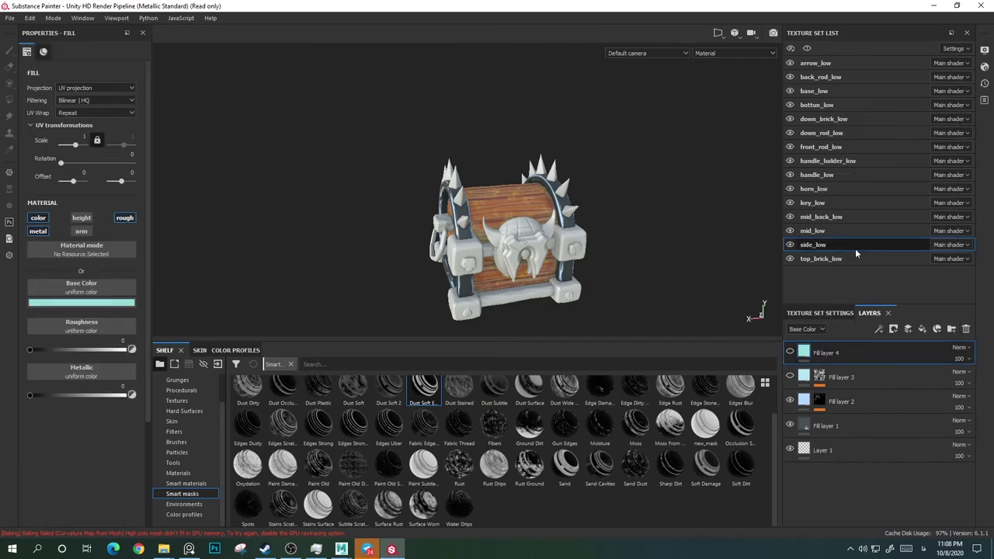
# Step: Add an inverted Mask Editor generator to Fill layer 4 with balance 0.24 and Texture 2 about 0.6
pyautogui.moveTo(459, 466); pyautogui.dragTo(855, 365)
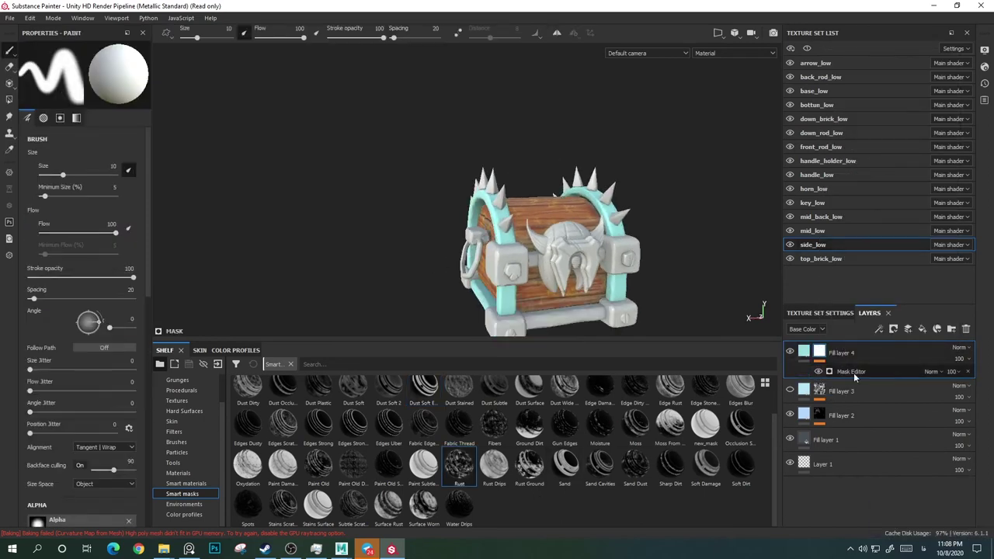
pyautogui.click(47, 158)
pyautogui.moveTo(36, 136); pyautogui.dragTo(60, 156)
pyautogui.click(103, 112)
pyautogui.keyDown('alt'); pyautogui.moveTo(543, 233); pyautogui.dragTo(655, 217); pyautogui.keyUp('alt')
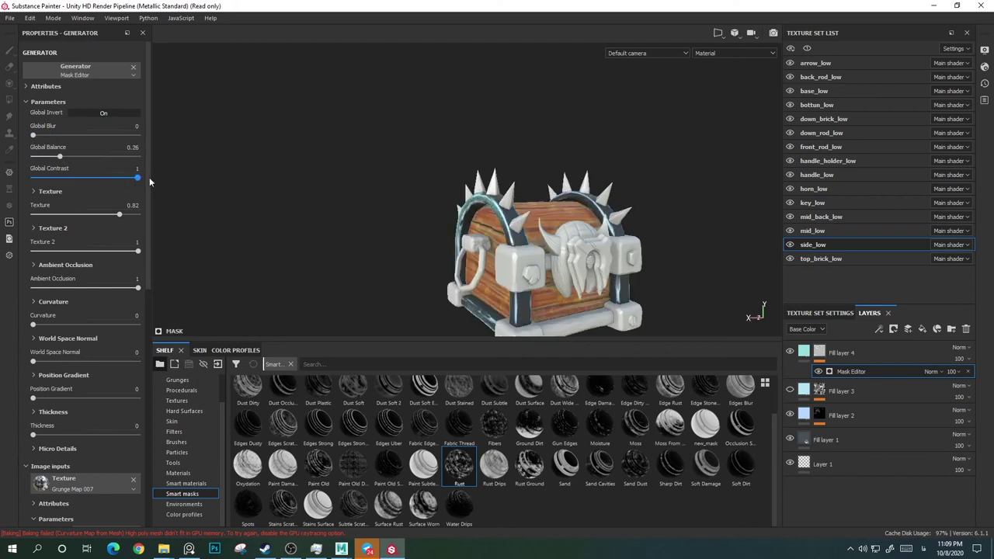
pyautogui.click(110, 114)
pyautogui.moveTo(68, 156); pyautogui.dragTo(58, 156)
pyautogui.moveTo(32, 135); pyautogui.dragTo(68, 138)
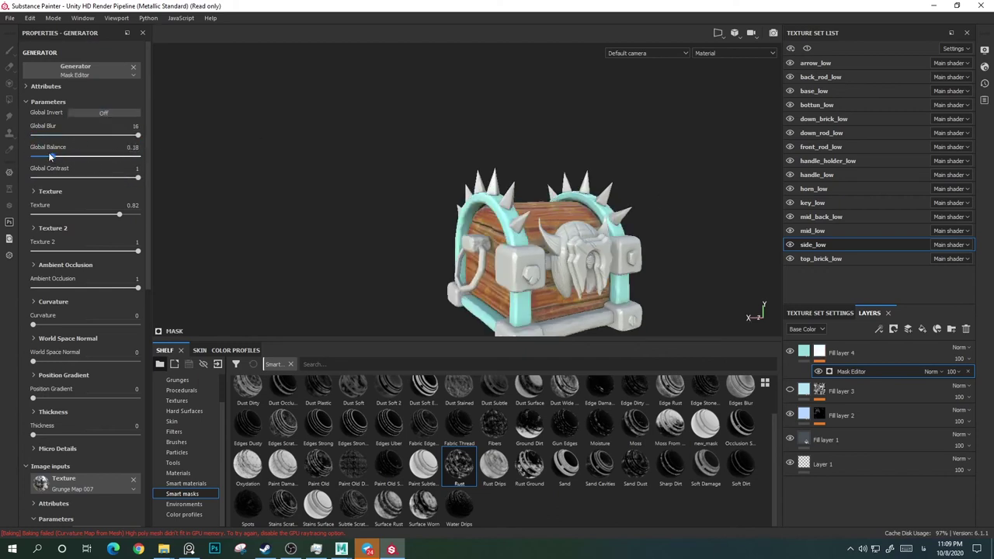
pyautogui.click(115, 116)
pyautogui.moveTo(58, 156); pyautogui.dragTo(57, 156)
pyautogui.moveTo(138, 251); pyautogui.dragTo(98, 252)
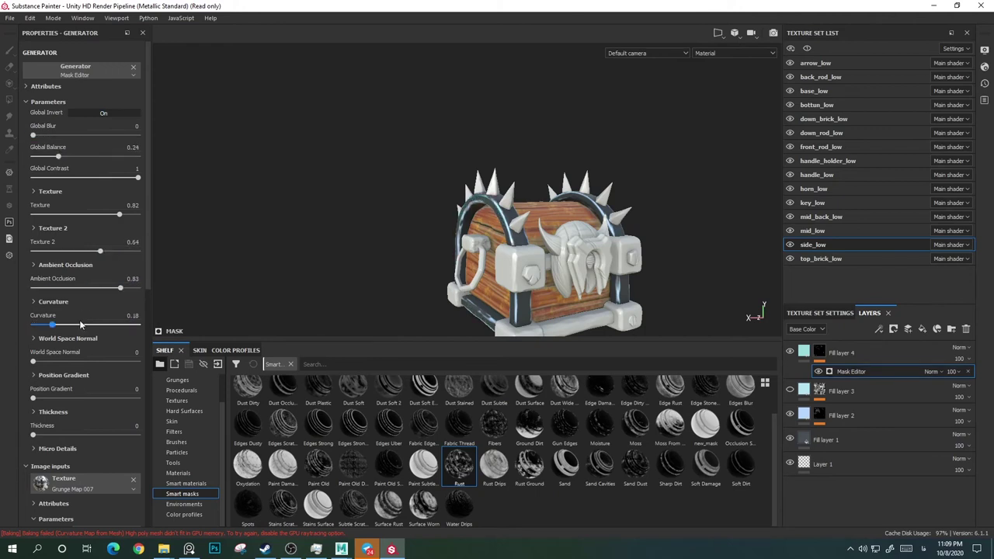
# Step: Adjust Fill layer 4's base colour and group Fill layers 4, 3 and 2 into Folder 1
pyautogui.scroll(-4, 78, 411)
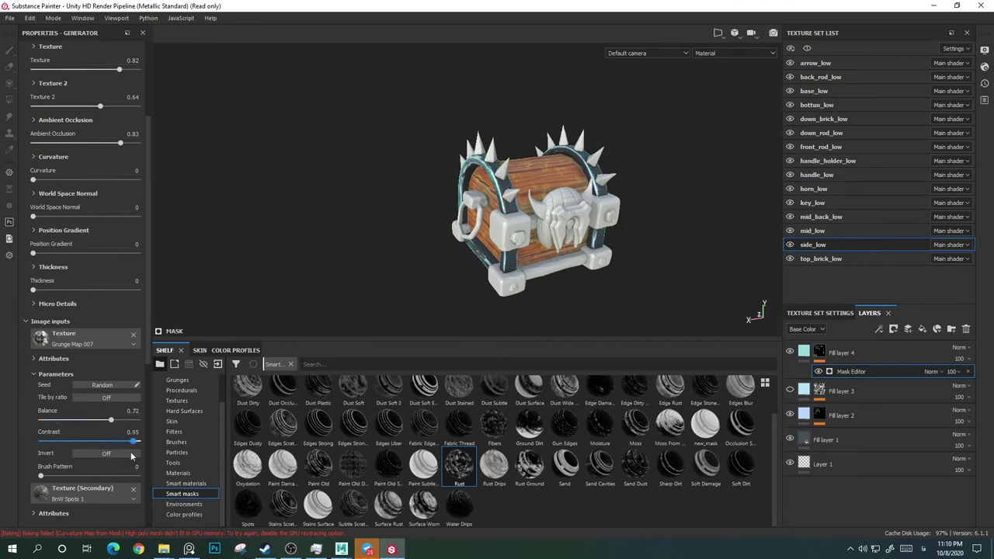
pyautogui.scroll(-3, 46, 458)
pyautogui.scroll(-1, 73, 424)
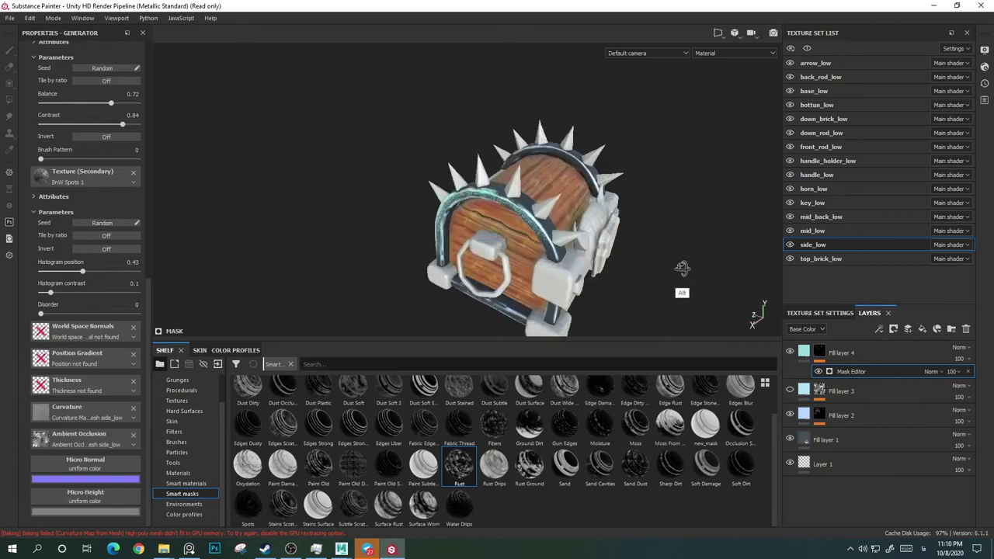
pyautogui.moveTo(267, 326); pyautogui.dragTo(262, 350)
pyautogui.moveTo(240, 373)
pyautogui.mouseDown()
pyautogui.moveTo(243, 392)
pyautogui.moveTo(221, 337)
pyautogui.moveTo(221, 349)
pyautogui.mouseUp()
pyautogui.moveTo(590, 226)
pyautogui.keyDown('alt'); pyautogui.mouseDown()
pyautogui.moveTo(698, 225)
pyautogui.moveTo(643, 225)
pyautogui.mouseUp(); pyautogui.keyUp('alt')
pyautogui.keyDown('shift'); pyautogui.click(854, 425); pyautogui.keyUp('shift')
# Step: Group the fill layers into Folder 1, save it as a smart material and apply it to down_brick_low
pyautogui.hotkey('ctrl', 'g')
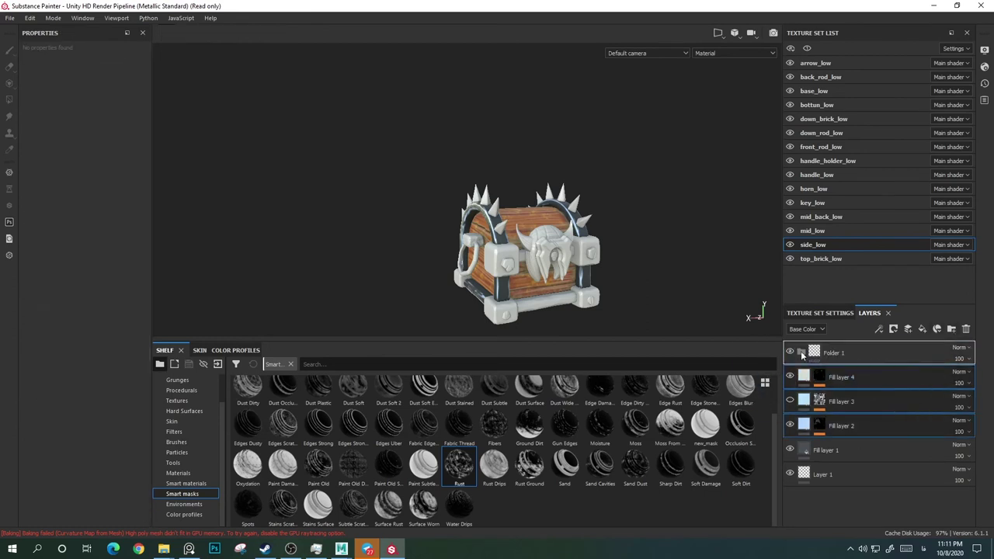
pyautogui.rightClick(802, 355)
pyautogui.click(881, 301)
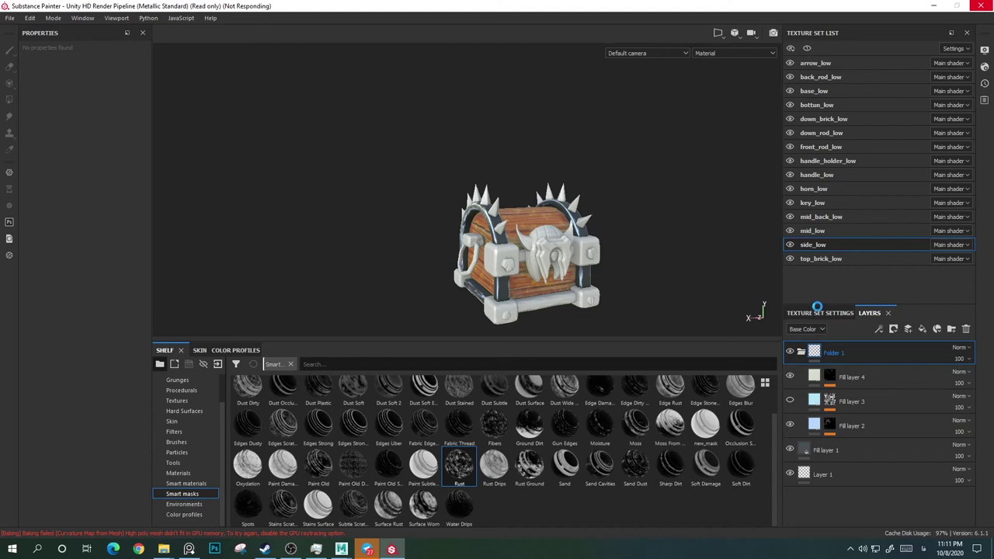
pyautogui.moveTo(564, 472); pyautogui.dragTo(501, 311)
# Step: Add a dark blue fill layer above Layer 1 and reveal its curvature mask settings
pyautogui.click(883, 451)
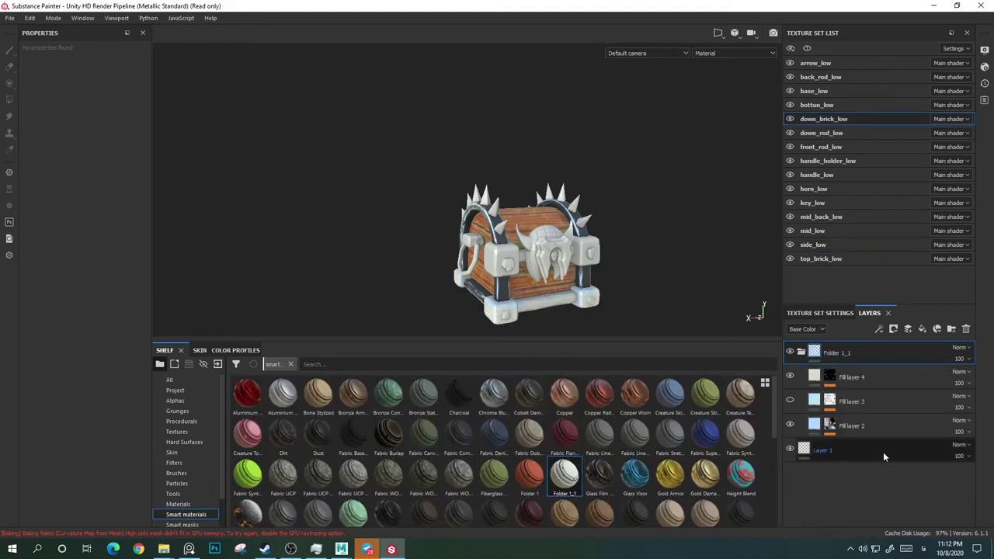
pyautogui.click(936, 330)
pyautogui.click(82, 302)
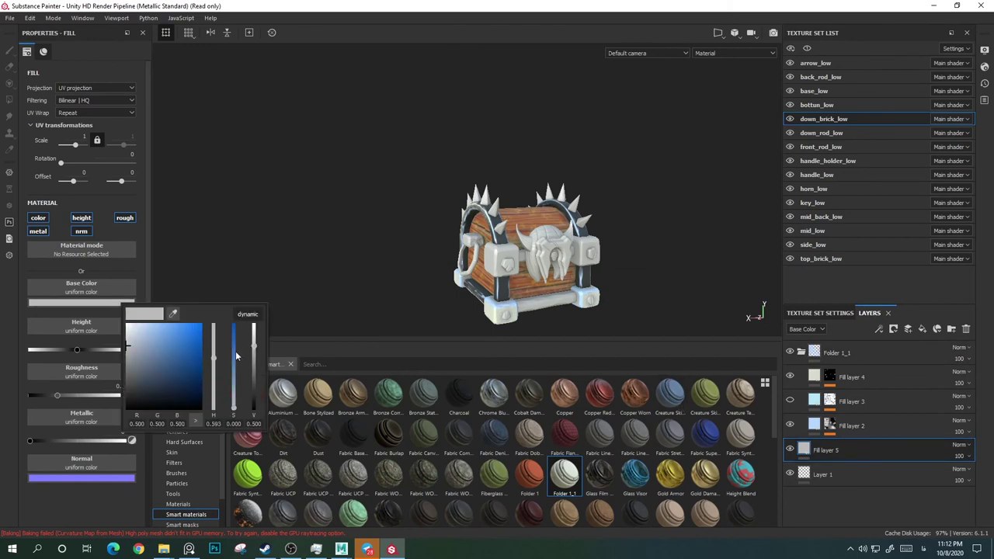
pyautogui.moveTo(253, 342); pyautogui.dragTo(256, 365)
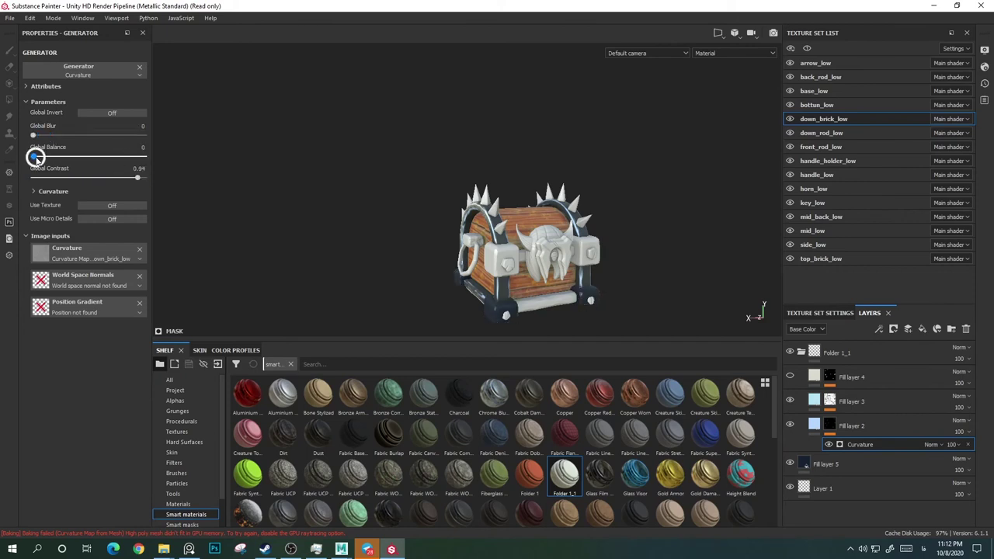
pyautogui.click(48, 193)
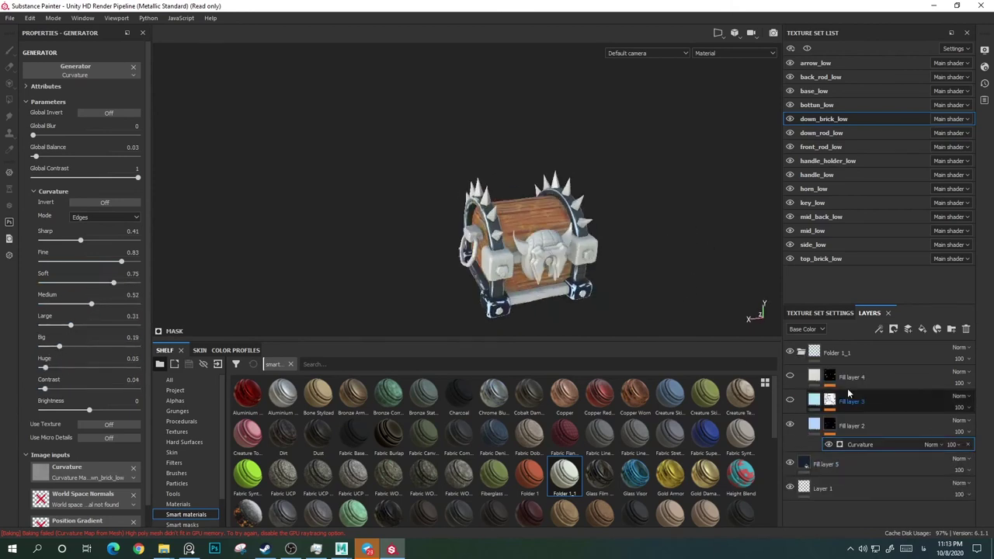
# Step: Move Fill layer 1 into Folder 1 on side_low, then return to down_brick_low
pyautogui.click(850, 451)
pyautogui.moveTo(864, 452); pyautogui.dragTo(808, 353)
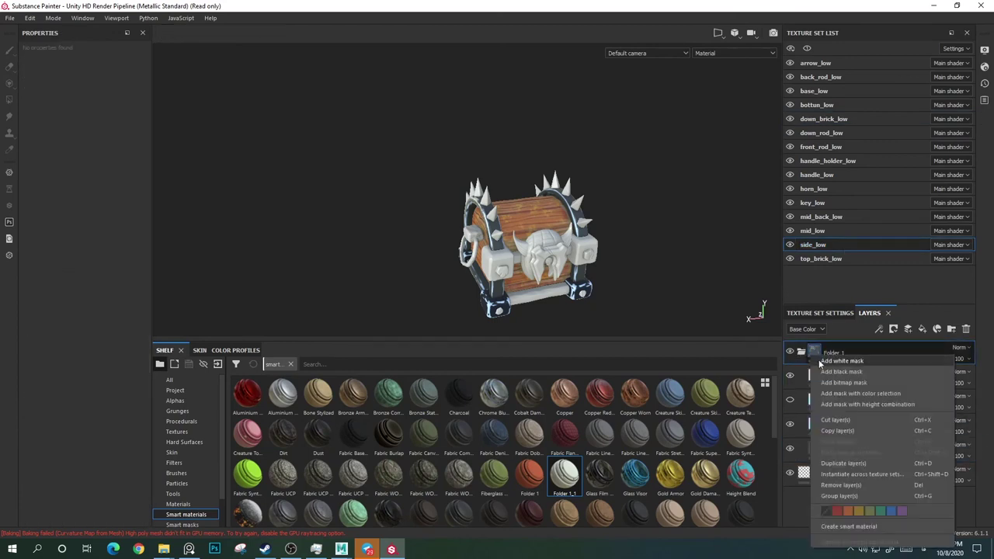
pyautogui.rightClick(805, 348)
pyautogui.click(854, 404)
pyautogui.click(824, 119)
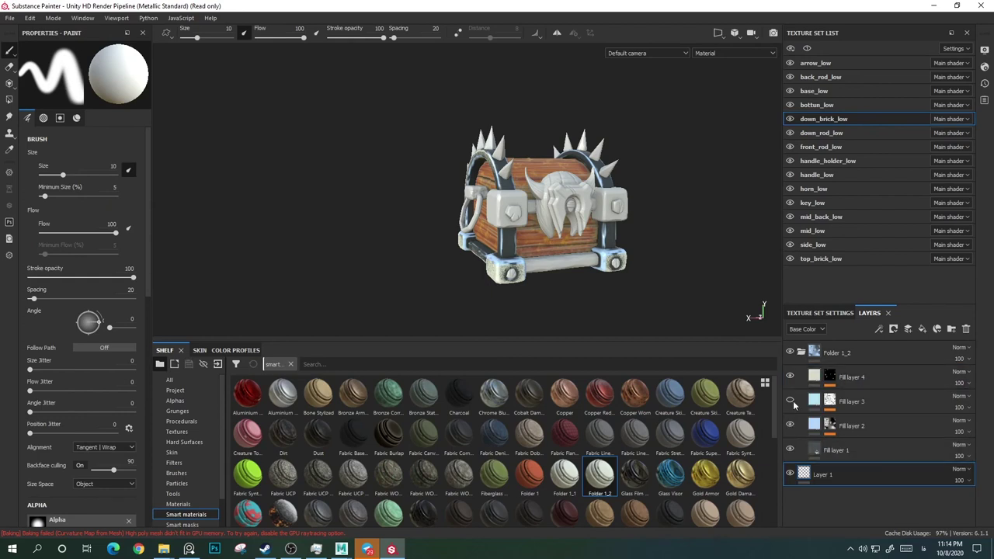
# Step: Adjust Fill layer 2's curvature mask and save Folder 1_2 as smart material Folder 1_3
pyautogui.click(937, 328)
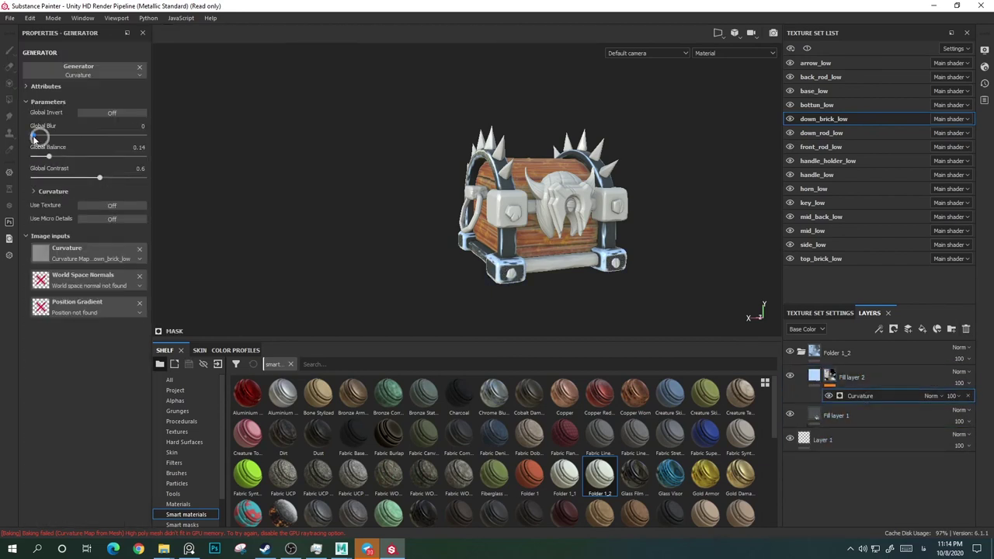
pyautogui.click(35, 192)
pyautogui.keyDown('alt'); pyautogui.moveTo(675, 266); pyautogui.dragTo(657, 258); pyautogui.keyUp('alt')
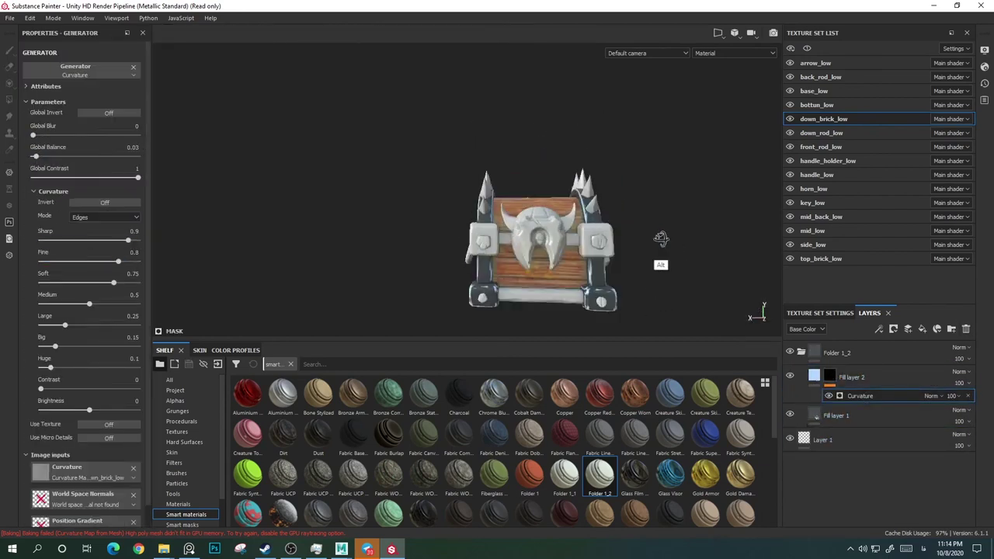
pyautogui.click(834, 354)
pyautogui.rightClick(869, 354)
pyautogui.click(899, 294)
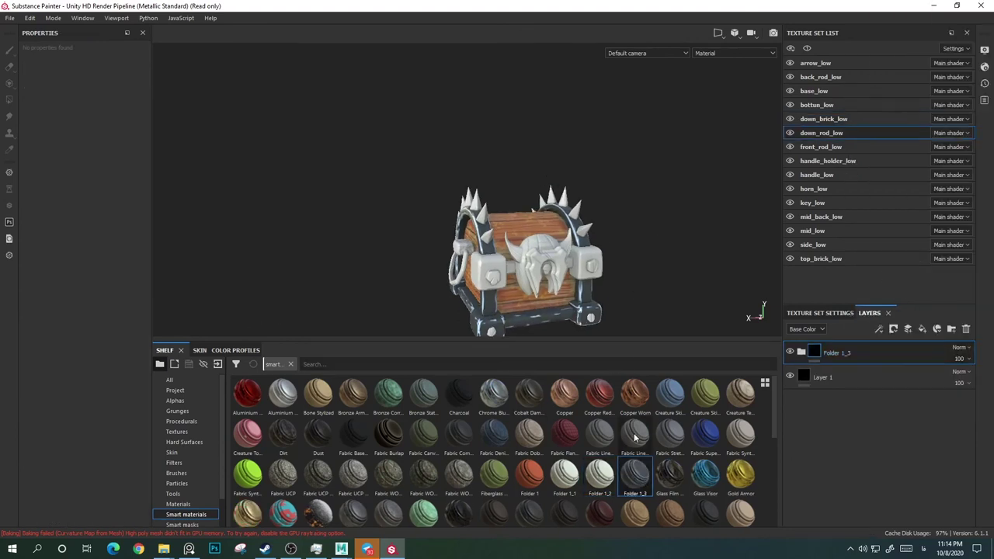
# Step: Apply Folder 1_3 to down_rod_low and lower Fill layer 2's curvature Global Balance
pyautogui.keyDown('alt'); pyautogui.moveTo(630, 187); pyautogui.dragTo(624, 233); pyautogui.keyUp('alt')
pyautogui.moveTo(634, 472)
pyautogui.mouseDown()
pyautogui.moveTo(546, 276)
pyautogui.moveTo(526, 290)
pyautogui.moveTo(571, 289)
pyautogui.mouseUp()
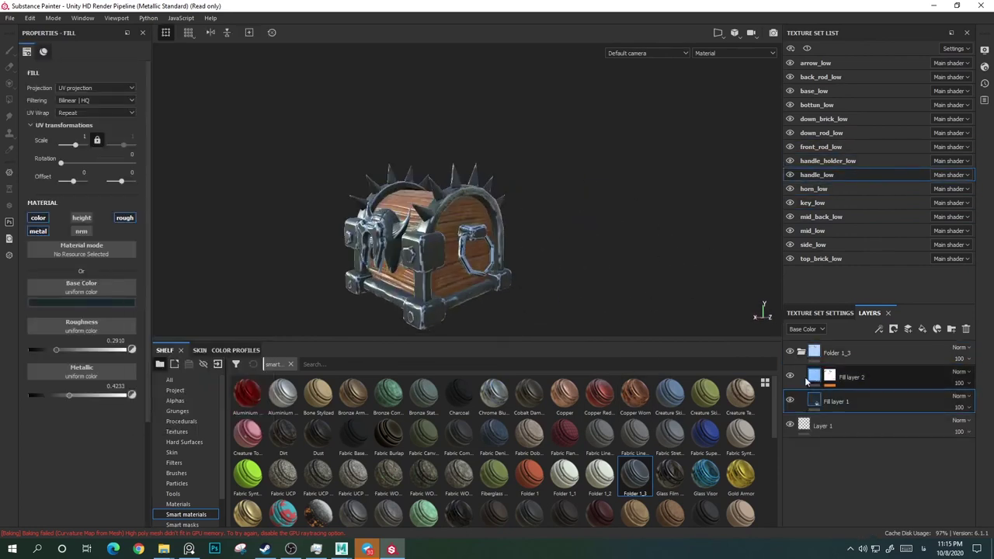
pyautogui.keyDown('alt'); pyautogui.moveTo(326, 326); pyautogui.dragTo(631, 236); pyautogui.keyUp('alt')
pyautogui.click(830, 376)
pyautogui.click(860, 398)
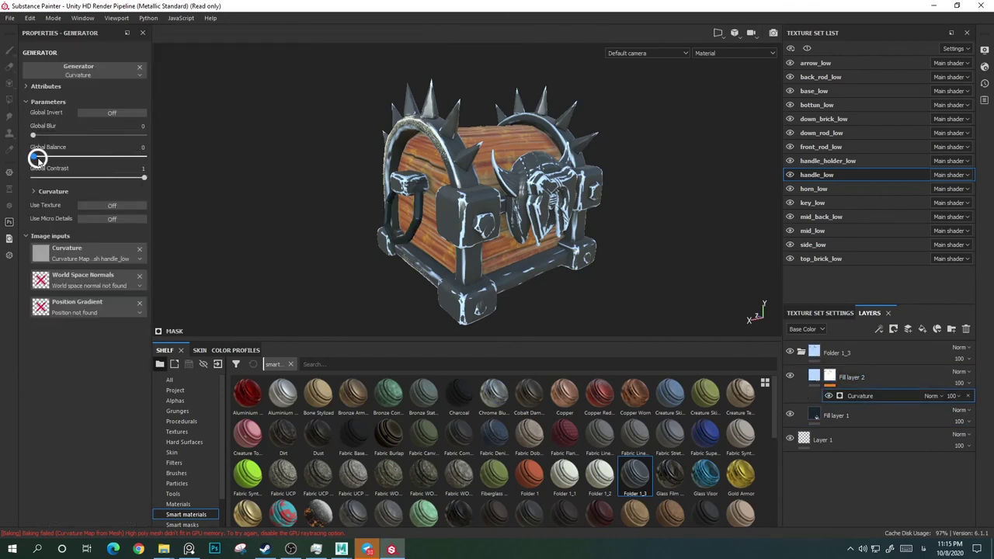
pyautogui.moveTo(153, 158); pyautogui.dragTo(183, 157)
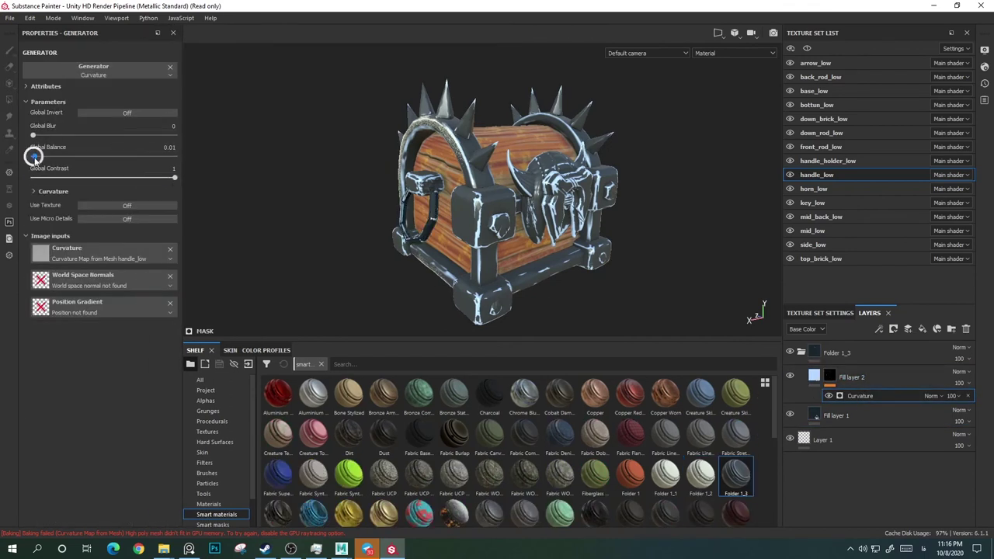
# Step: Apply the Copper Red Bleached smart material to key_low
pyautogui.keyDown('alt'); pyautogui.moveTo(640, 240); pyautogui.dragTo(709, 249); pyautogui.keyUp('alt')
pyautogui.moveTo(629, 392); pyautogui.dragTo(544, 241)
pyautogui.keyDown('alt'); pyautogui.moveTo(668, 264); pyautogui.dragTo(590, 267); pyautogui.keyUp('alt')
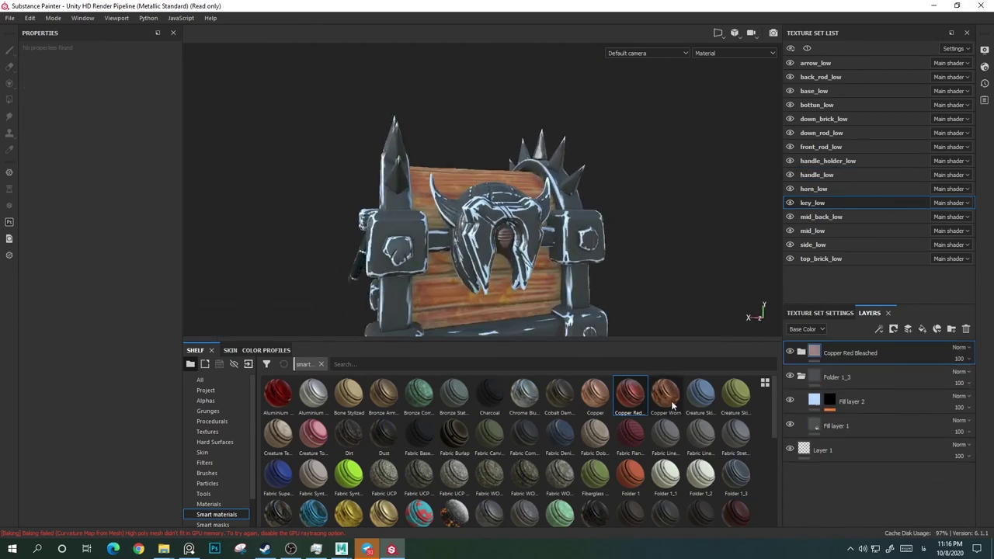
# Step: Try Bone Stylized and Bronze Armor smart materials on the key, then delete them
pyautogui.moveTo(356, 402); pyautogui.dragTo(505, 248)
pyautogui.moveTo(383, 392); pyautogui.dragTo(505, 248)
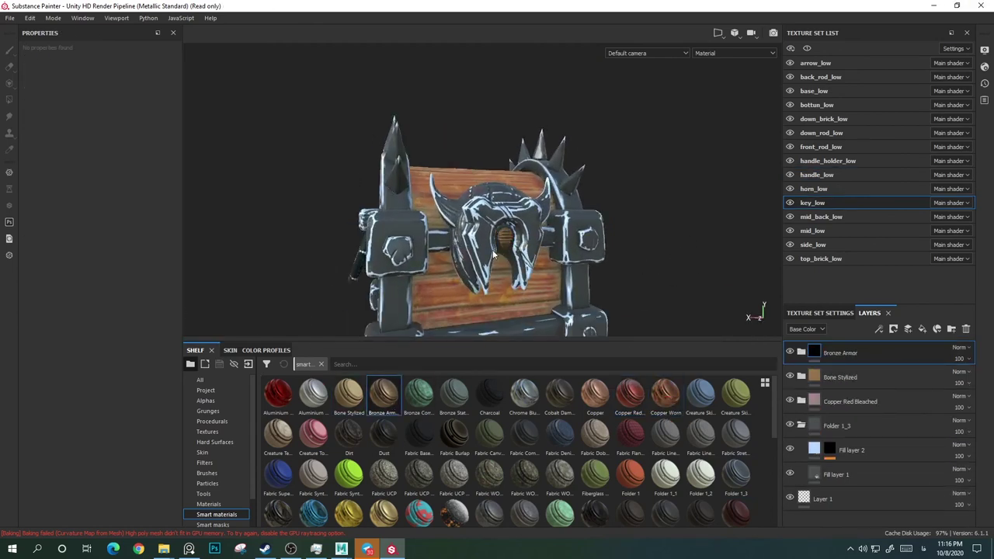
pyautogui.click(967, 329)
pyautogui.click(966, 329)
pyautogui.click(966, 328)
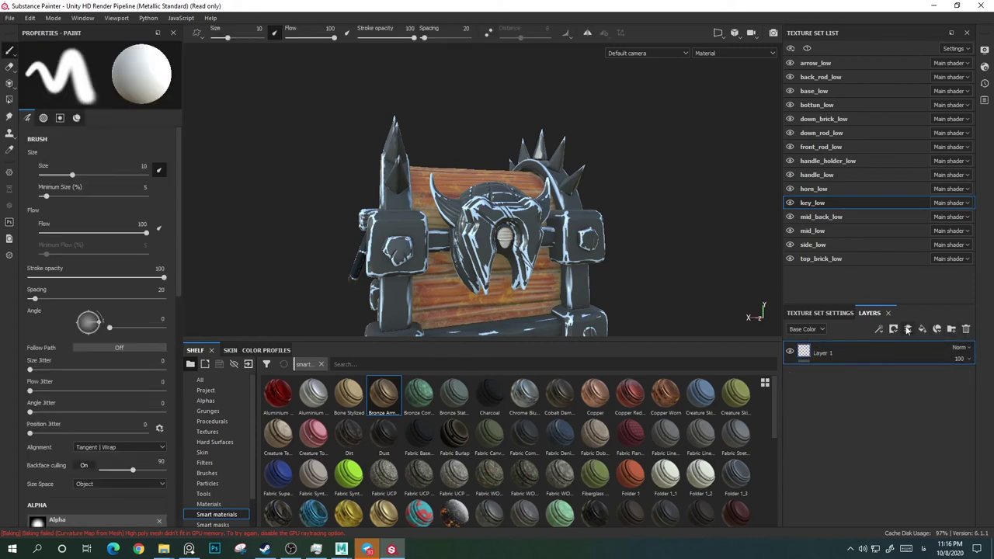
pyautogui.scroll(-1, 773, 462)
# Step: Try Gold Damaged and Charcoal materials on the key, undoing each
pyautogui.moveTo(384, 466); pyautogui.dragTo(498, 233)
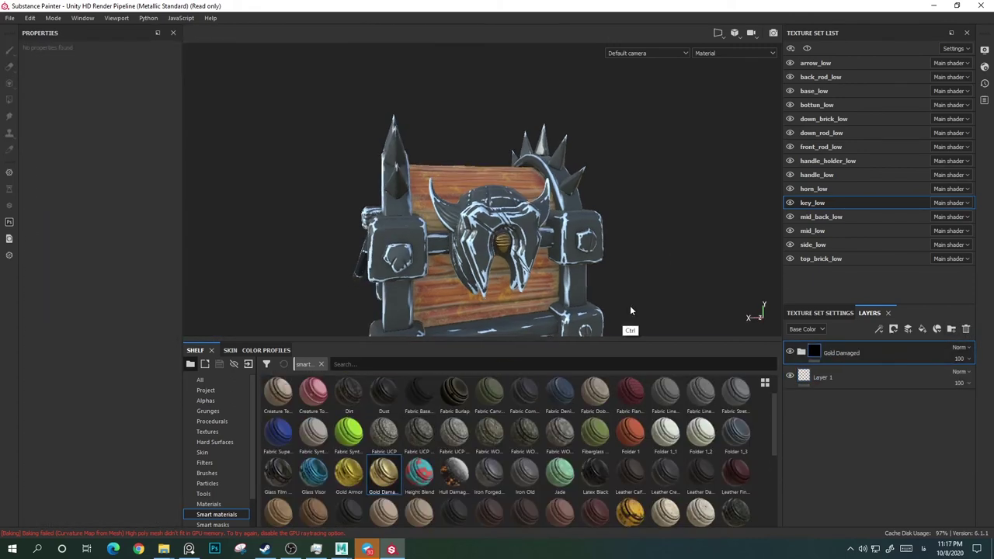
pyautogui.hotkey('ctrl', 'z')
pyautogui.scroll(1, 773, 478)
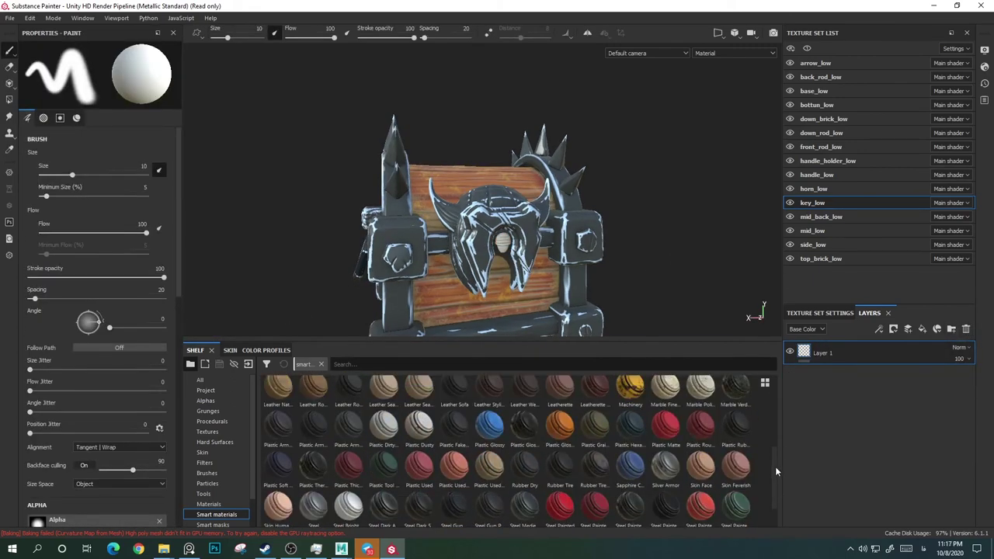
pyautogui.moveTo(489, 393); pyautogui.dragTo(513, 249)
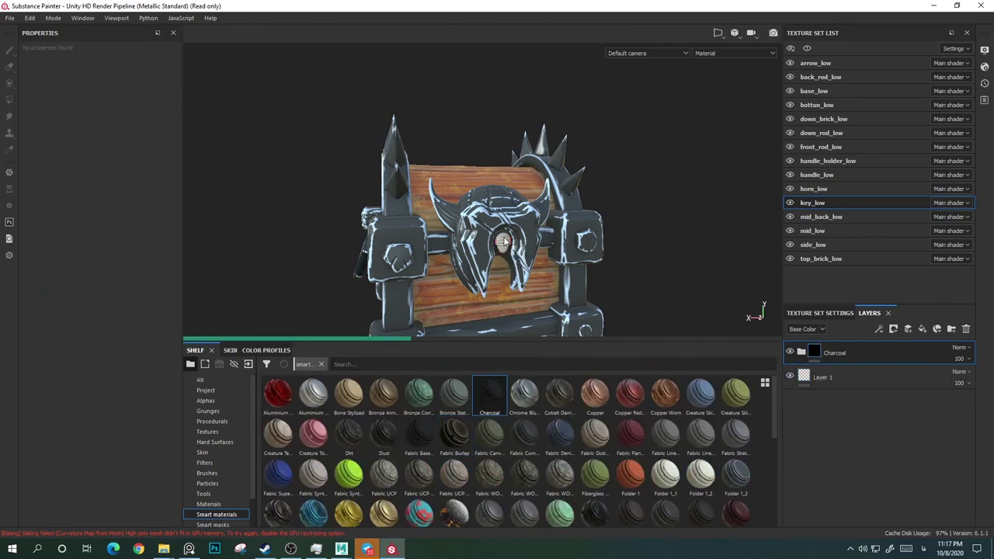
pyautogui.hotkey('ctrl', 'z')
# Step: Add a fill layer to key_low with a dark red base colour
pyautogui.click(923, 329)
pyautogui.click(97, 289)
pyautogui.moveTo(221, 314); pyautogui.dragTo(220, 400)
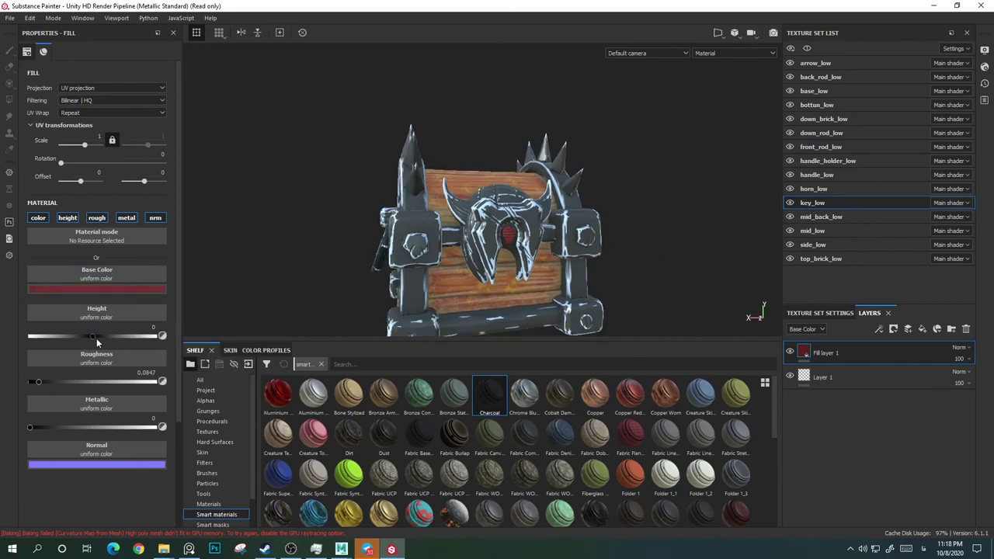
# Step: Add Fill layer 2 with a black mask and a Curvature generator
pyautogui.click(922, 330)
pyautogui.rightClick(840, 351)
pyautogui.click(859, 271)
pyautogui.rightClick(841, 351)
pyautogui.click(866, 259)
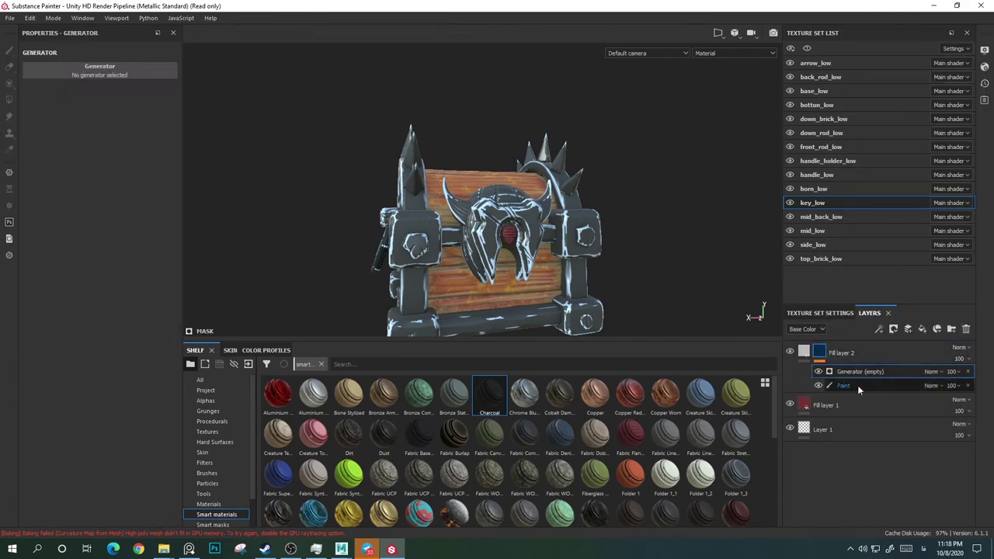
pyautogui.click(157, 84)
pyautogui.click(289, 111)
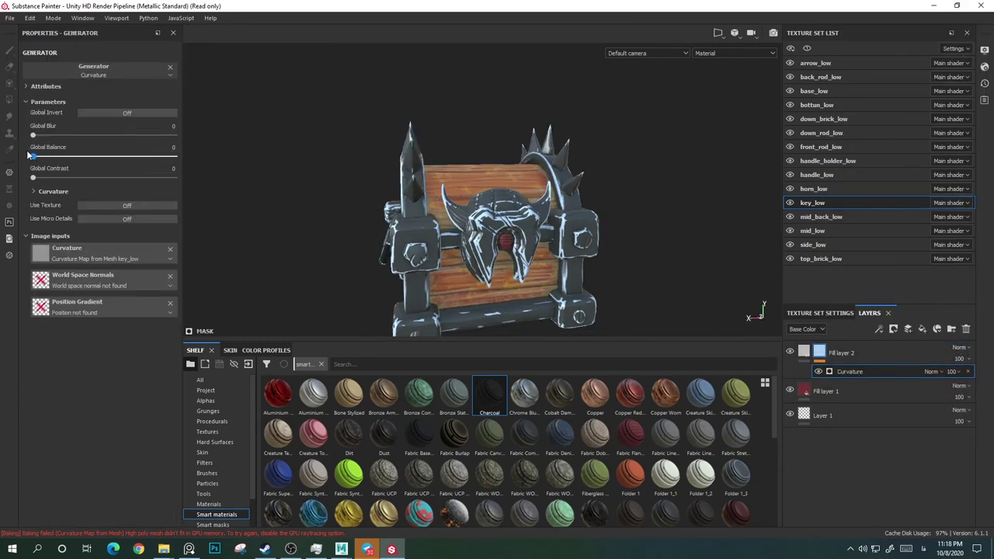
# Step: Set Fill layer 2's base colour, trying red before settling on lime green
pyautogui.click(96, 289)
pyautogui.moveTo(238, 365); pyautogui.dragTo(243, 310)
pyautogui.keyDown('alt'); pyautogui.moveTo(622, 226); pyautogui.dragTo(644, 215); pyautogui.keyUp('alt')
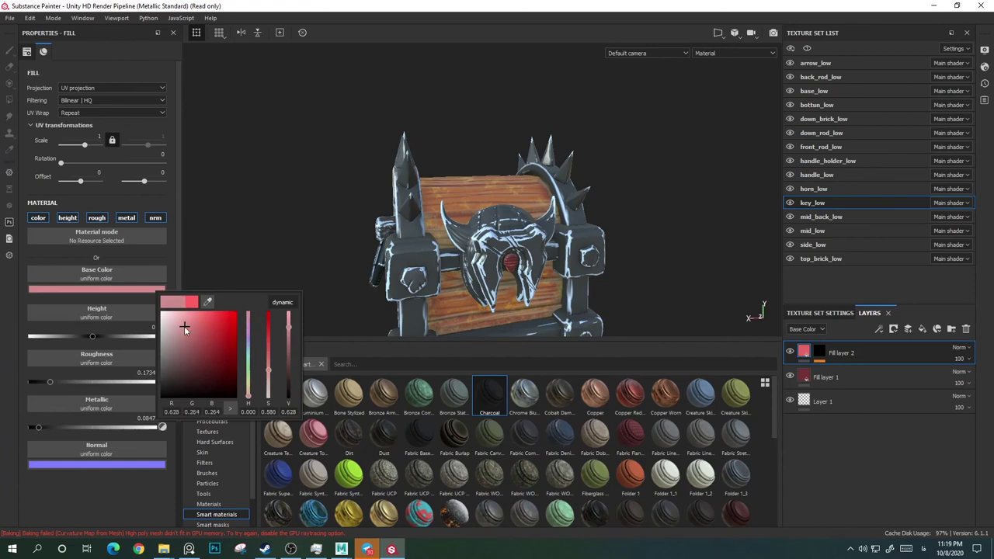
pyautogui.moveTo(248, 317); pyautogui.dragTo(248, 342)
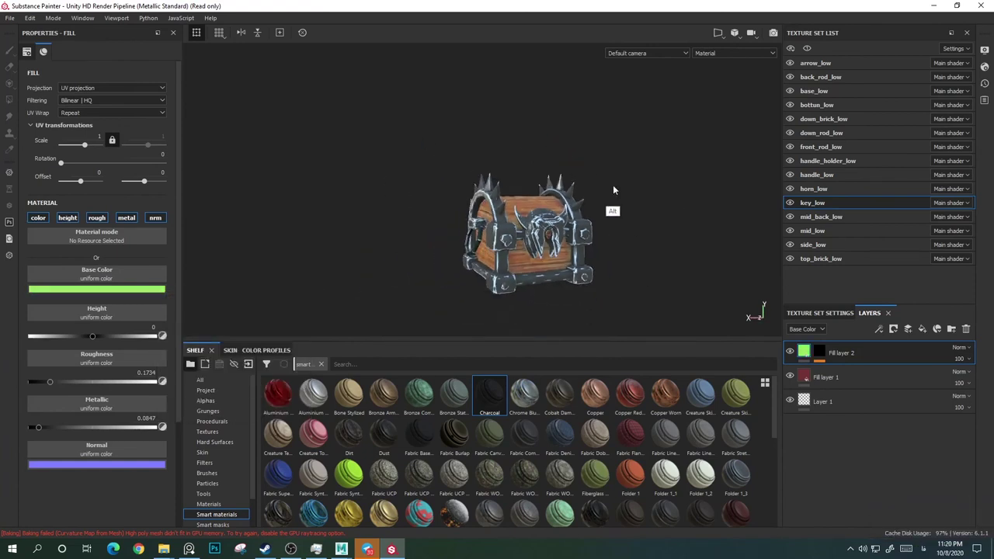
# Step: Inspect down_rod_low's curvature mask settings and orbit the chest to another side
pyautogui.click(821, 133)
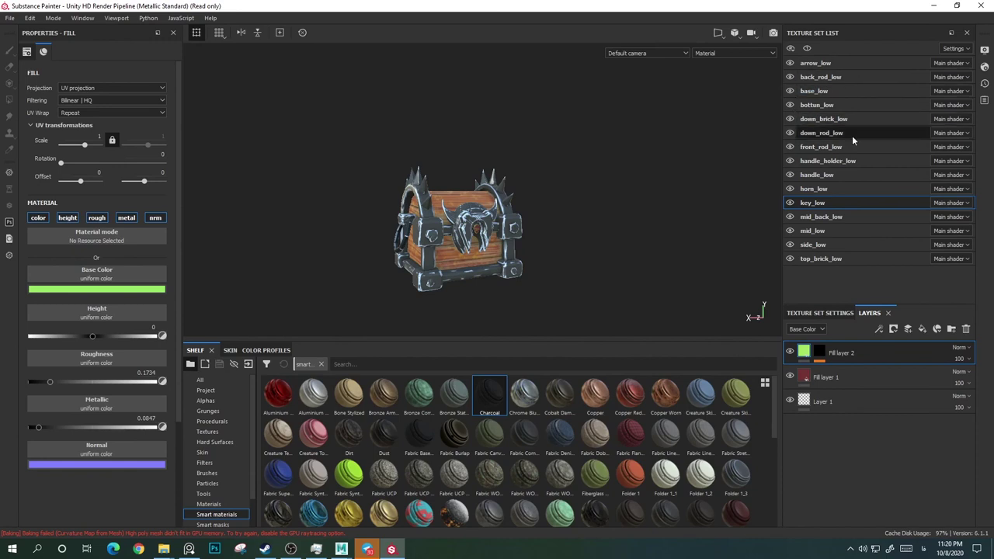
pyautogui.click(860, 395)
pyautogui.moveTo(39, 160); pyautogui.dragTo(41, 158)
pyautogui.moveTo(639, 288)
pyautogui.keyDown('alt'); pyautogui.mouseDown()
pyautogui.moveTo(586, 257)
pyautogui.moveTo(676, 200)
pyautogui.mouseUp(); pyautogui.keyUp('alt')
pyautogui.scroll(-2, 770, 459)
pyautogui.scroll(2, 770, 460)
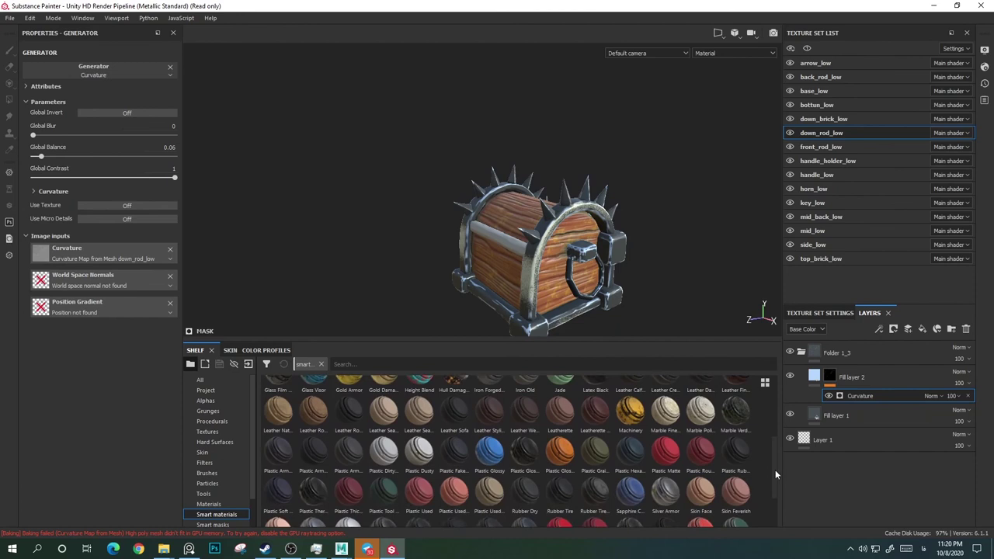
pyautogui.keyDown('alt'); pyautogui.moveTo(508, 236); pyautogui.dragTo(675, 137); pyautogui.keyUp('alt')
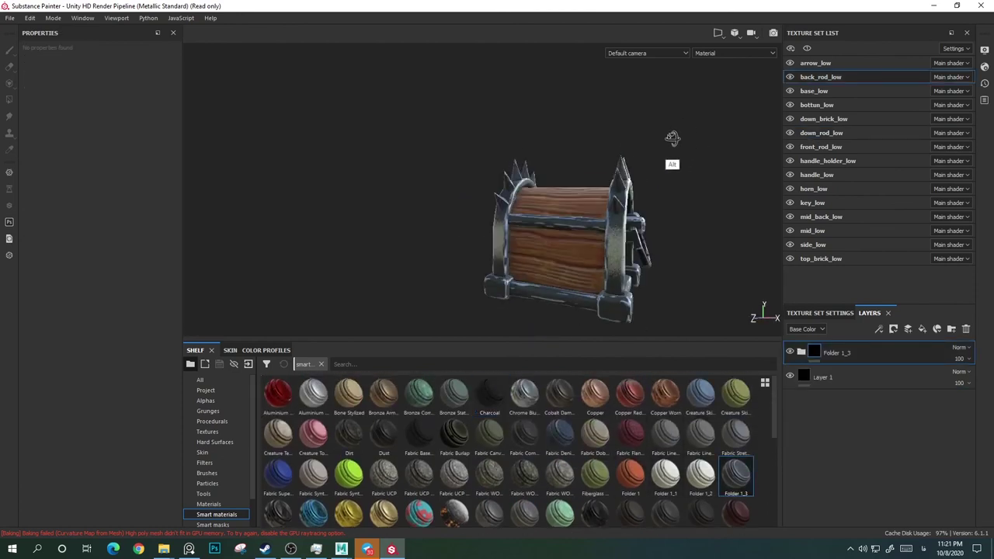
# Step: On side_low, retune Fill layer 4's mask to Balance 0.78 and Contrast 0.15
pyautogui.click(813, 245)
pyautogui.click(852, 396)
pyautogui.click(852, 396)
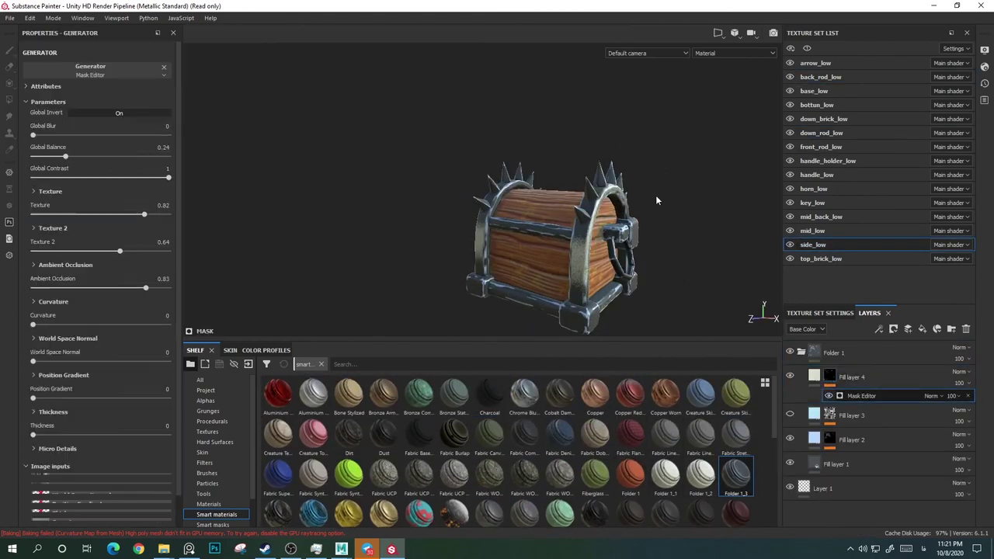
pyautogui.keyDown('alt'); pyautogui.moveTo(657, 200); pyautogui.dragTo(590, 233); pyautogui.keyUp('alt')
pyautogui.scroll(-5, 129, 431)
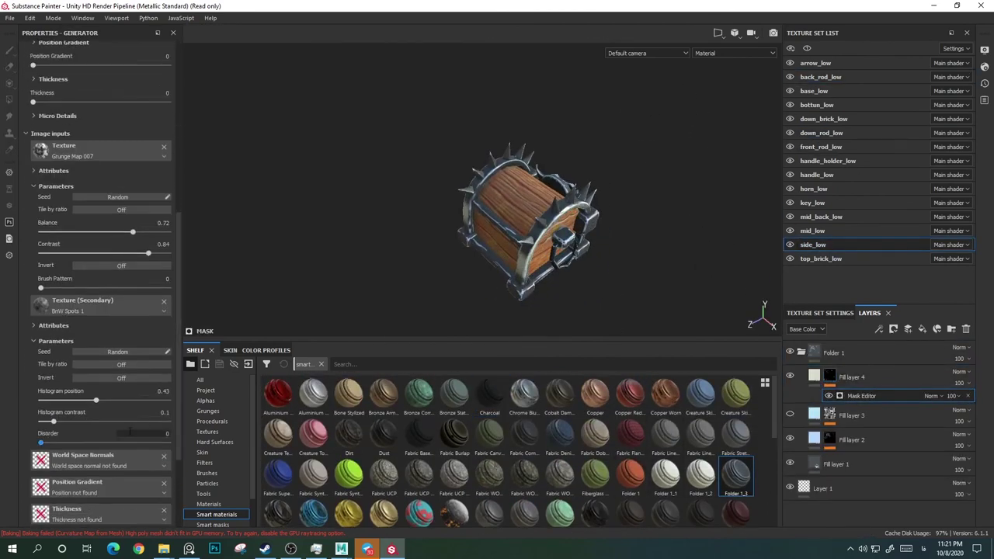
pyautogui.click(57, 420)
pyautogui.moveTo(62, 234); pyautogui.dragTo(141, 257)
pyautogui.scroll(4, 77, 110)
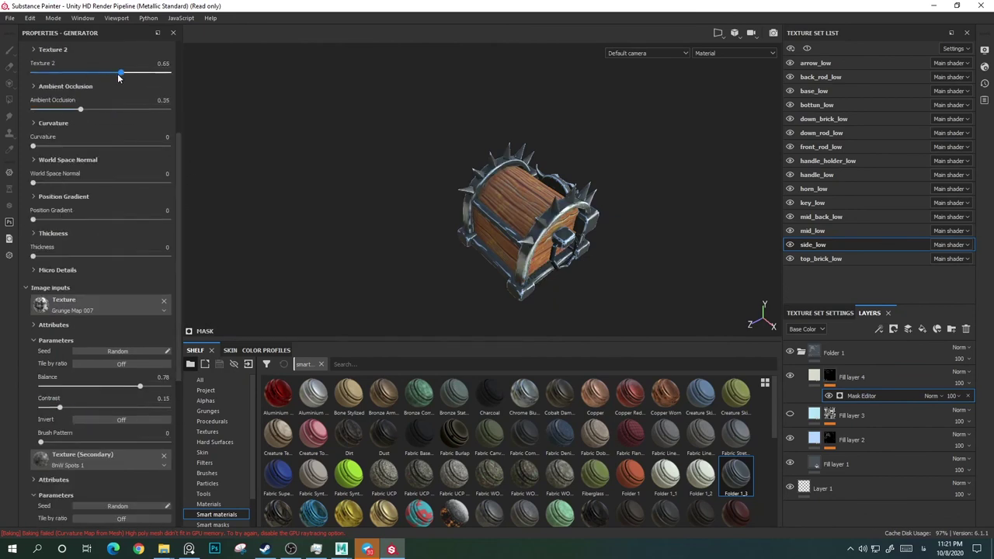
pyautogui.click(836, 376)
# Step: Apply the Oxydation smart mask to Fill layer 4 and adjust its Global Balance
pyautogui.click(213, 514)
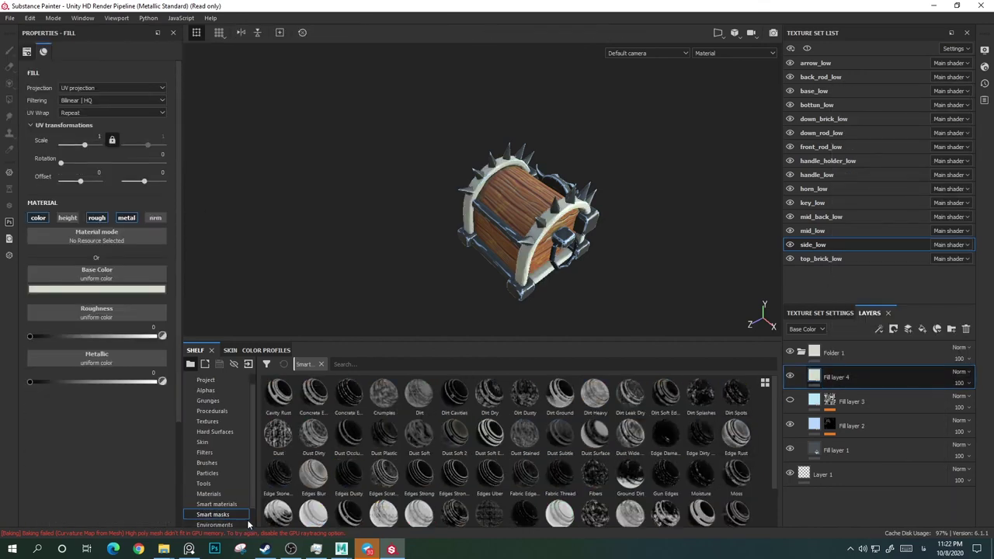
pyautogui.scroll(-2, 767, 474)
pyautogui.moveTo(817, 377); pyautogui.dragTo(824, 377)
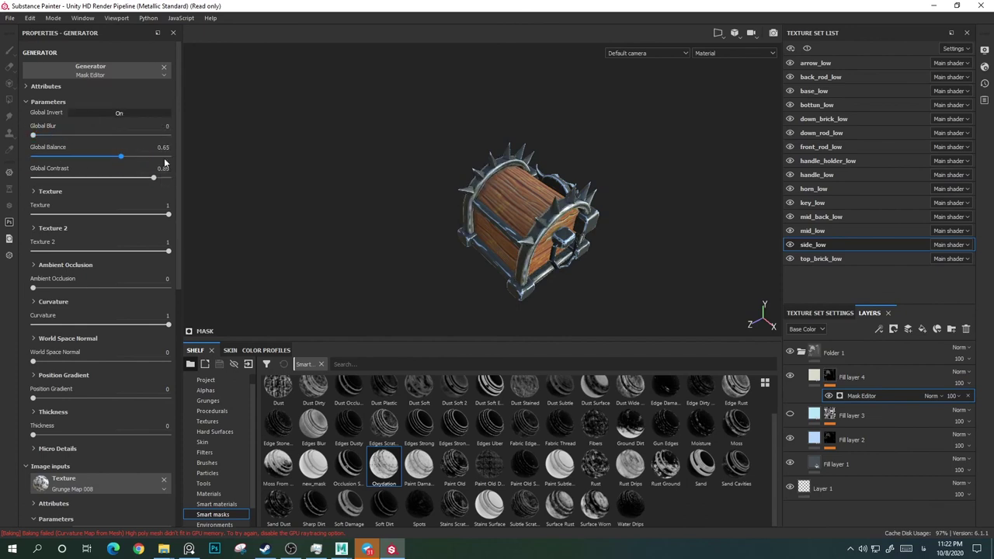
pyautogui.keyDown('alt'); pyautogui.moveTo(528, 225); pyautogui.dragTo(628, 249); pyautogui.keyUp('alt')
# Step: Set Fill layer 4's base colour to bright blue
pyautogui.click(851, 376)
pyautogui.click(96, 289)
pyautogui.moveTo(769, 244)
pyautogui.keyDown('alt'); pyautogui.mouseDown()
pyautogui.moveTo(686, 210)
pyautogui.moveTo(613, 213)
pyautogui.moveTo(532, 181)
pyautogui.moveTo(544, 463)
pyautogui.mouseUp(); pyautogui.keyUp('alt')
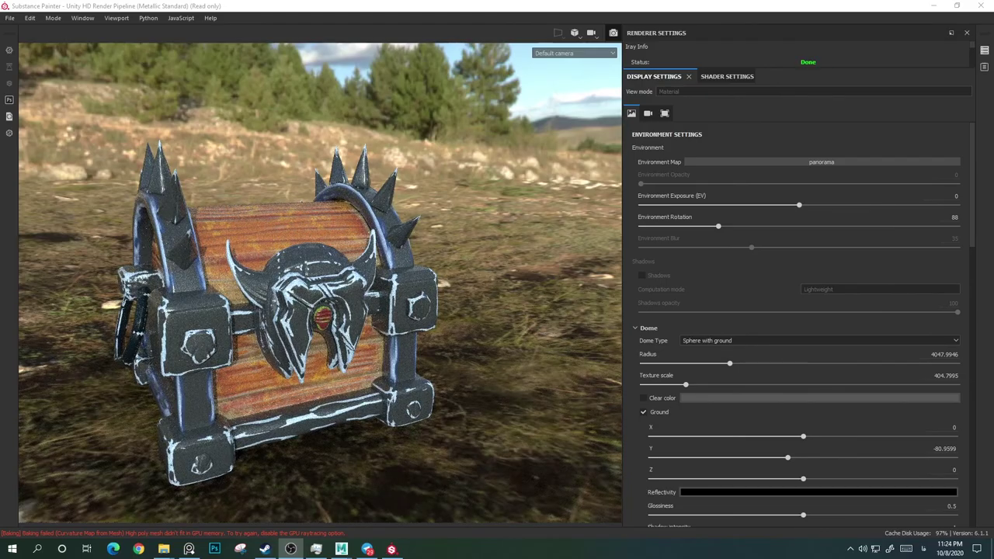
# Step: Frame the chest frontally and keep the Iray dome as sphere with ground enabled
pyautogui.keyDown('alt'); pyautogui.moveTo(514, 309); pyautogui.dragTo(513, 288); pyautogui.keyUp('alt')
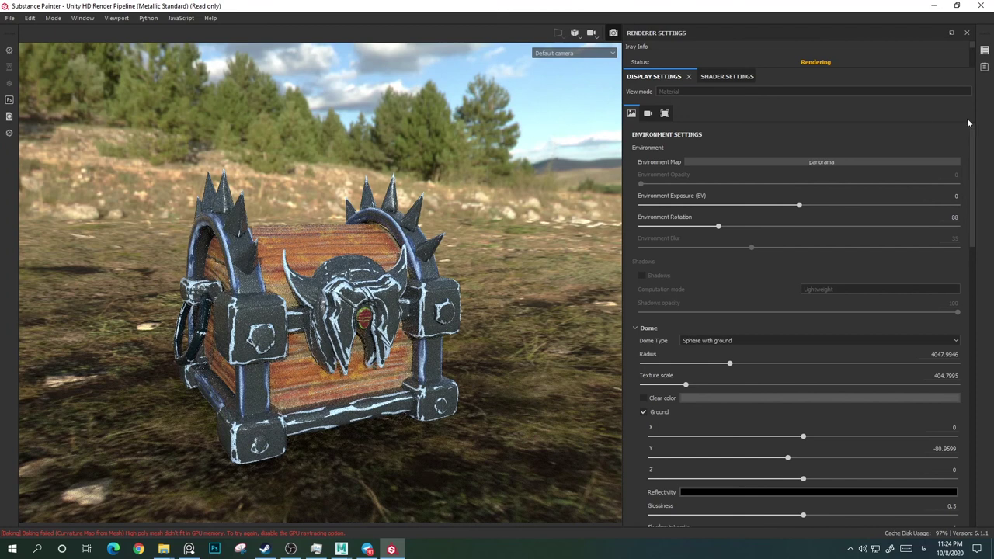
pyautogui.moveTo(956, 69); pyautogui.dragTo(957, 138)
pyautogui.scroll(-1, 962, 138)
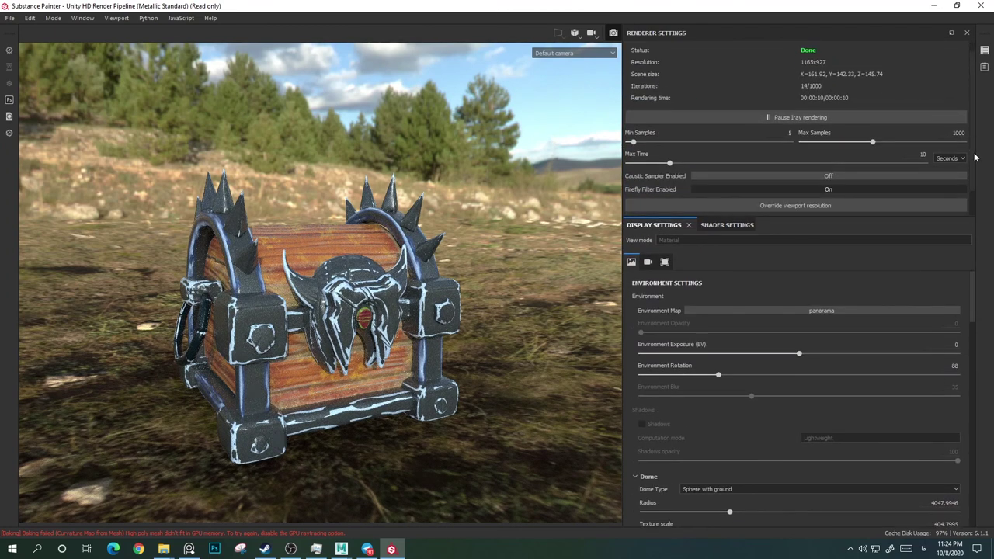
pyautogui.scroll(-1, 908, 106)
pyautogui.scroll(-5, 973, 293)
pyautogui.click(797, 343)
pyautogui.click(741, 365)
pyautogui.click(644, 414)
pyautogui.scroll(-3, 649, 388)
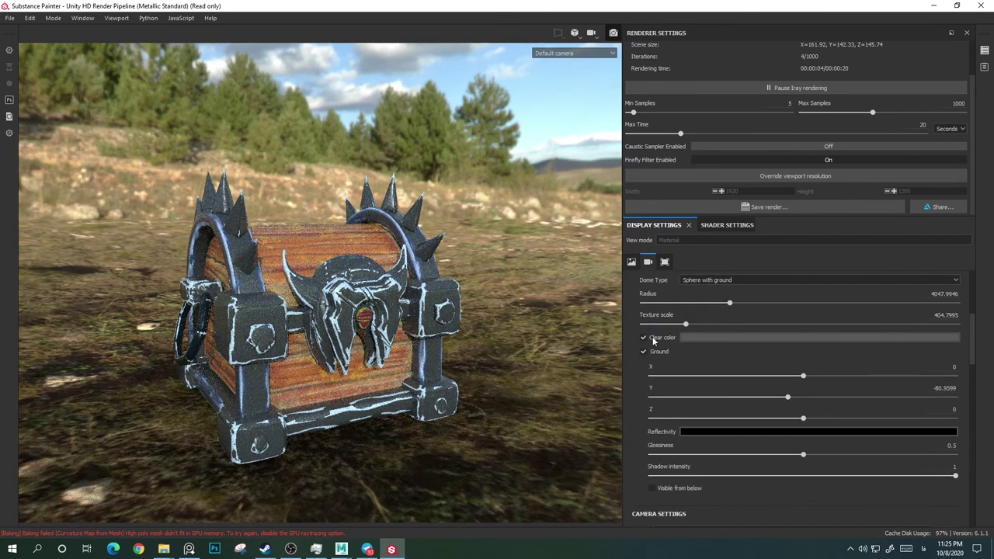
# Step: Replace the panorama with a dark purple Clear color backdrop
pyautogui.click(644, 338)
pyautogui.click(749, 338)
pyautogui.moveTo(841, 443); pyautogui.dragTo(841, 380)
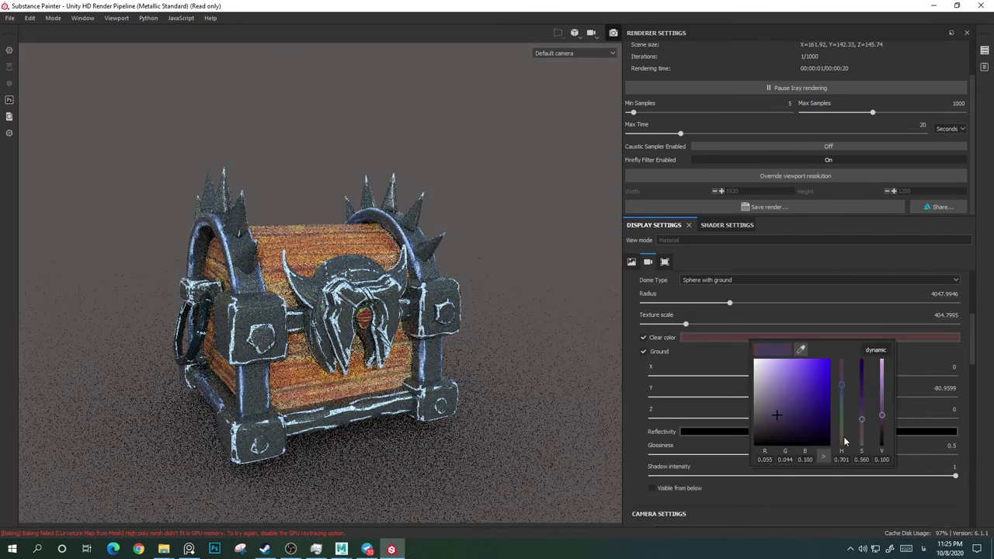
pyautogui.scroll(2, 854, 349)
pyautogui.scroll(2, 971, 194)
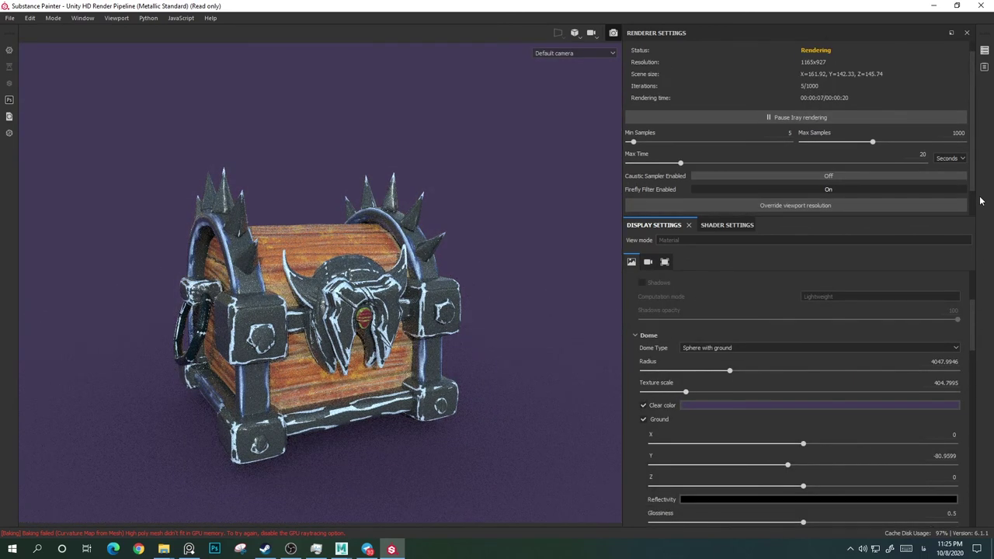
pyautogui.click(854, 117)
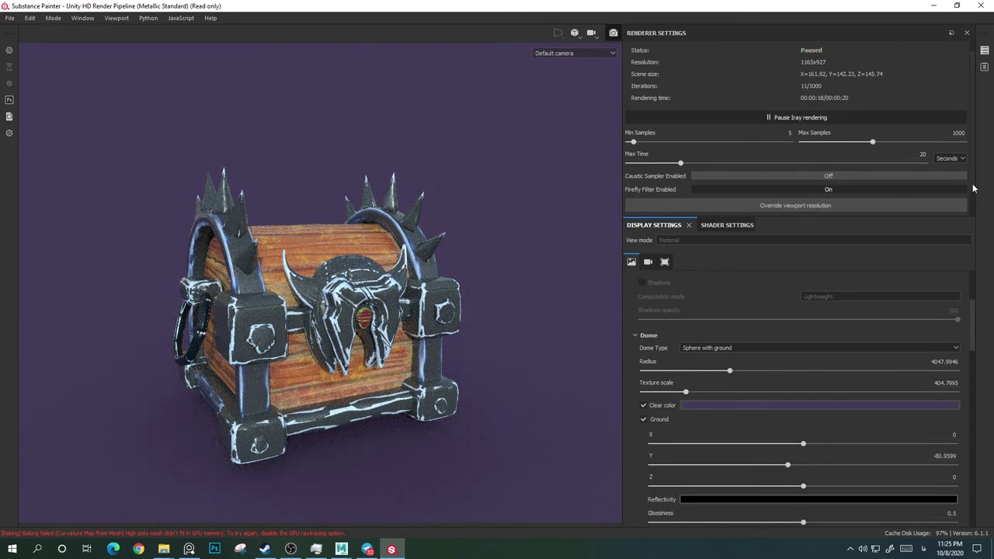
pyautogui.scroll(-3, 875, 349)
pyautogui.click(874, 294)
# Step: Activate post effects and enable Vignette at 0.81
pyautogui.scroll(-2, 776, 358)
pyautogui.scroll(-3, 699, 357)
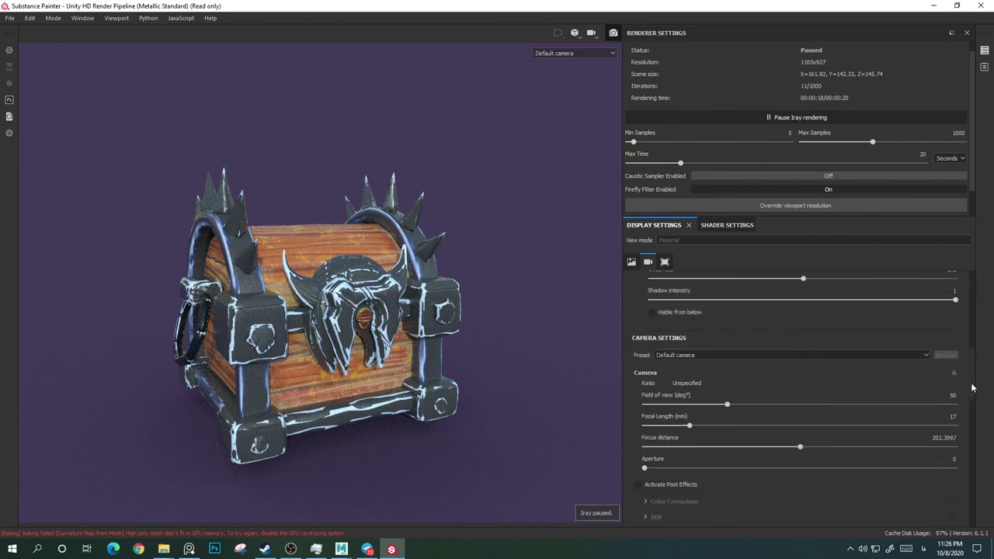
pyautogui.click(638, 356)
pyautogui.click(662, 436)
pyautogui.scroll(-2, 777, 389)
pyautogui.moveTo(710, 354); pyautogui.dragTo(896, 353)
# Step: Set colour correction to saturation 1.07 and brightness 1.23, with bias 0
pyautogui.keyDown('alt'); pyautogui.moveTo(478, 344); pyautogui.dragTo(492, 290); pyautogui.keyUp('alt')
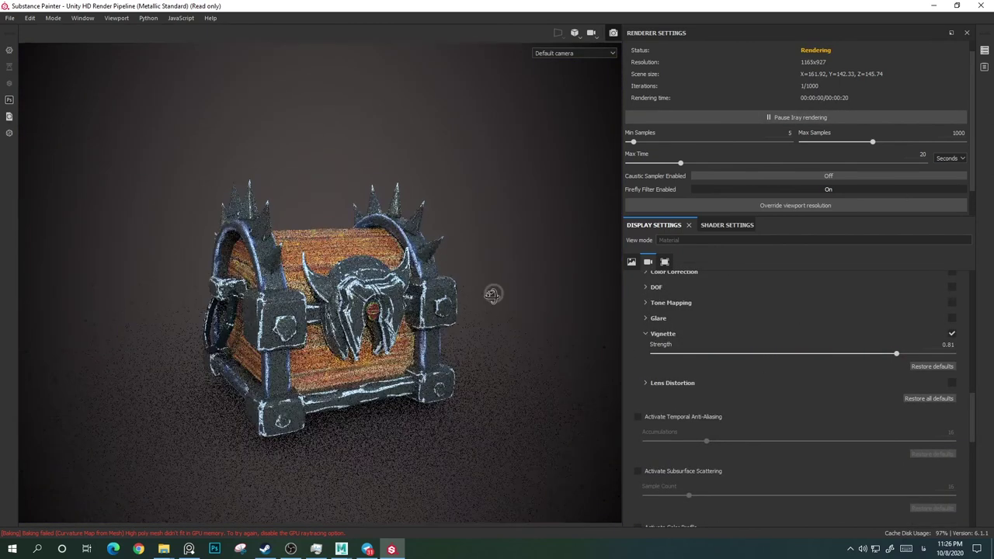
pyautogui.scroll(5, 972, 378)
pyautogui.scroll(-3, 976, 397)
pyautogui.click(957, 313)
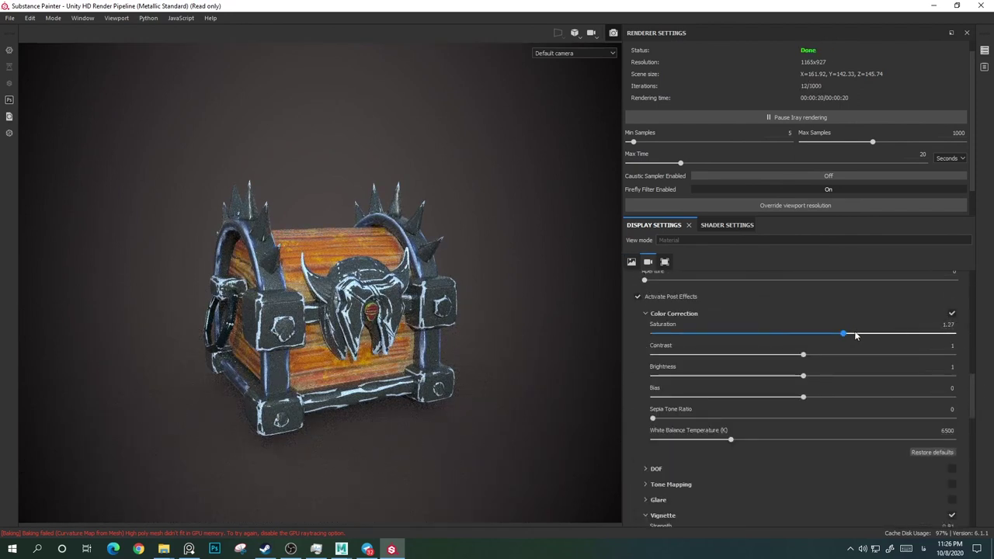
pyautogui.moveTo(823, 337); pyautogui.dragTo(814, 334)
pyautogui.moveTo(803, 376)
pyautogui.mouseDown()
pyautogui.moveTo(880, 372)
pyautogui.moveTo(837, 376)
pyautogui.moveTo(802, 397)
pyautogui.mouseUp()
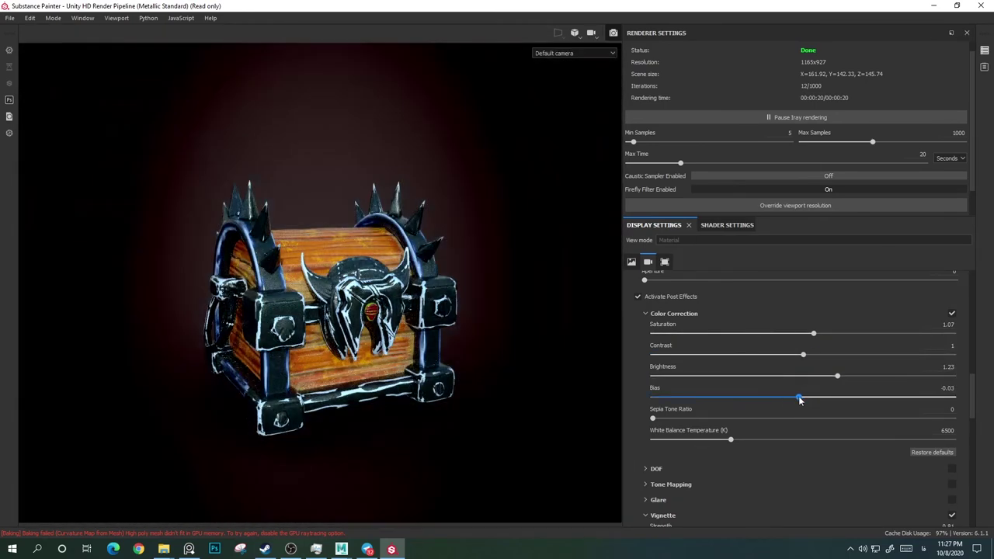
pyautogui.write('0')
pyautogui.press('Return')
# Step: Enable Glare and tune its luminance, threshold and remap factor
pyautogui.scroll(-2, 971, 399)
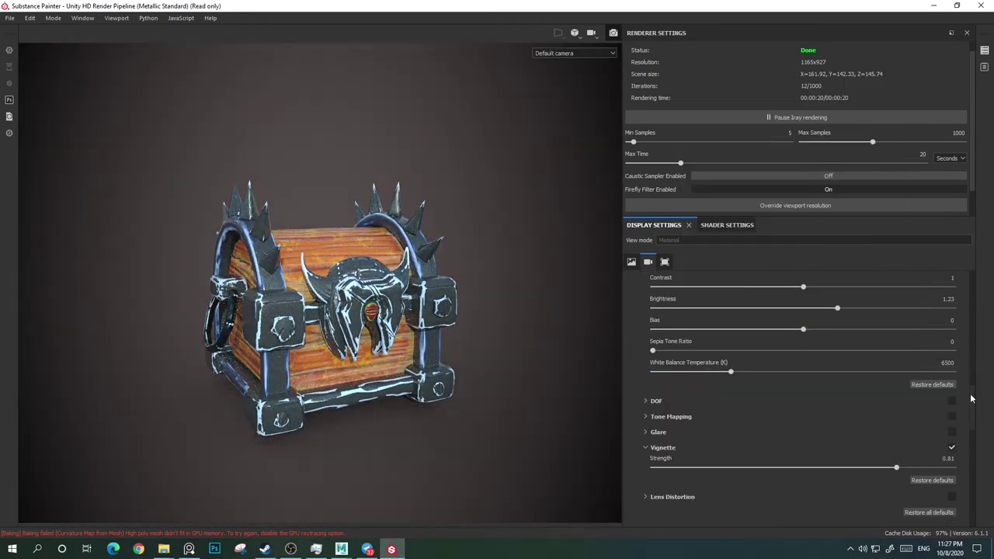
pyautogui.scroll(-2, 970, 419)
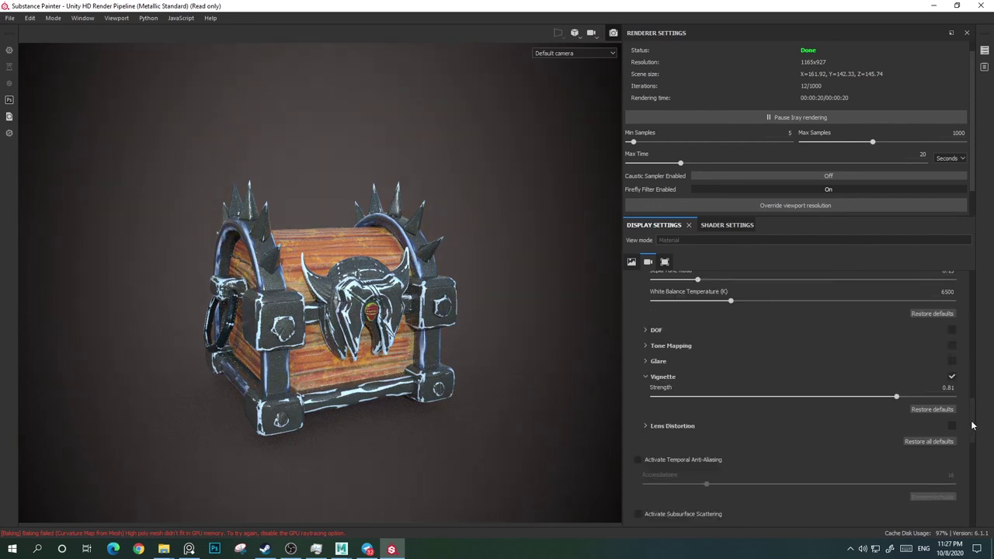
pyautogui.click(949, 330)
pyautogui.click(698, 372)
pyautogui.moveTo(748, 392); pyautogui.dragTo(804, 395)
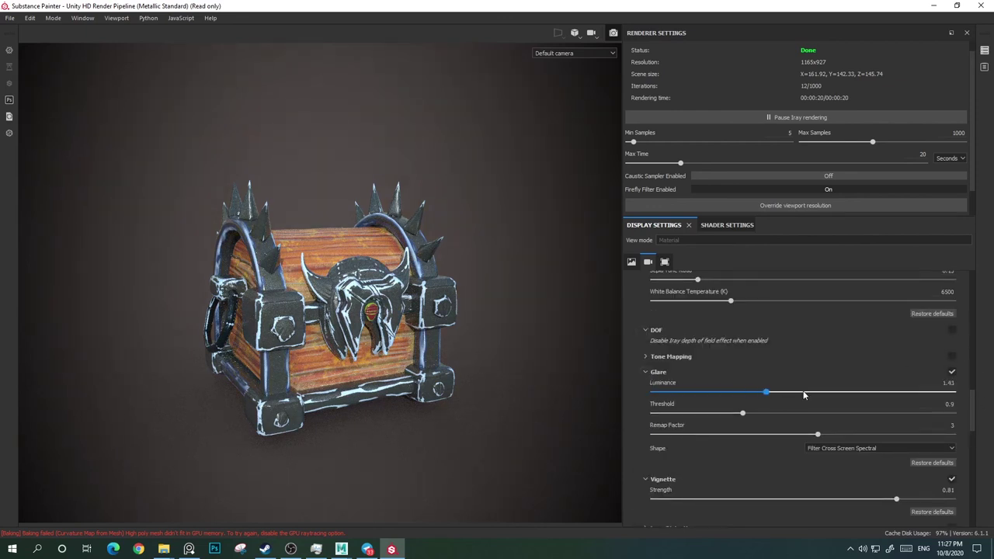
pyautogui.moveTo(726, 417)
pyautogui.mouseDown()
pyautogui.moveTo(781, 412)
pyautogui.moveTo(771, 398)
pyautogui.mouseUp()
pyautogui.moveTo(800, 439)
pyautogui.mouseDown()
pyautogui.moveTo(740, 439)
pyautogui.moveTo(806, 417)
pyautogui.moveTo(717, 425)
pyautogui.mouseUp()
pyautogui.moveTo(971, 412); pyautogui.dragTo(967, 443)
# Step: Enable temporal anti-aliasing and subsurface scattering, leaving the colour profile off
pyautogui.click(637, 340)
pyautogui.moveTo(651, 365); pyautogui.dragTo(681, 366)
pyautogui.scroll(-3, 664, 379)
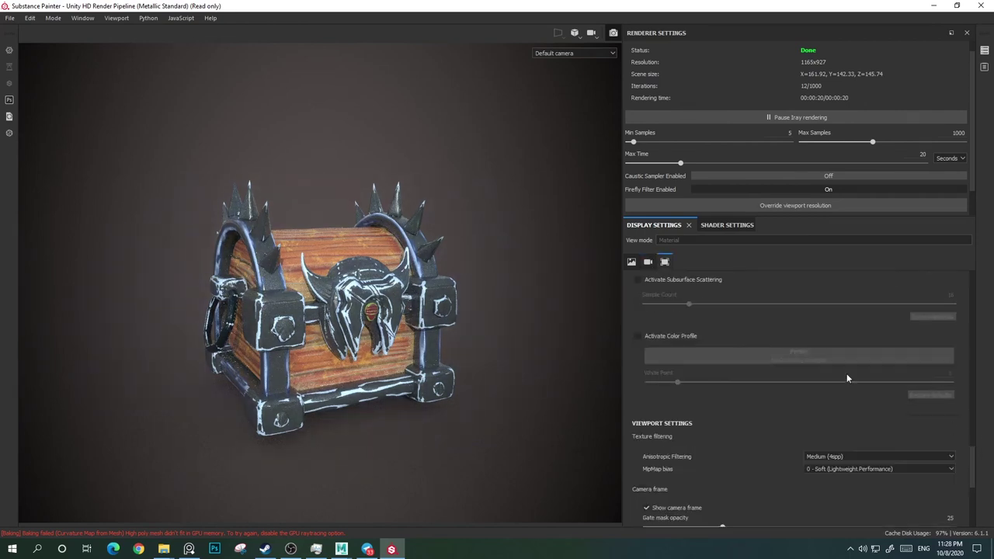
pyautogui.click(638, 336)
pyautogui.click(857, 355)
pyautogui.click(859, 391)
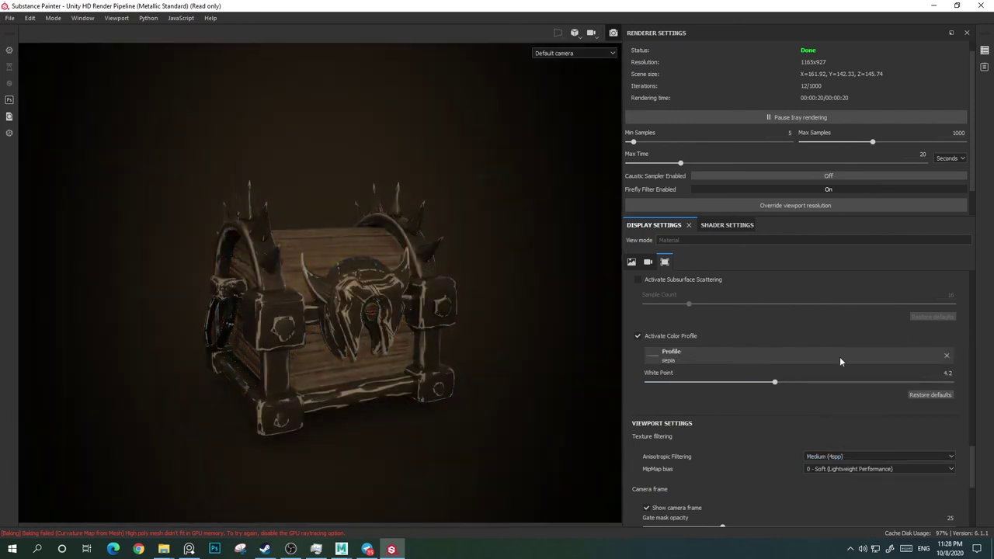
pyautogui.click(673, 334)
pyautogui.scroll(1, 674, 332)
pyautogui.click(638, 335)
pyautogui.moveTo(689, 360); pyautogui.dragTo(657, 366)
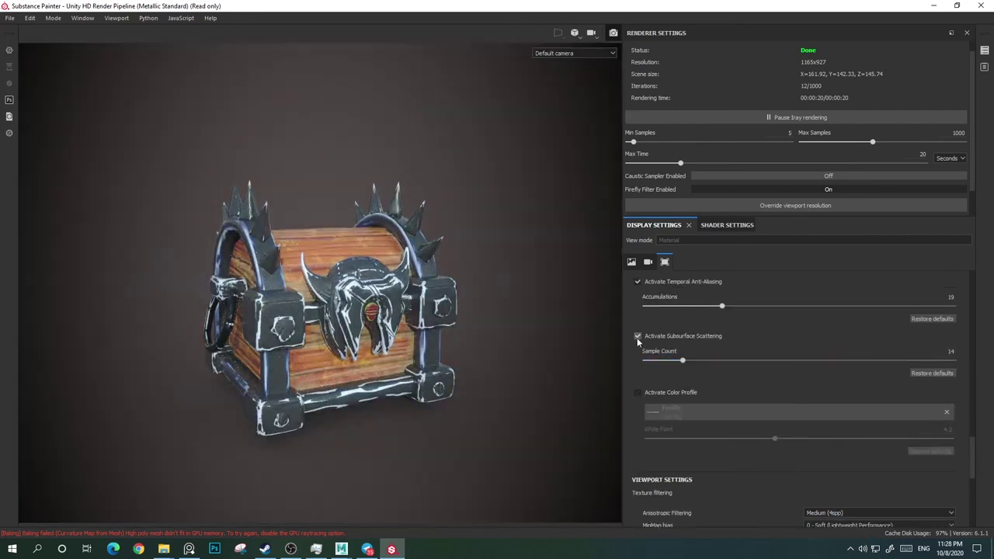
# Step: Set Iray's maximum render time to 60 seconds
pyautogui.scroll(-3, 699, 373)
pyautogui.scroll(-3, 699, 373)
pyautogui.scroll(-2, 699, 373)
pyautogui.keyDown('alt'); pyautogui.moveTo(533, 410); pyautogui.dragTo(511, 339); pyautogui.keyUp('alt')
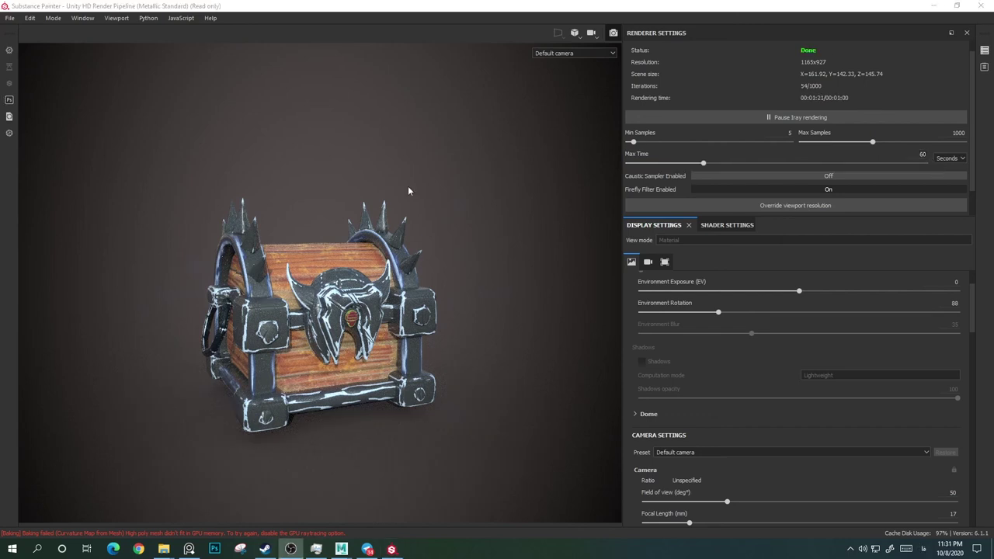
# Step: Exit Iray rendering back to the normal material viewport
pyautogui.scroll(1, 977, 161)
pyautogui.click(614, 32)
pyautogui.moveTo(661, 285)
pyautogui.keyDown('alt'); pyautogui.mouseDown()
pyautogui.moveTo(626, 244)
pyautogui.moveTo(648, 276)
pyautogui.mouseUp(); pyautogui.keyUp('alt')
# Step: Save the project in the project folder as box_chest
pyautogui.hotkey('ctrl', 's')
pyautogui.click(39, 80)
pyautogui.write('box_chest')
pyautogui.click(409, 274)
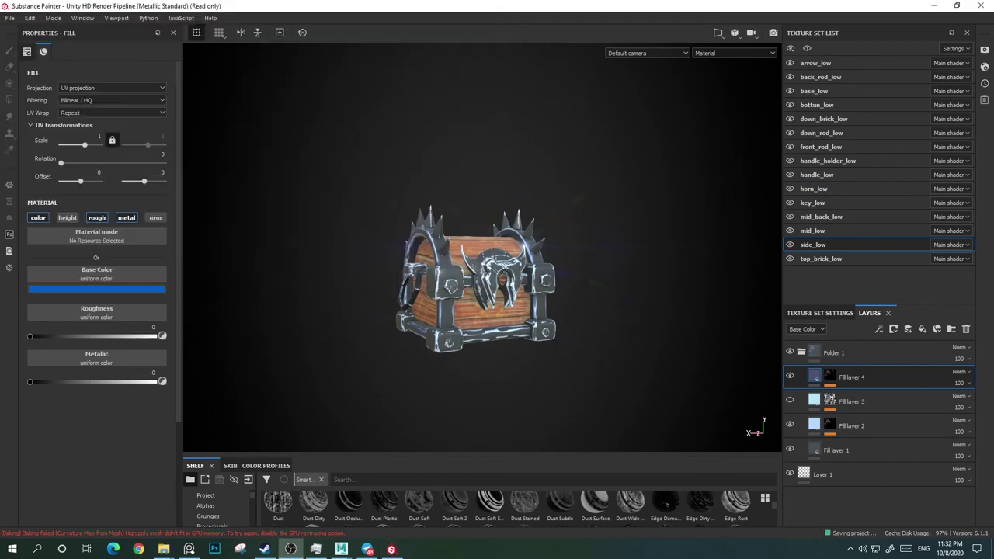